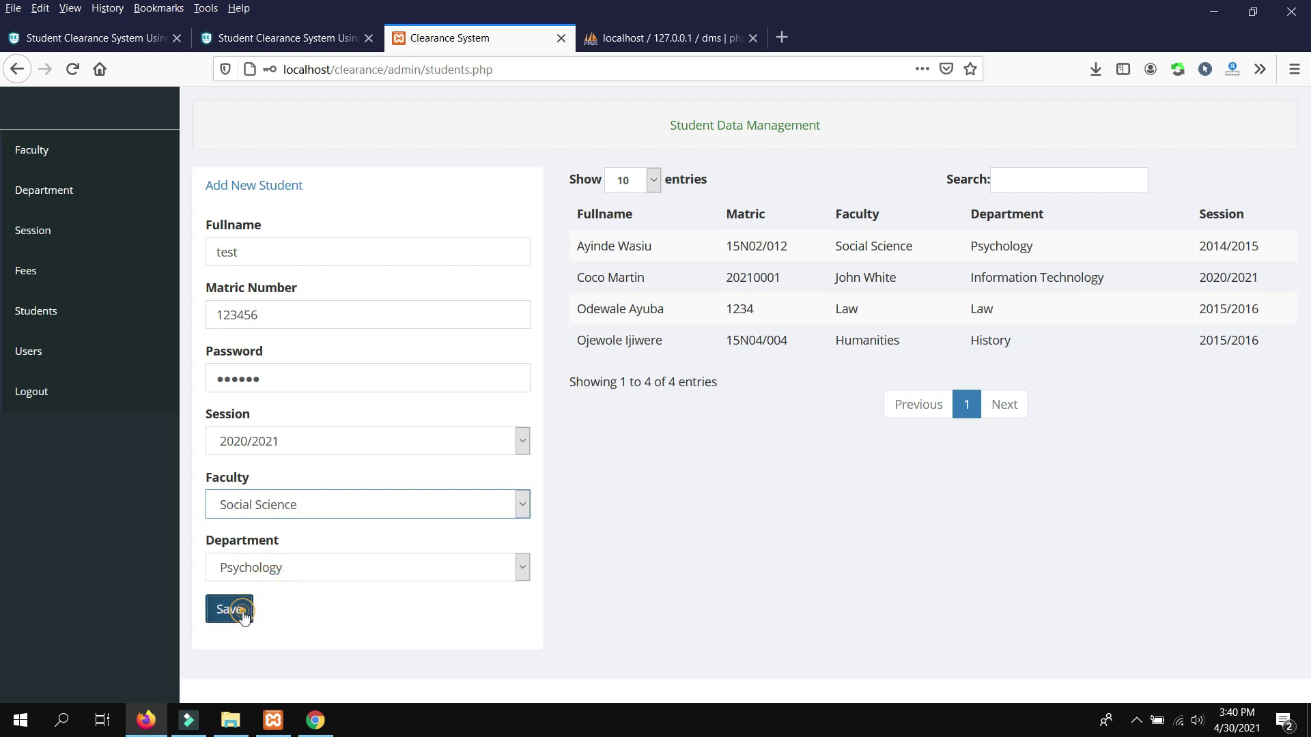
# Show the student's Payment page: school fees 500.00, payments of 200, 200 and 400
pyautogui.click(315, 720)
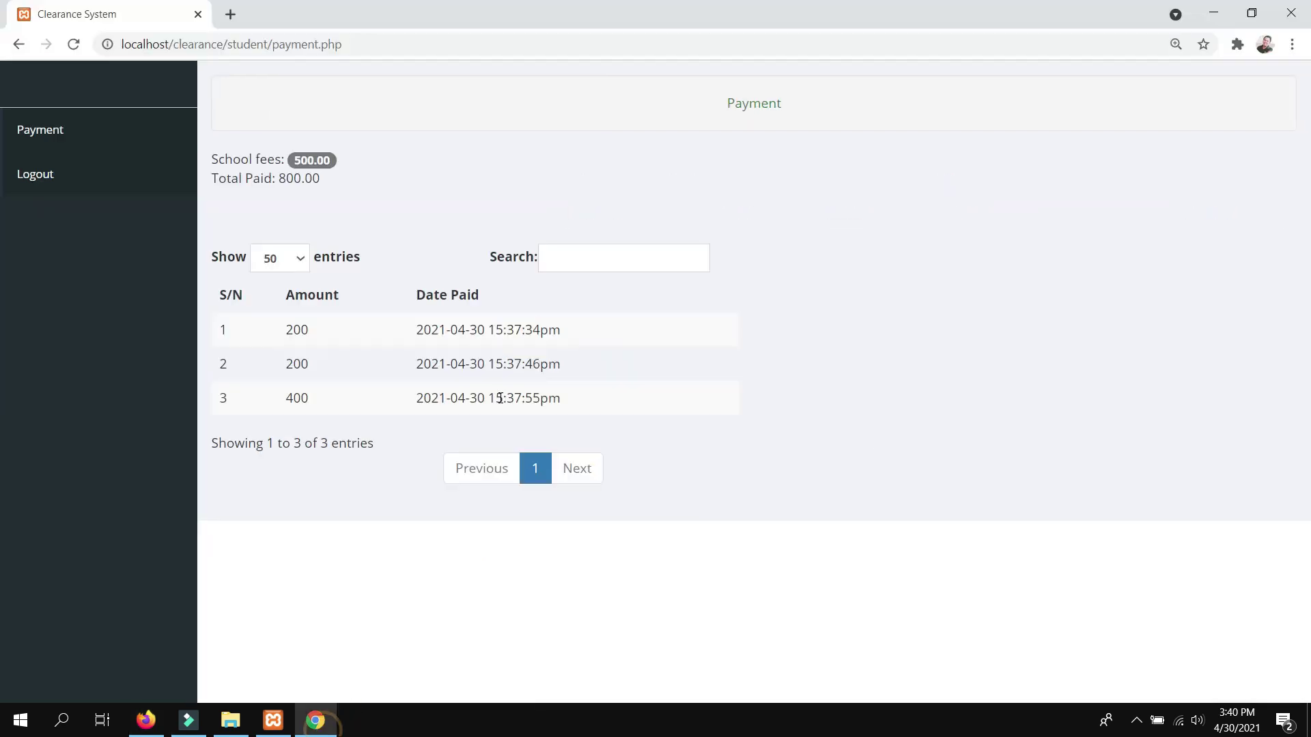
# Log the student out and look over the CampCodes Student Clearance System project page
pyautogui.click(52, 186)
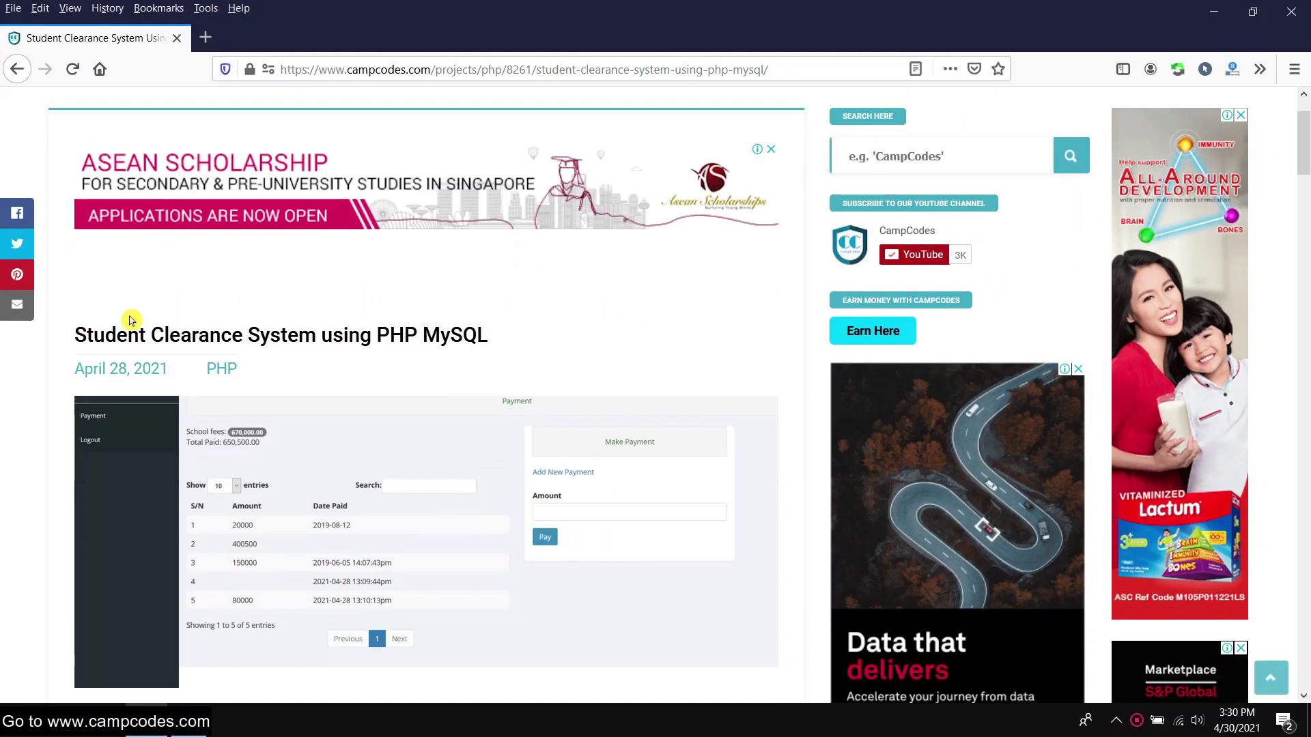
pyautogui.moveTo(72, 346); pyautogui.dragTo(166, 335)
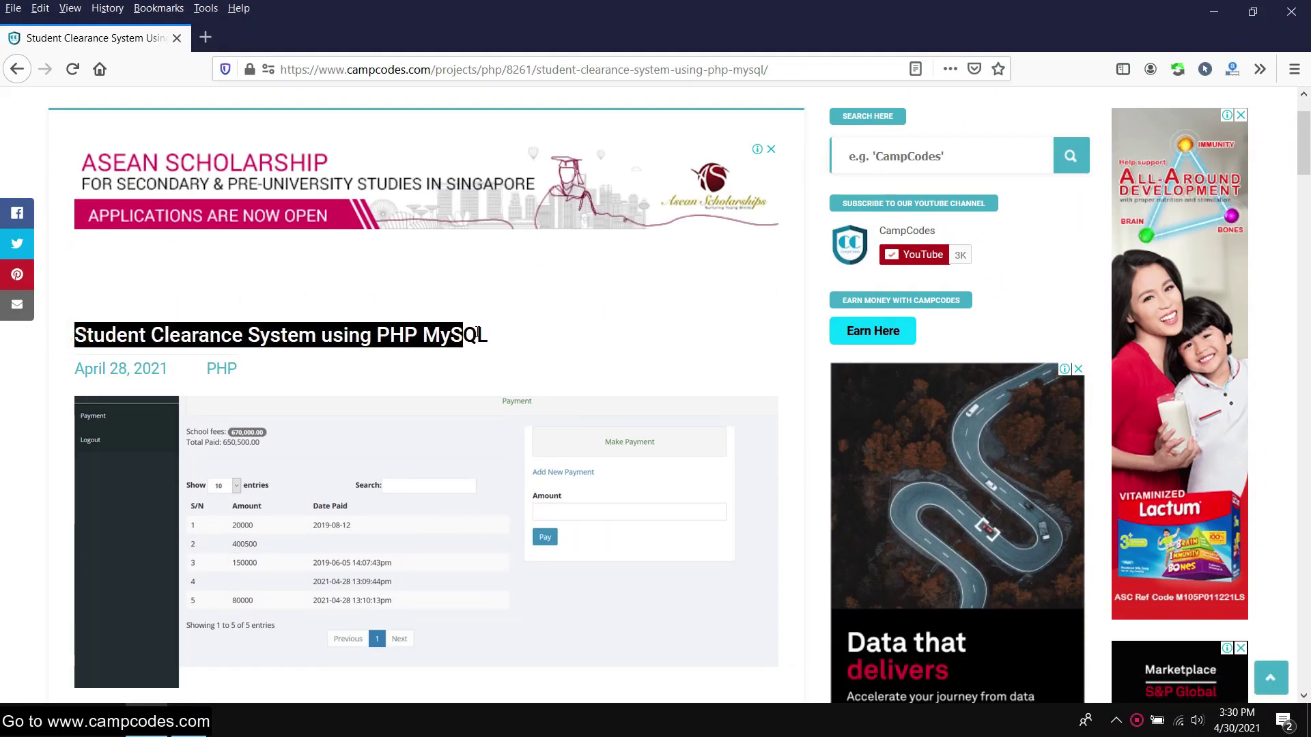
pyautogui.scroll(-2, 444, 298)
pyautogui.scroll(3, 439, 299)
pyautogui.scroll(-3, 439, 296)
pyautogui.scroll(-5, 438, 302)
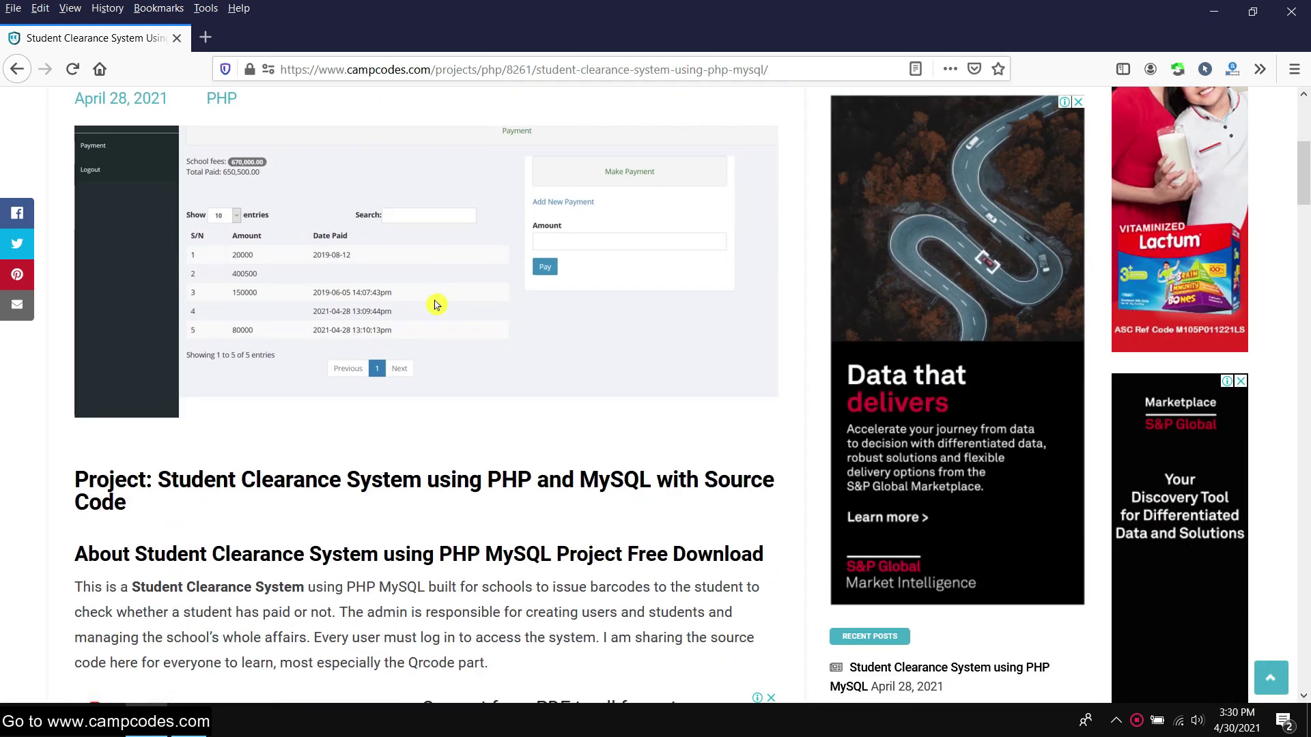
pyautogui.scroll(-1, 254, 335)
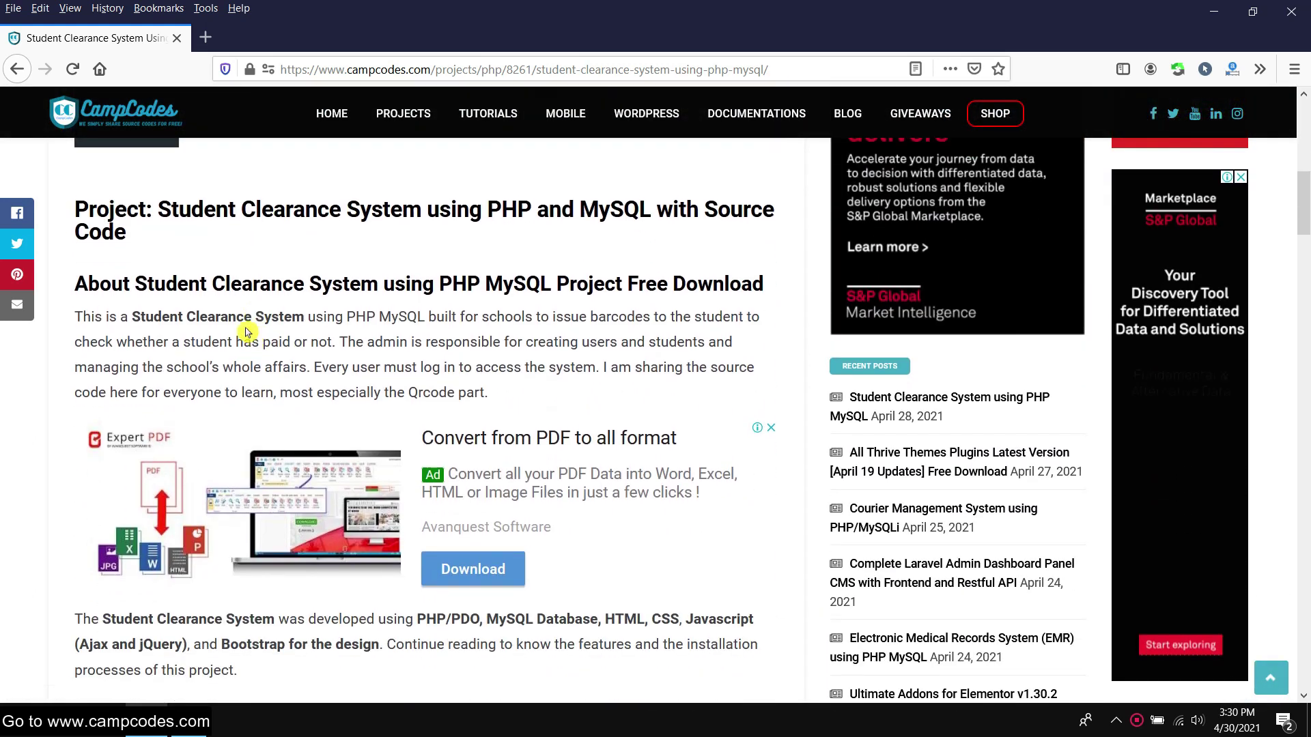
# Review the project heading, features and demo login details, then open the source code download page
pyautogui.tripleClick(54, 215)
pyautogui.click(225, 258)
pyautogui.scroll(-5, 225, 258)
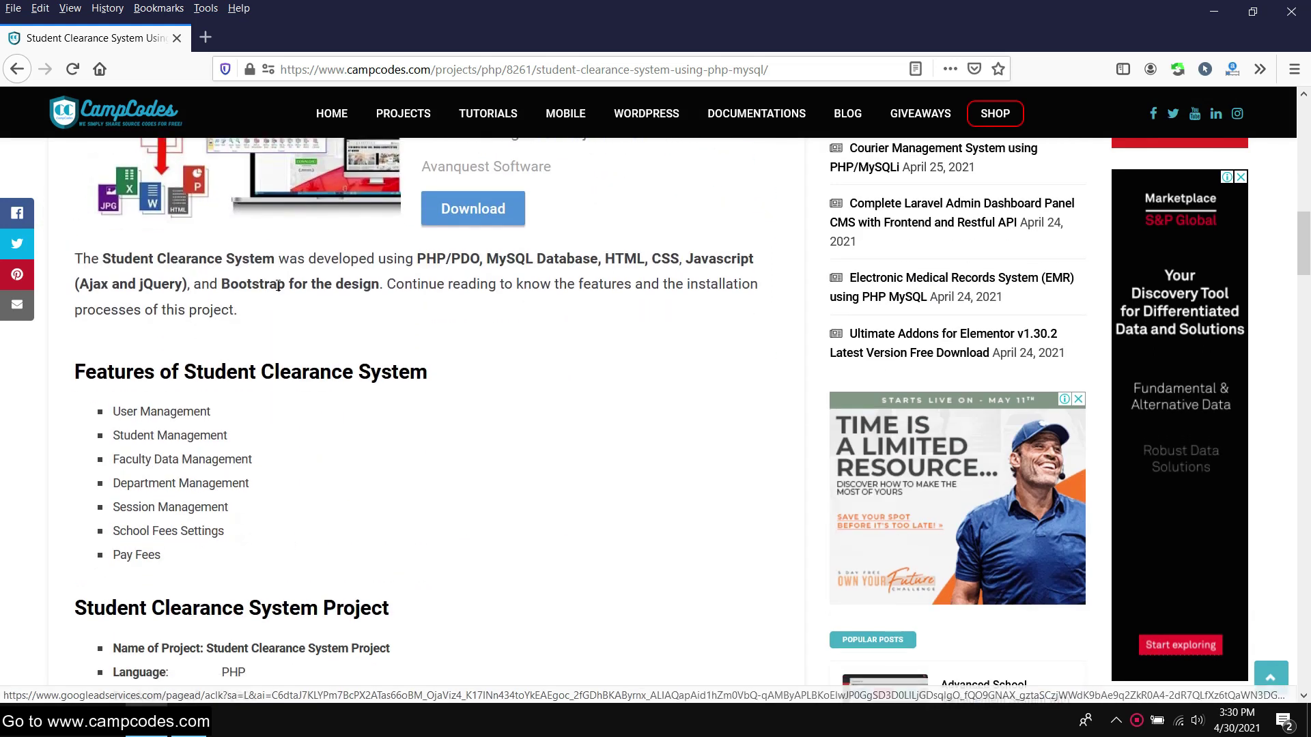
pyautogui.moveTo(59, 286); pyautogui.dragTo(209, 468)
pyautogui.click(304, 461)
pyautogui.scroll(-9, 381, 424)
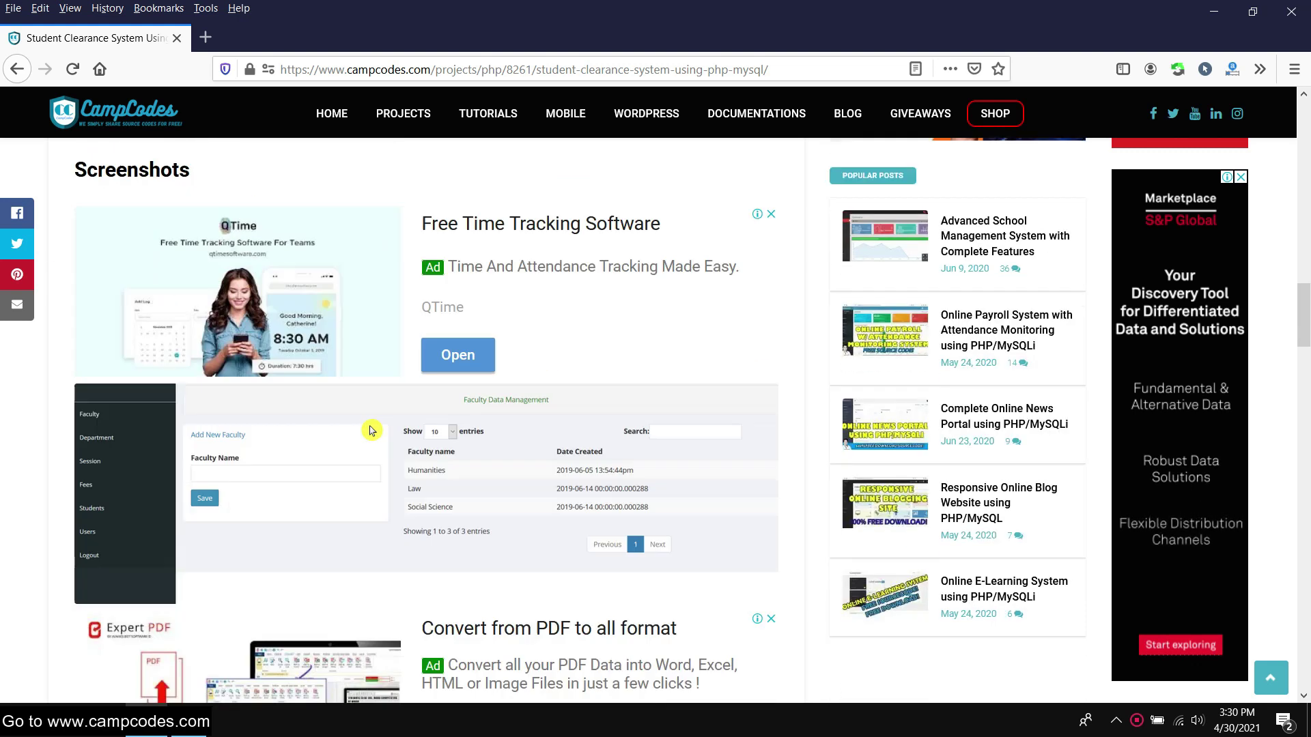
pyautogui.scroll(-10, 366, 432)
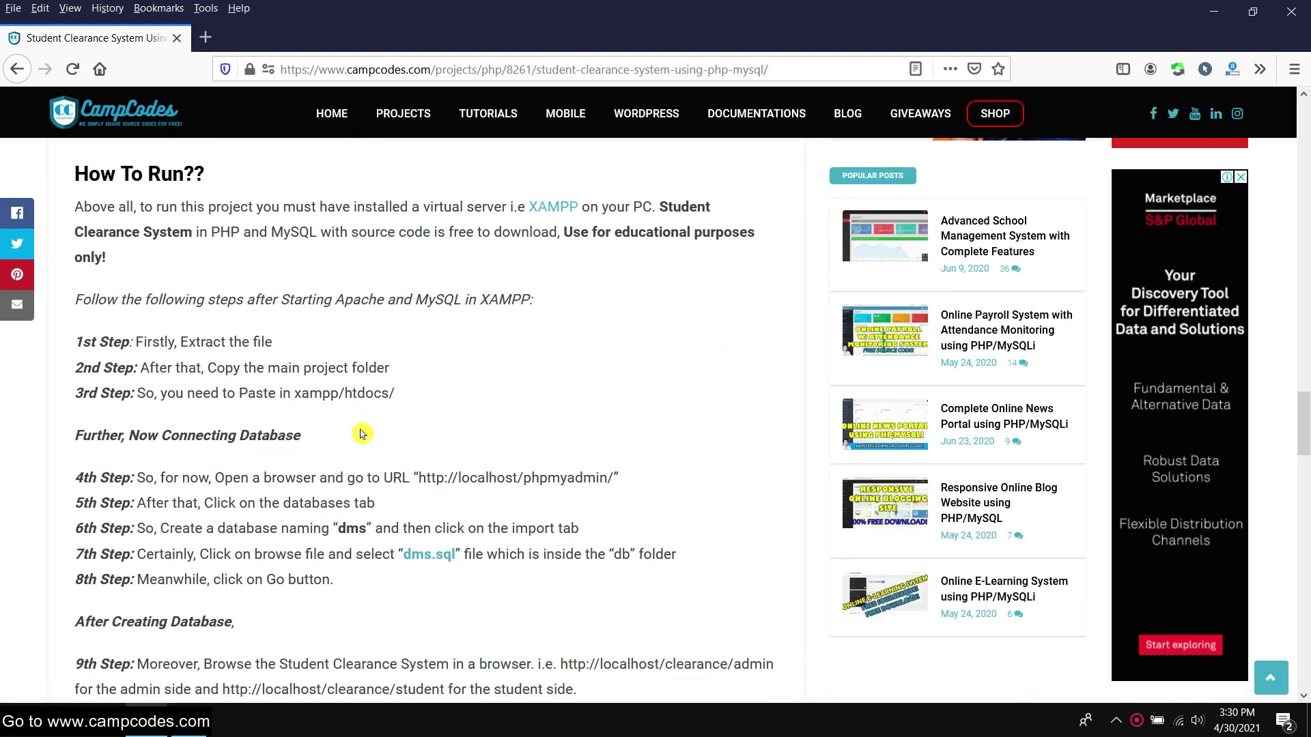
pyautogui.scroll(-7, 359, 432)
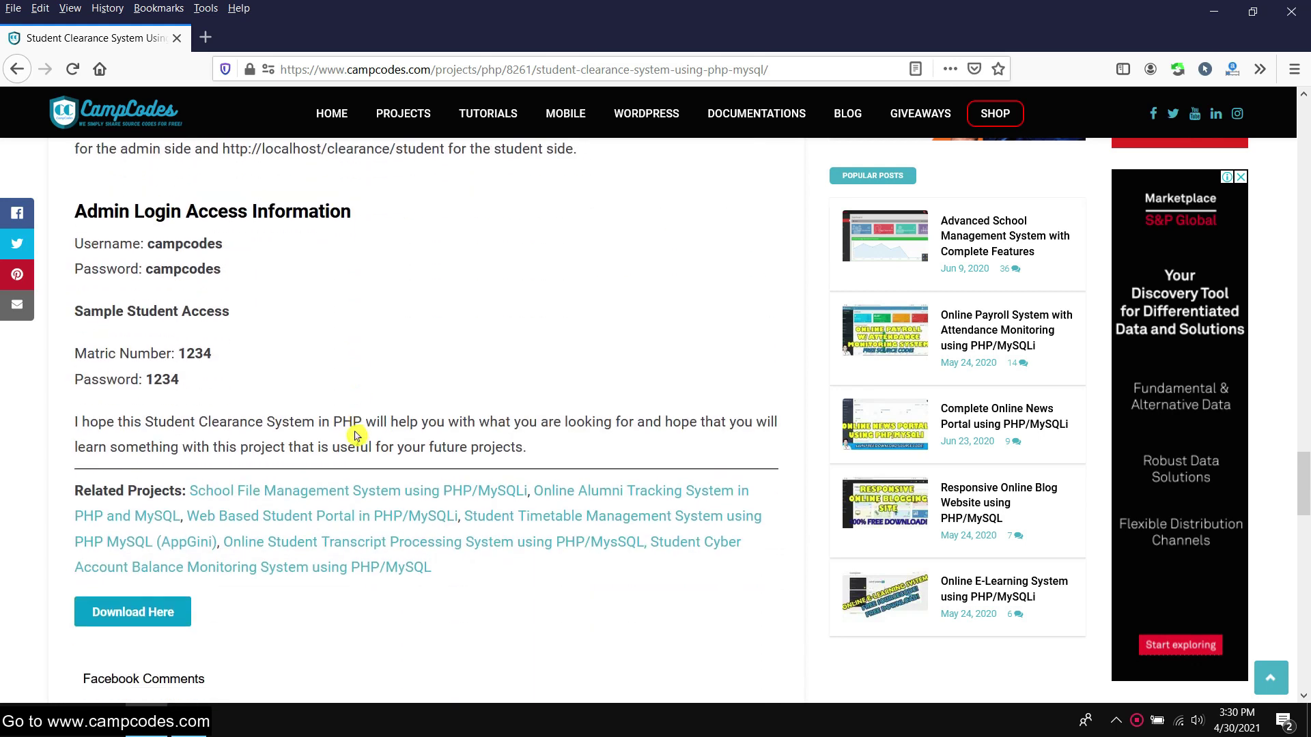
pyautogui.moveTo(79, 215); pyautogui.dragTo(199, 375)
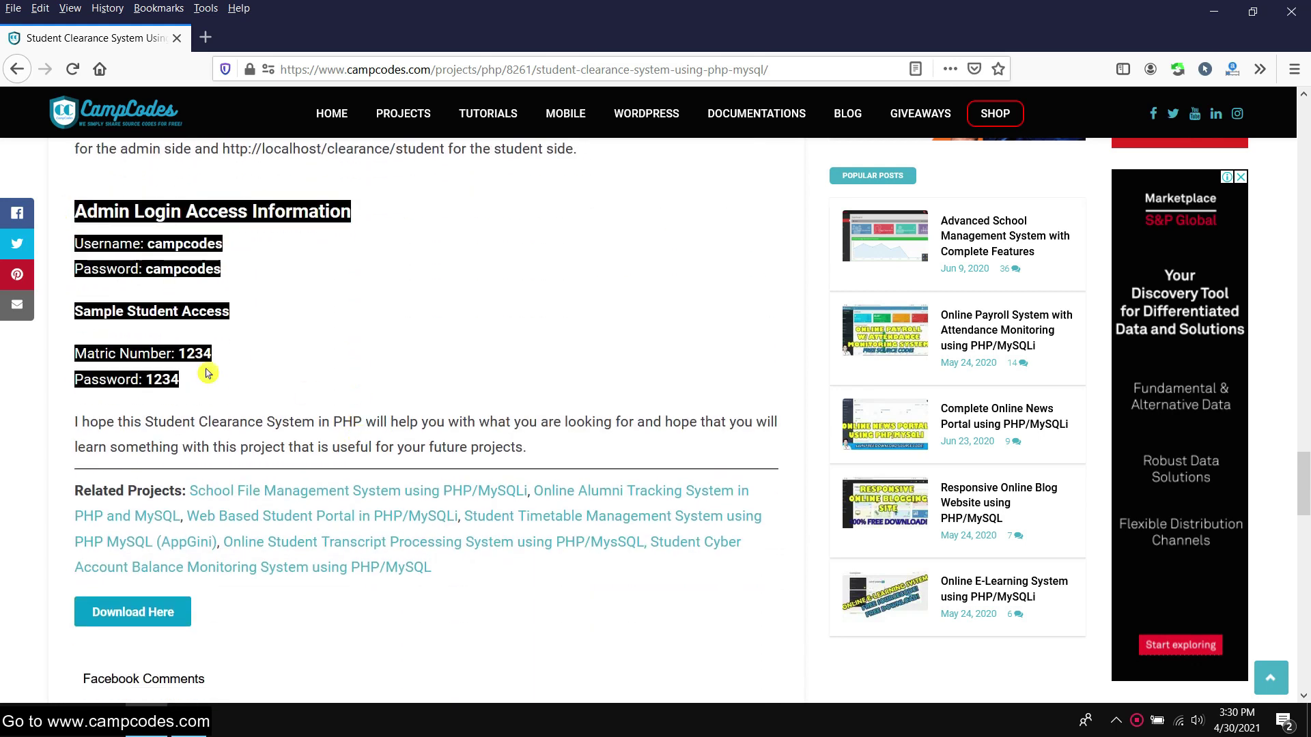
pyautogui.click(290, 365)
pyautogui.click(129, 615)
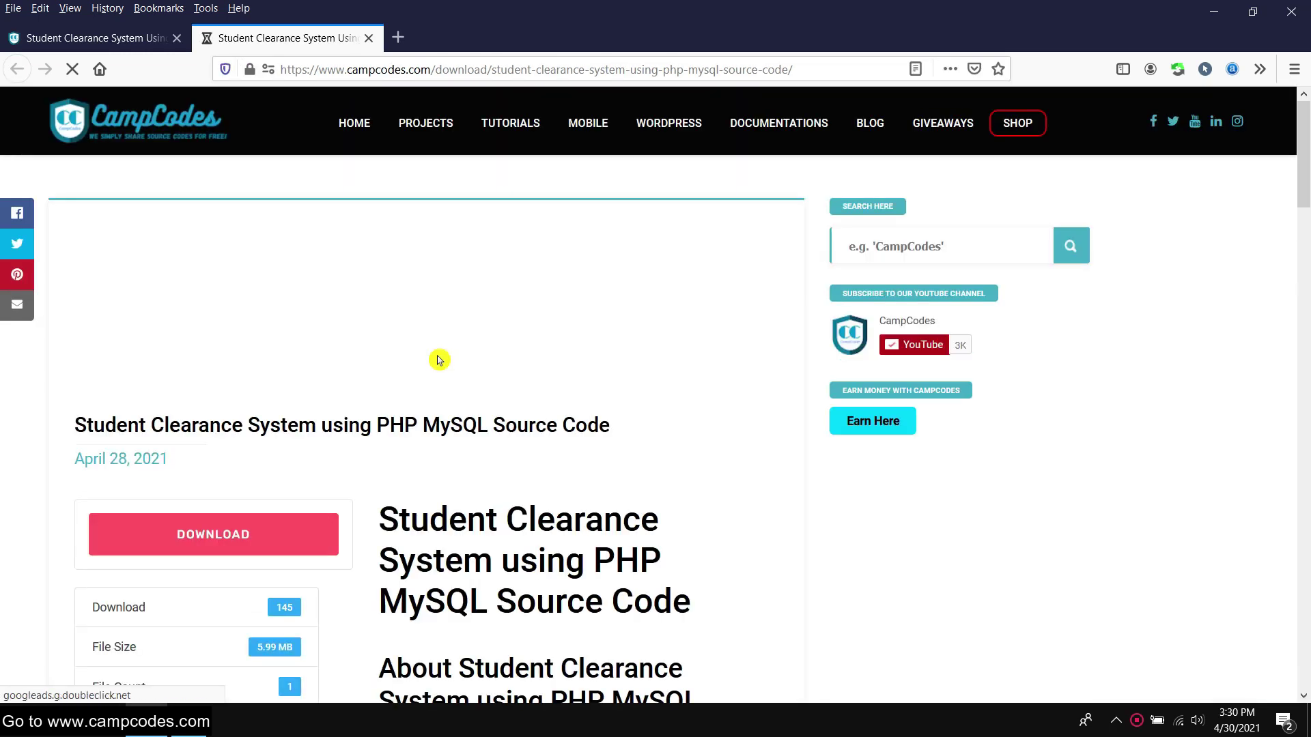
# Start downloading the roughly 6 MB clearance.zip archive from the CampCodes download page
pyautogui.scroll(-2, 439, 360)
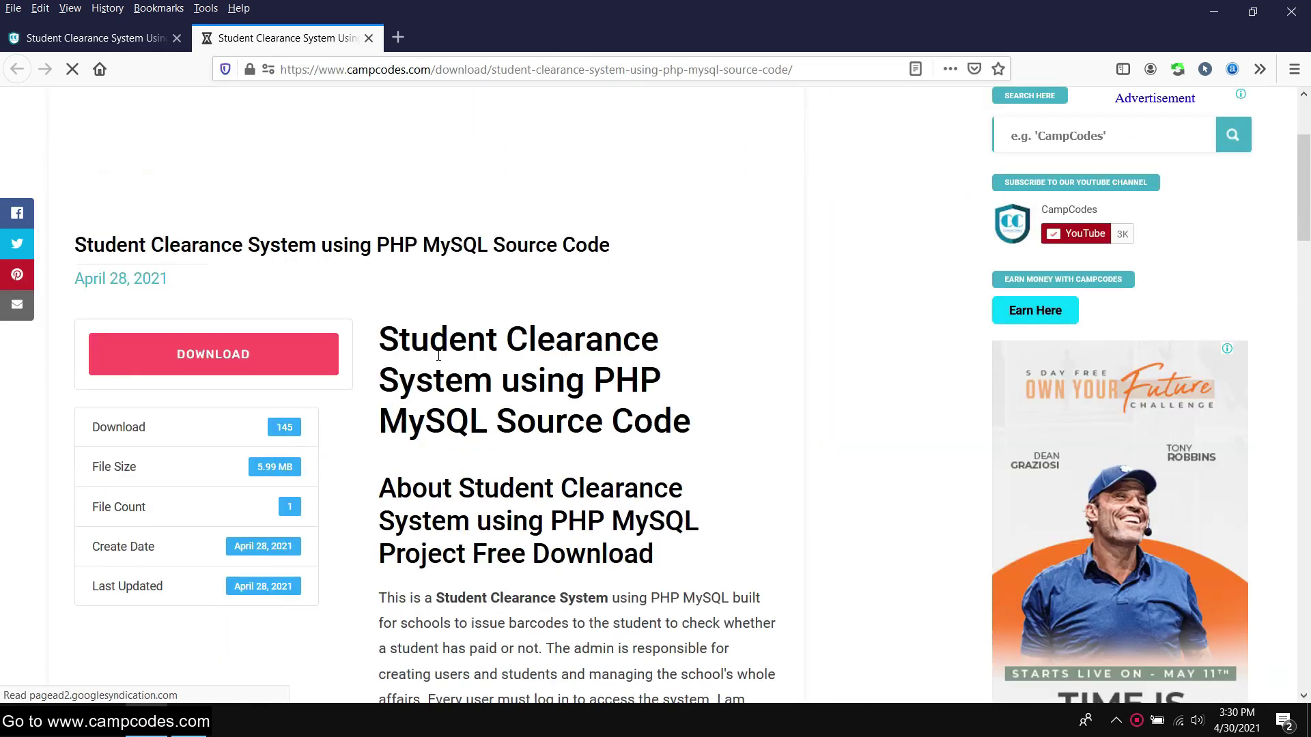
pyautogui.scroll(2, 439, 360)
pyautogui.scroll(-2, 439, 360)
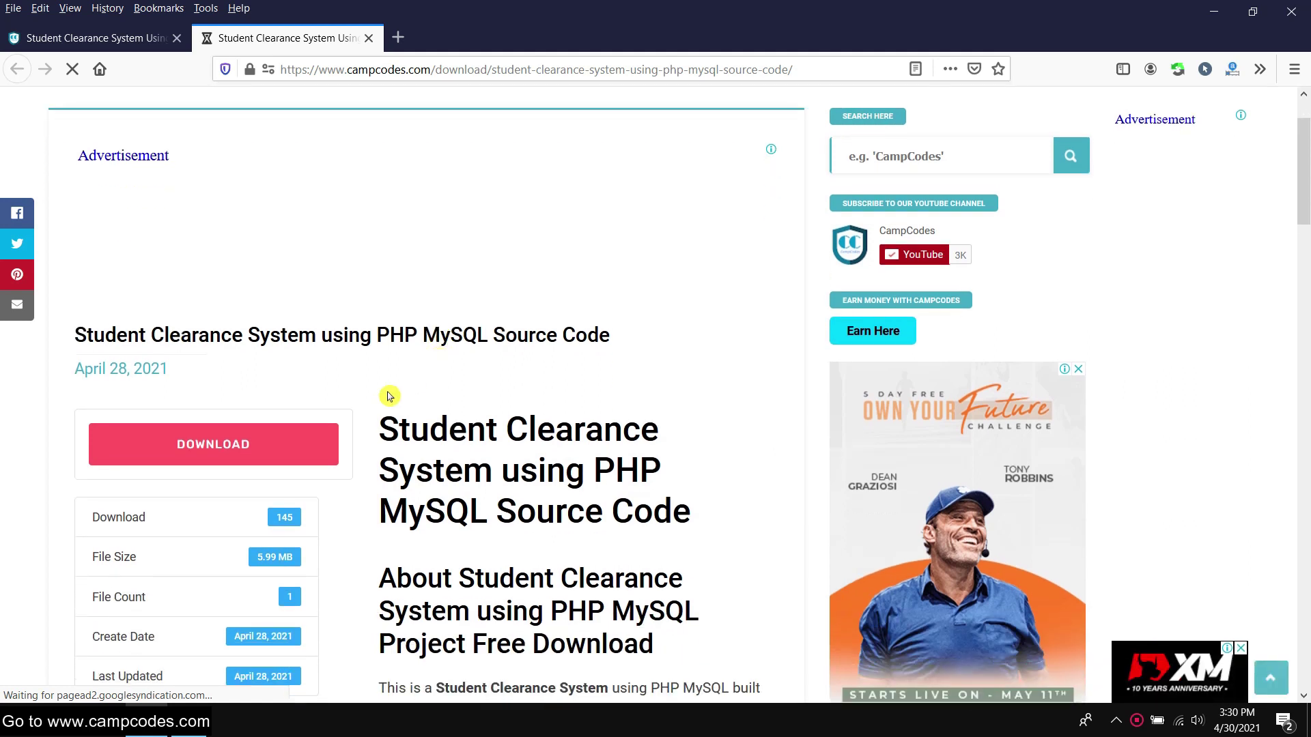
pyautogui.scroll(2, 419, 372)
pyautogui.scroll(-1, 419, 372)
pyautogui.scroll(-1, 405, 379)
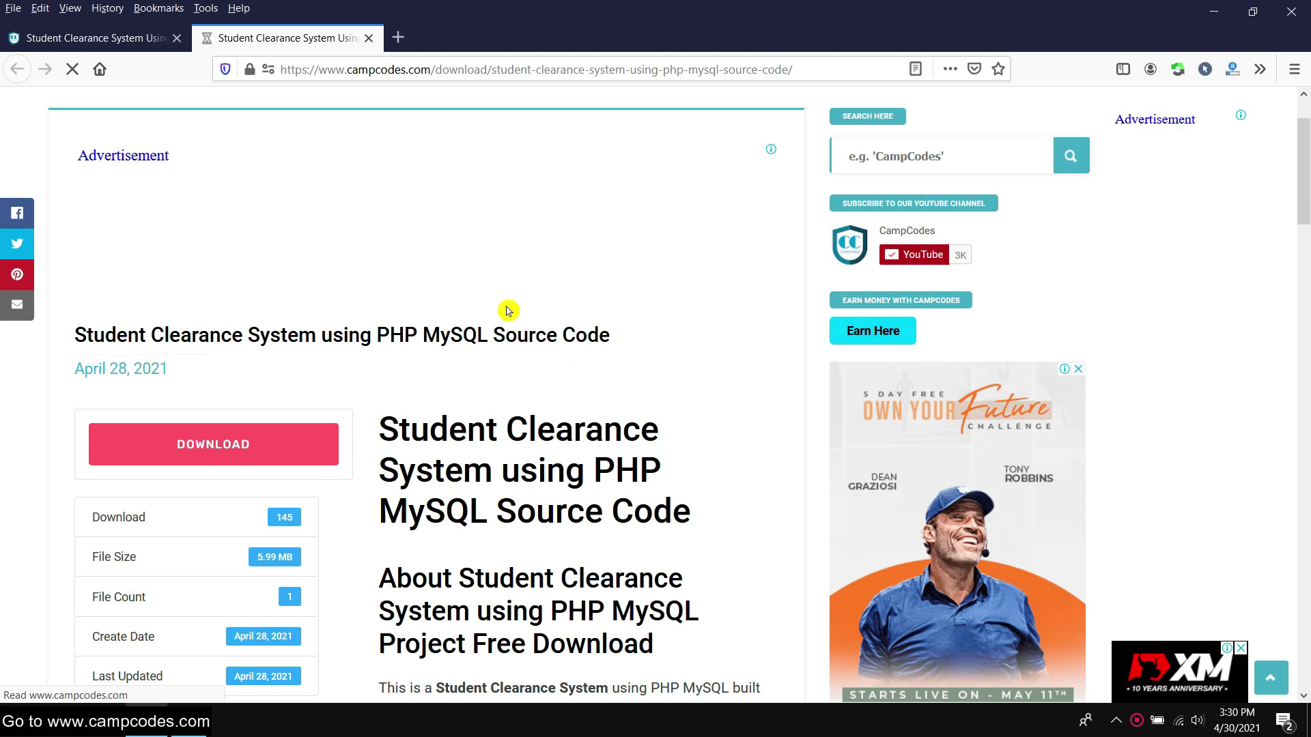
pyautogui.click(1096, 71)
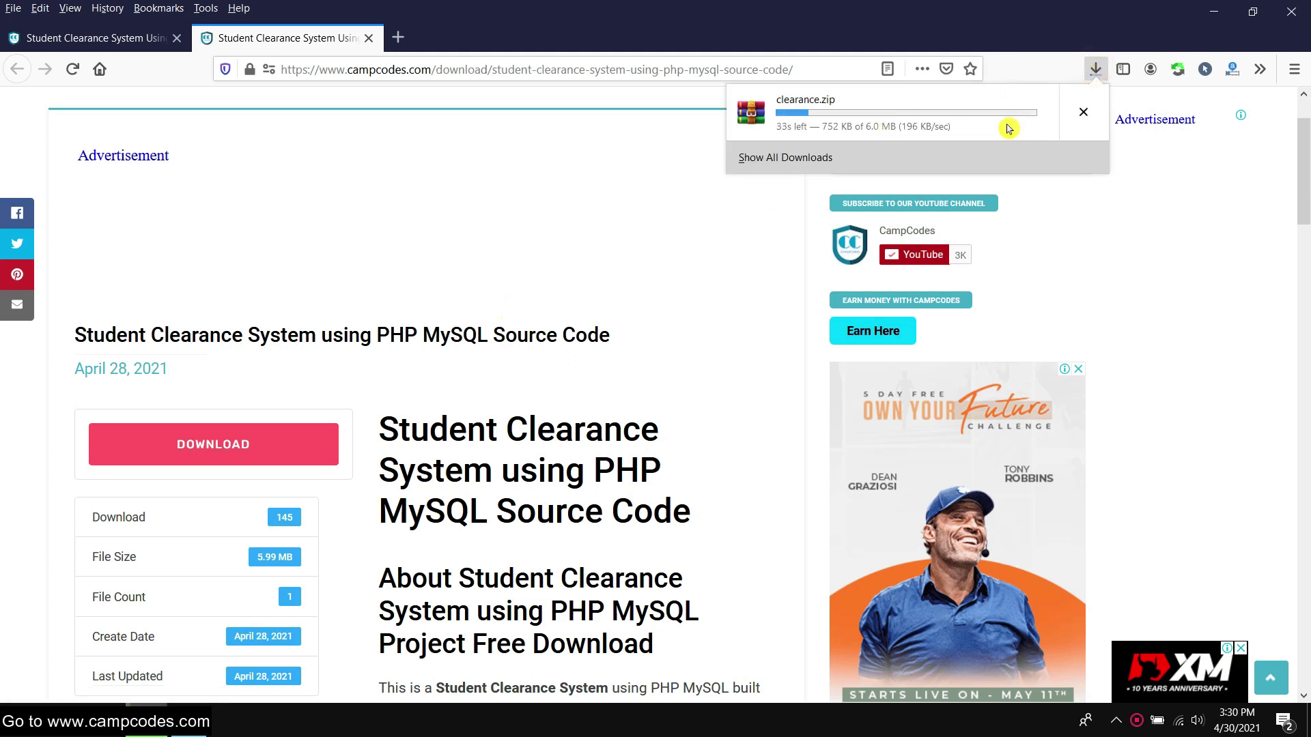
pyautogui.scroll(-8, 646, 232)
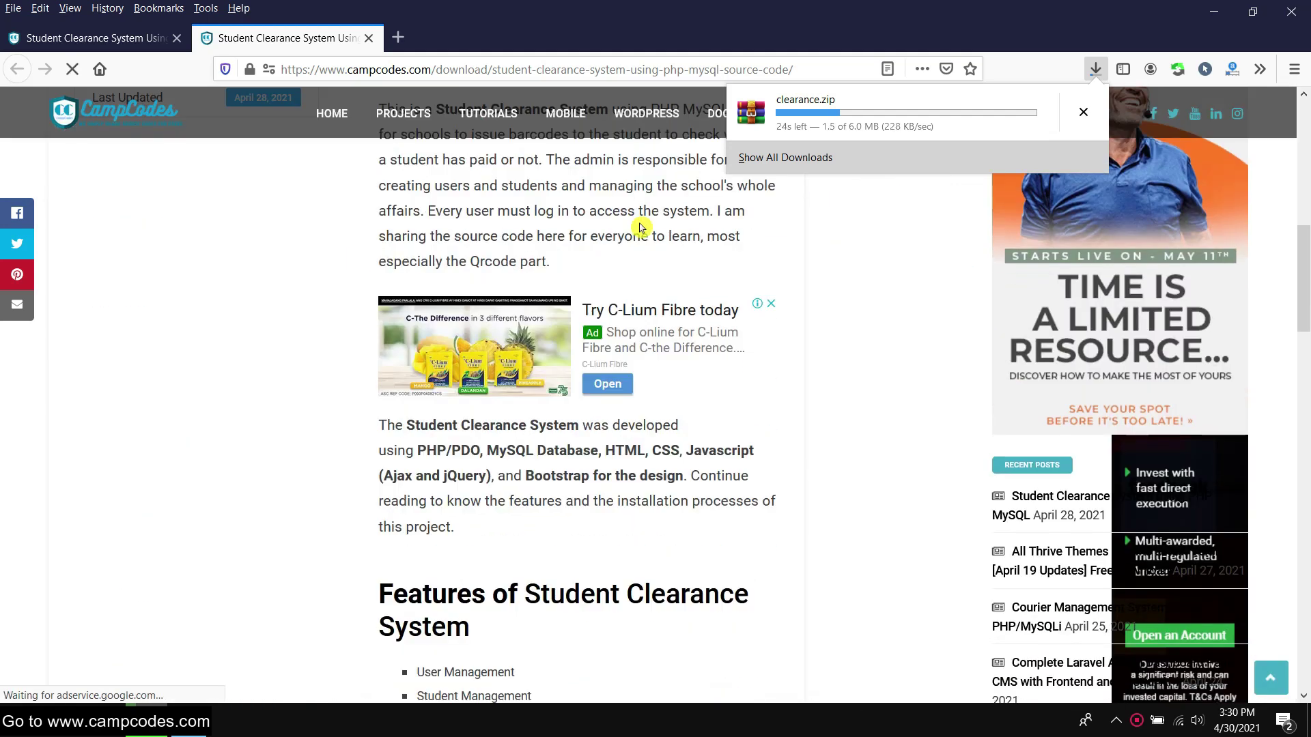
pyautogui.scroll(-15, 639, 227)
pyautogui.scroll(5, 635, 232)
pyautogui.scroll(-1, 908, 283)
pyautogui.scroll(-1, 905, 286)
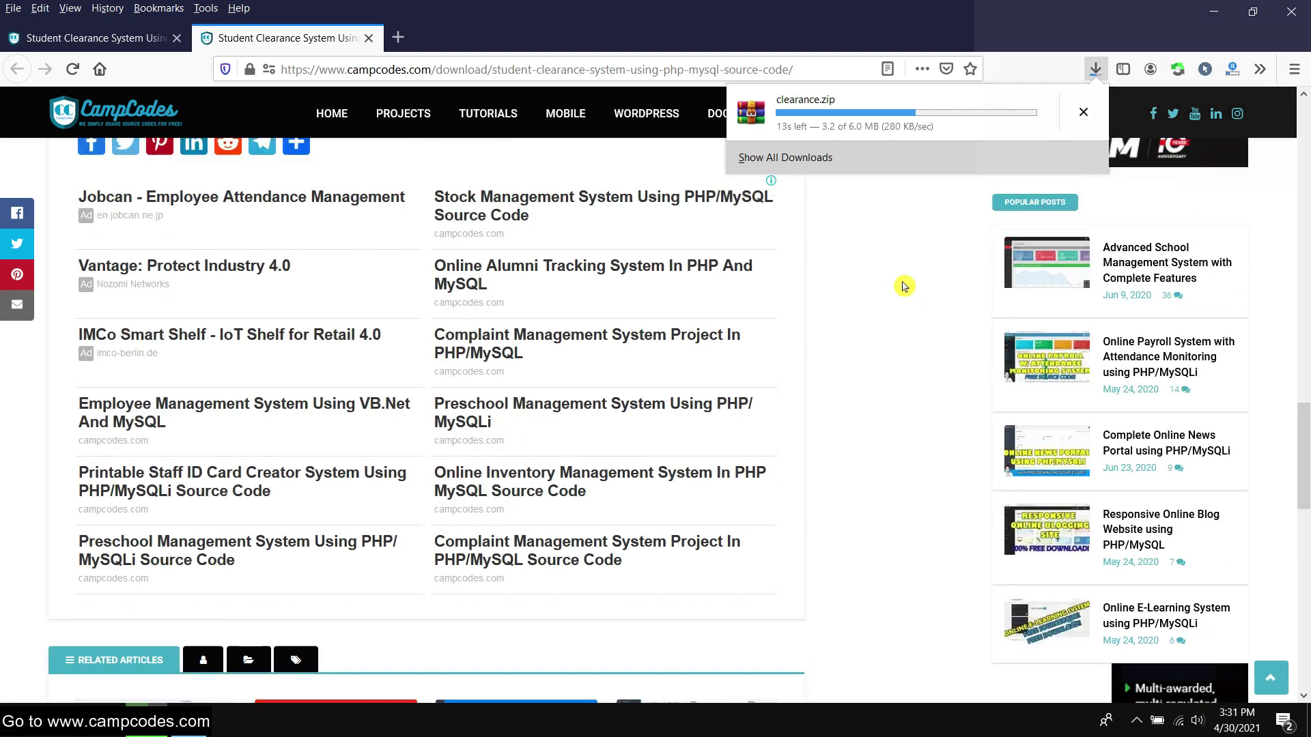
pyautogui.scroll(15, 904, 285)
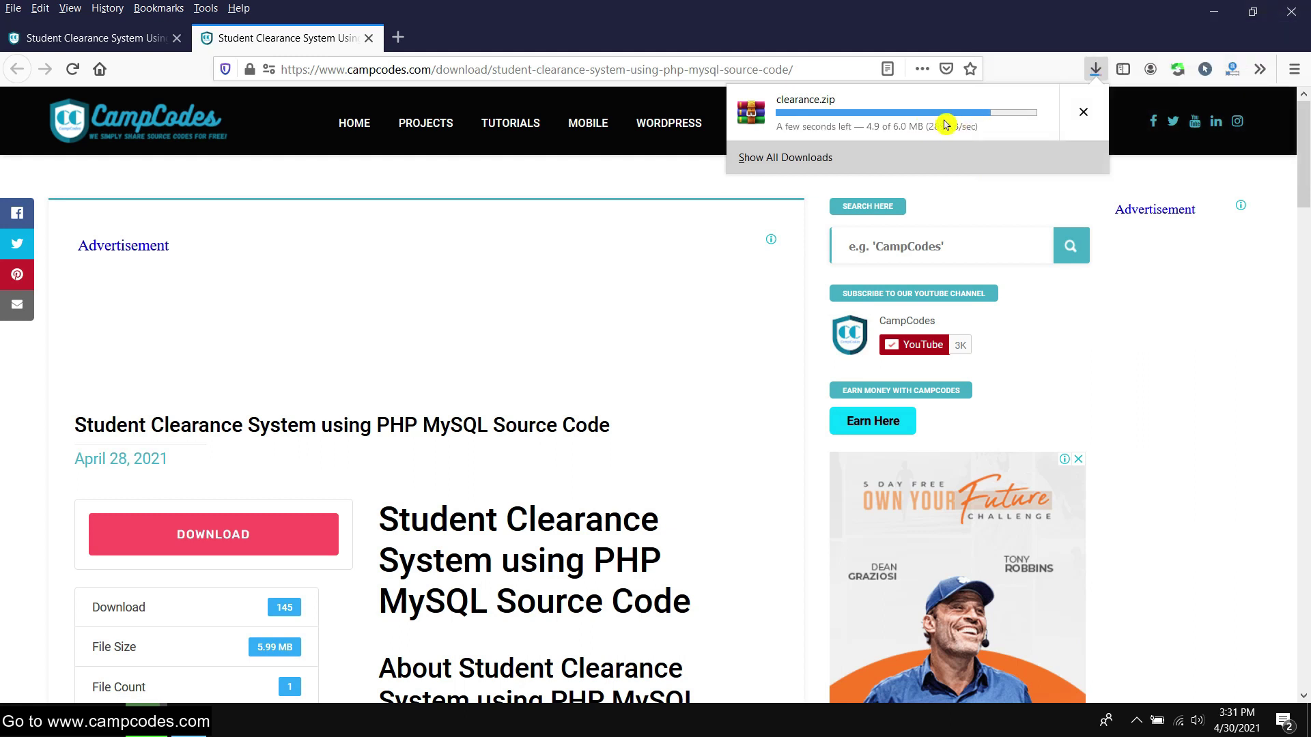
# Extract the downloaded clearance.zip in the Downloads folder into a clearance folder
pyautogui.rightClick(888, 121)
pyautogui.click(896, 120)
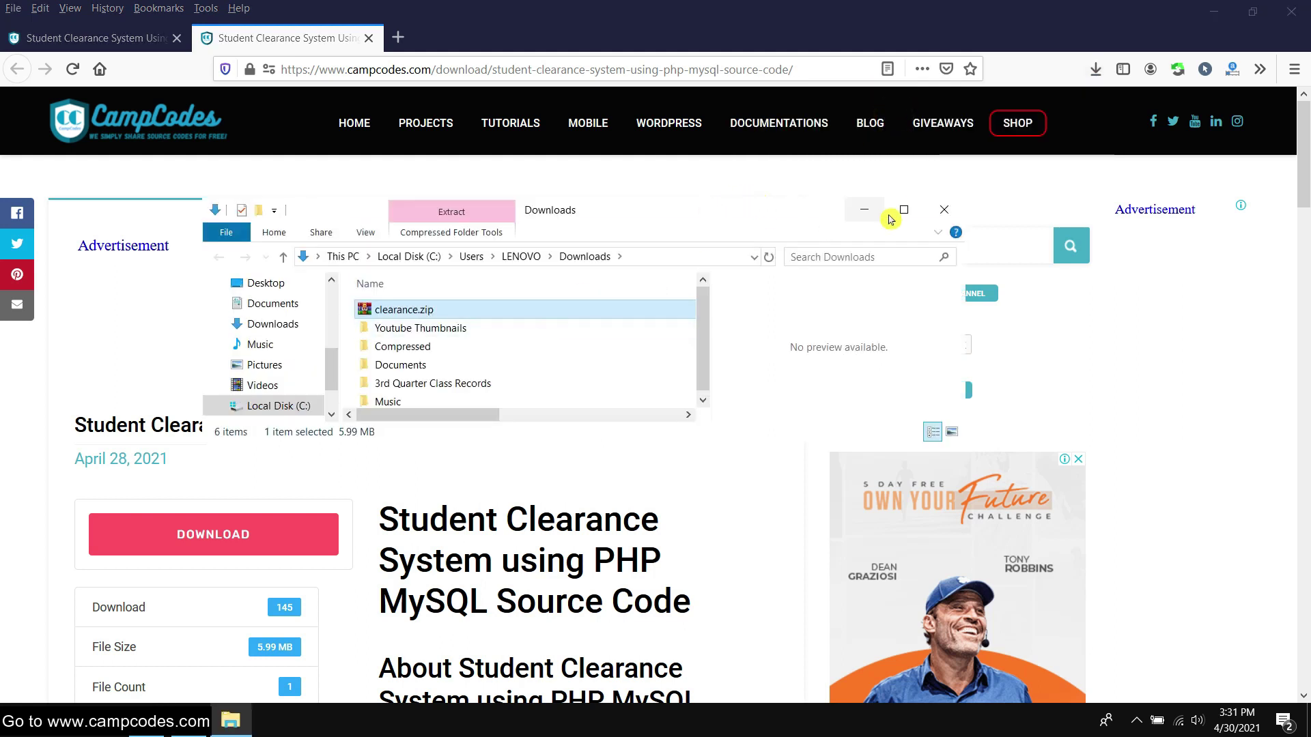
pyautogui.click(905, 208)
pyautogui.rightClick(203, 108)
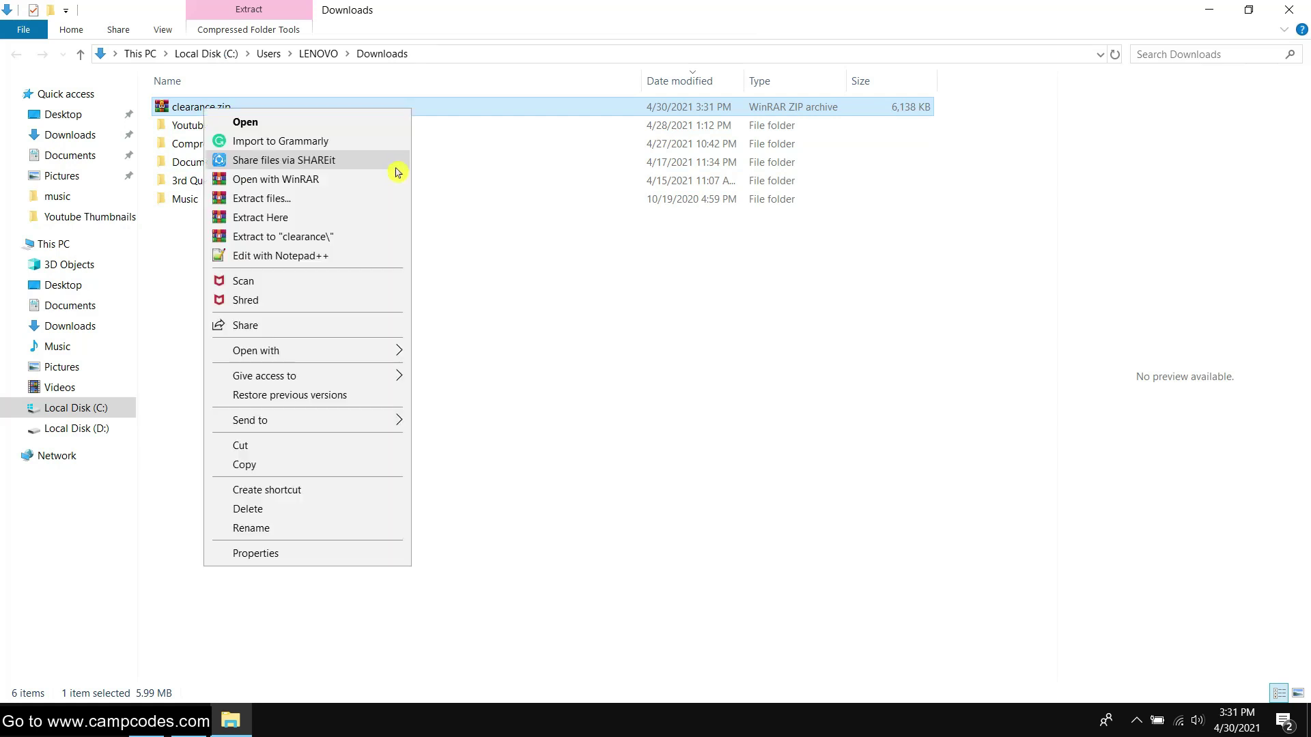
pyautogui.click(331, 246)
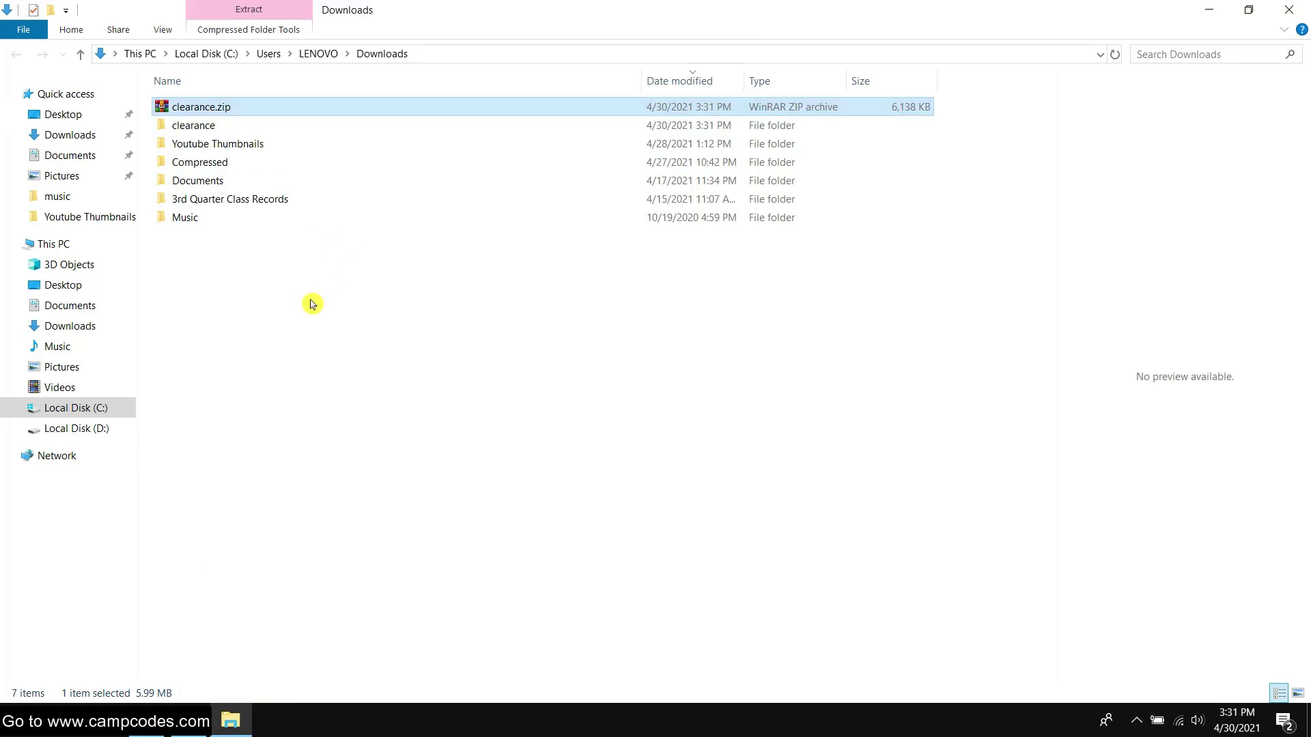
# Cut the inner clearance project folder from the extracted folder
pyautogui.doubleClick(222, 126)
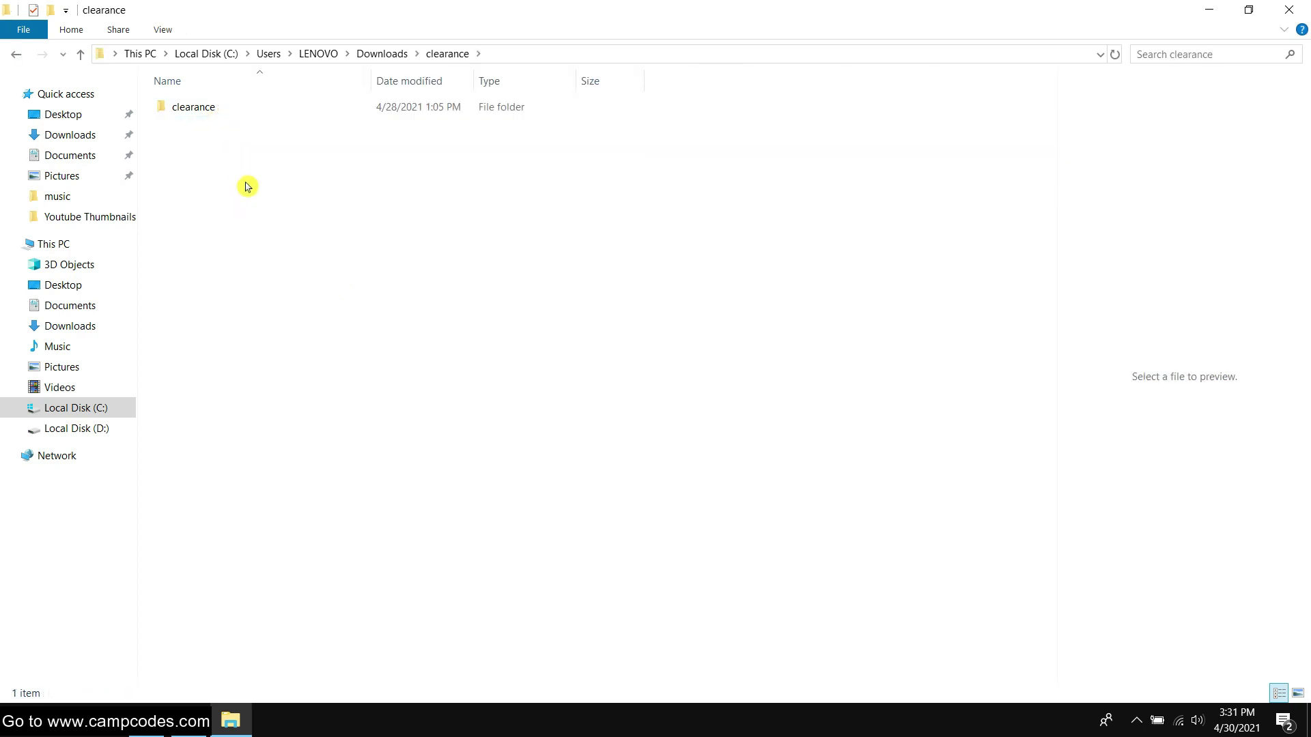
pyautogui.doubleClick(219, 109)
pyautogui.click(16, 55)
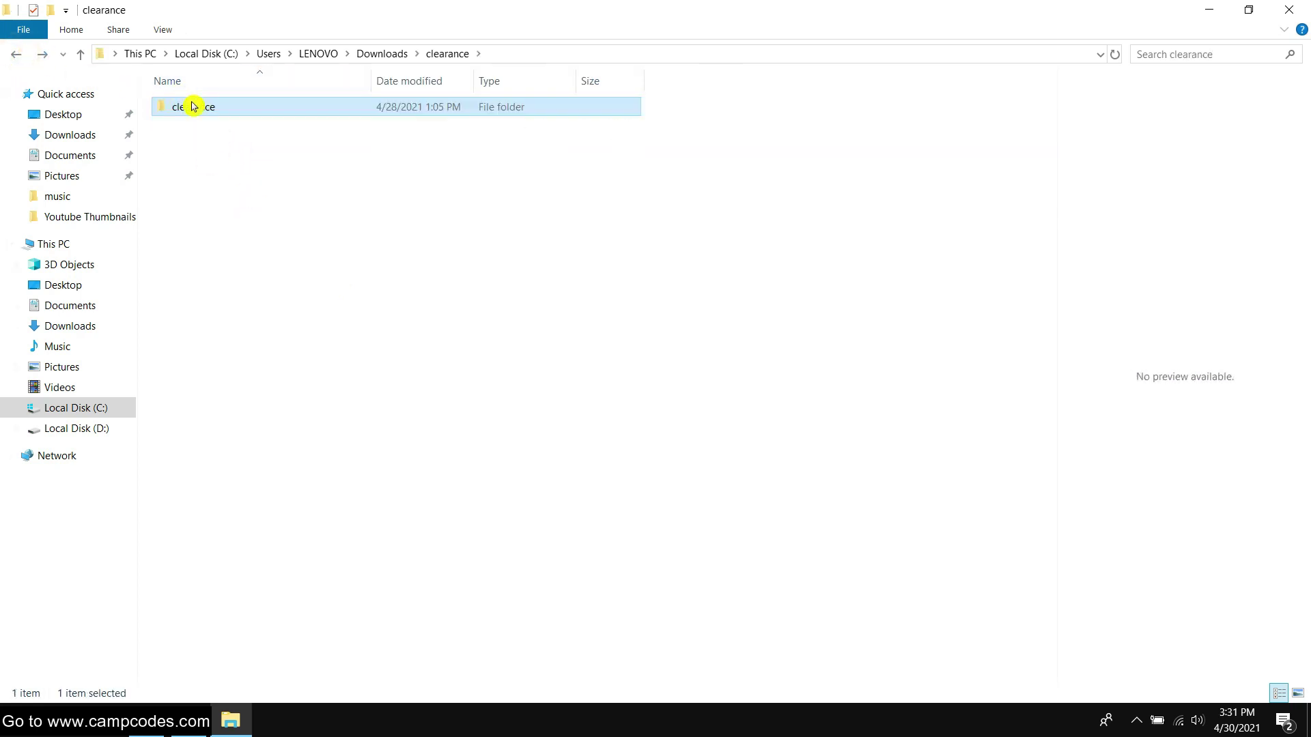
pyautogui.rightClick(192, 106)
pyautogui.click(260, 564)
# Paste the clearance folder into C:\xampp\htdocs and start a Windows search for 'x'
pyautogui.click(90, 408)
pyautogui.doubleClick(224, 383)
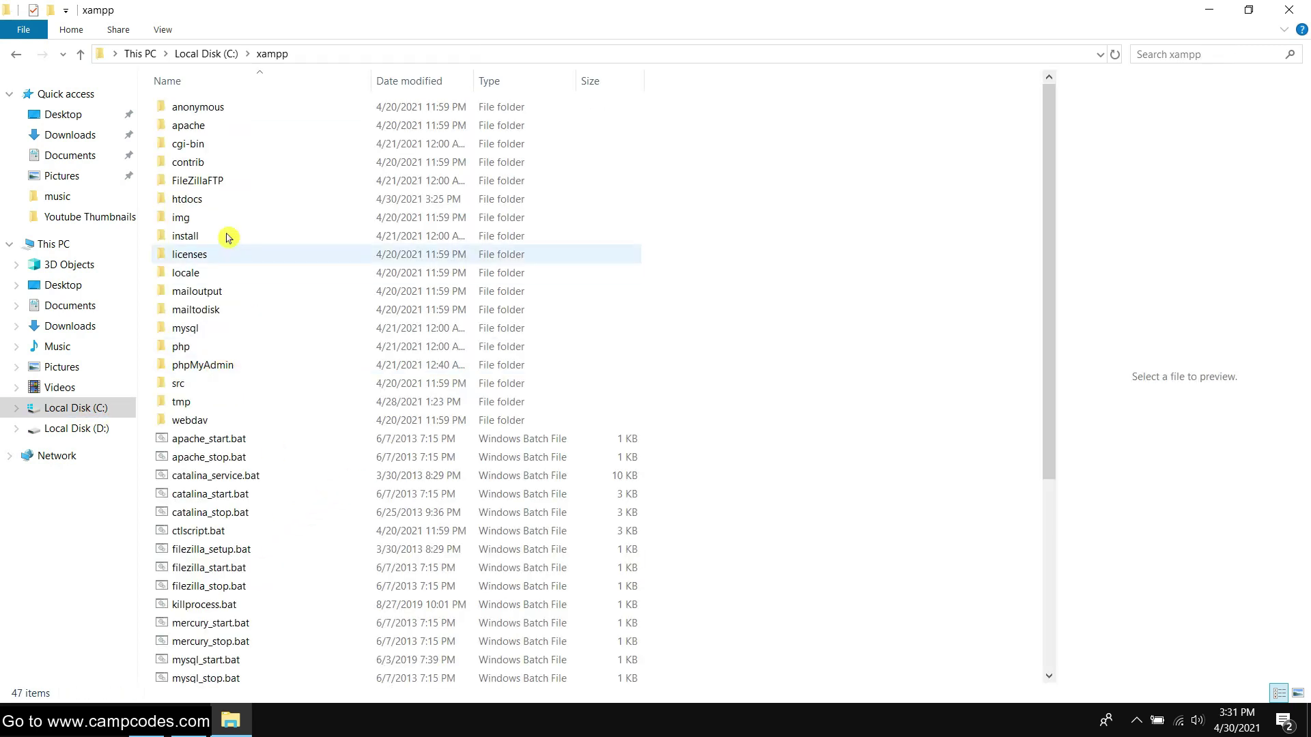
pyautogui.doubleClick(200, 208)
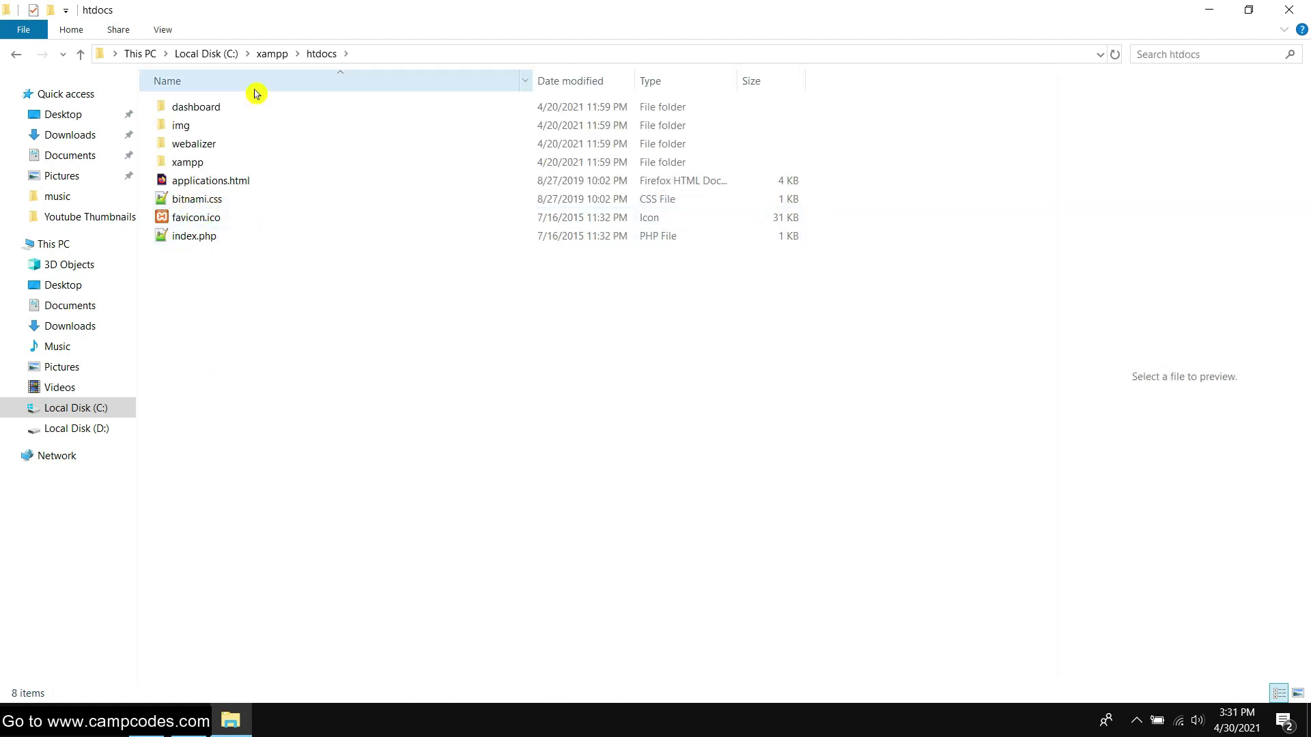
pyautogui.rightClick(267, 298)
pyautogui.click(333, 443)
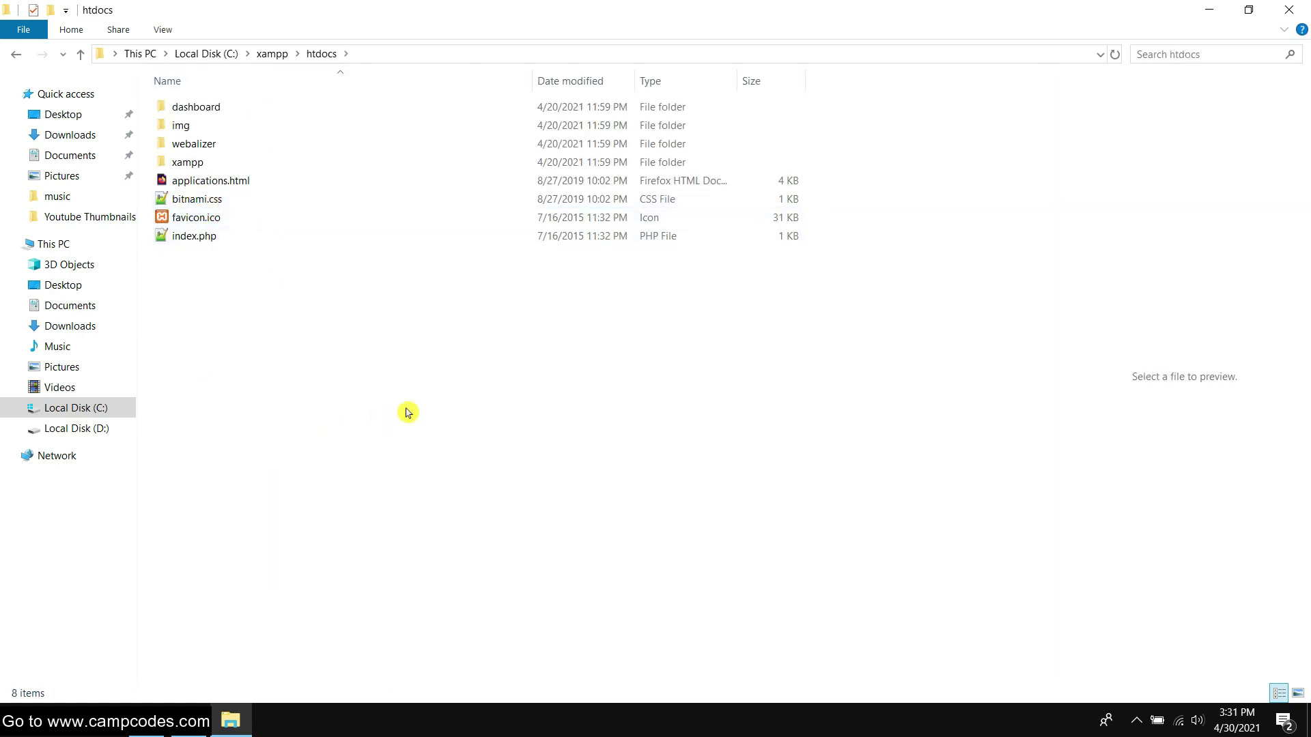
pyautogui.click(423, 409)
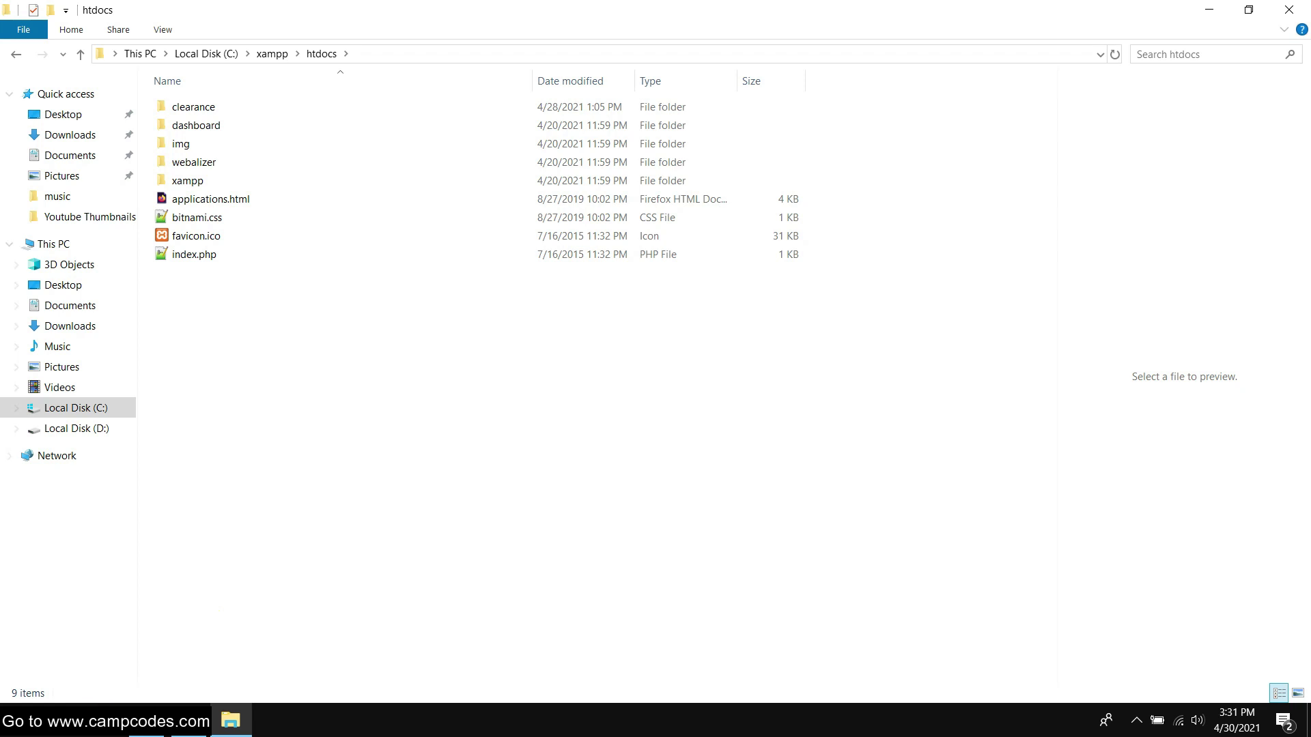
pyautogui.press('super')
pyautogui.write('xam')
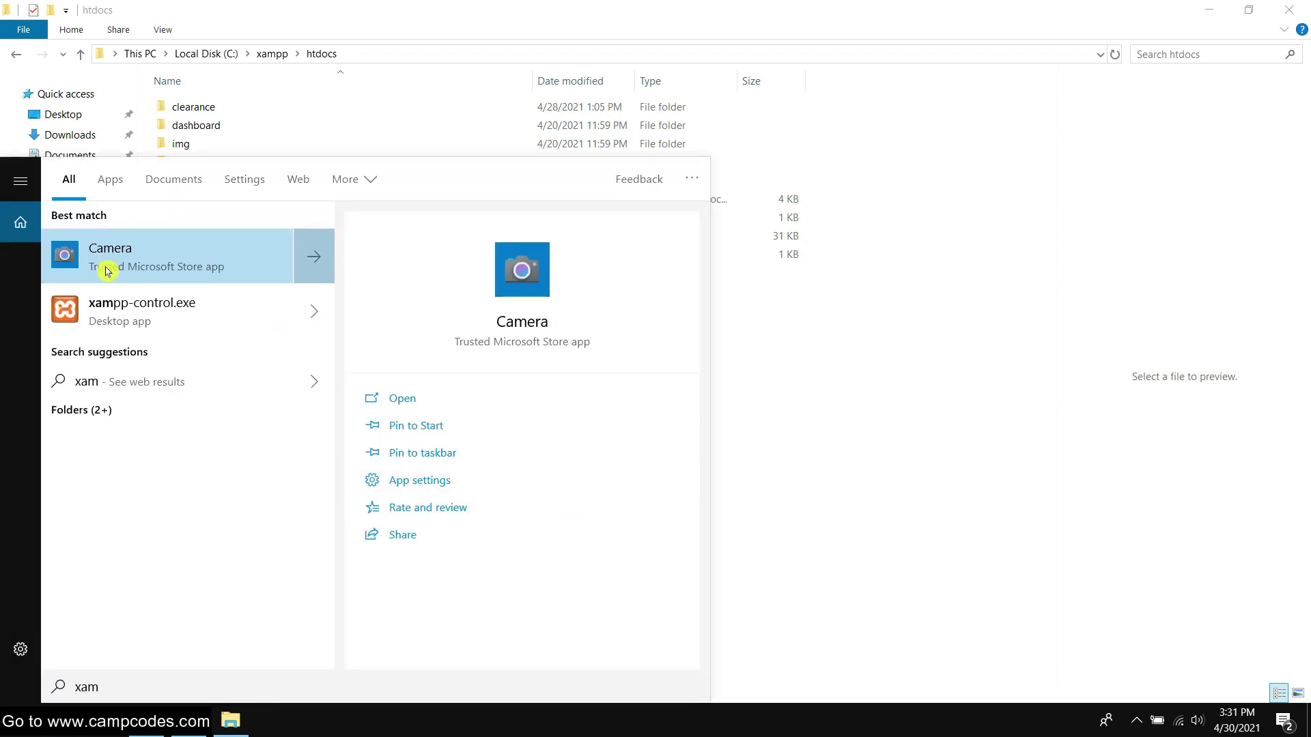
# Launch XAMPP, start Apache and MySQL, and open phpMyAdmin's Databases page
pyautogui.click(205, 312)
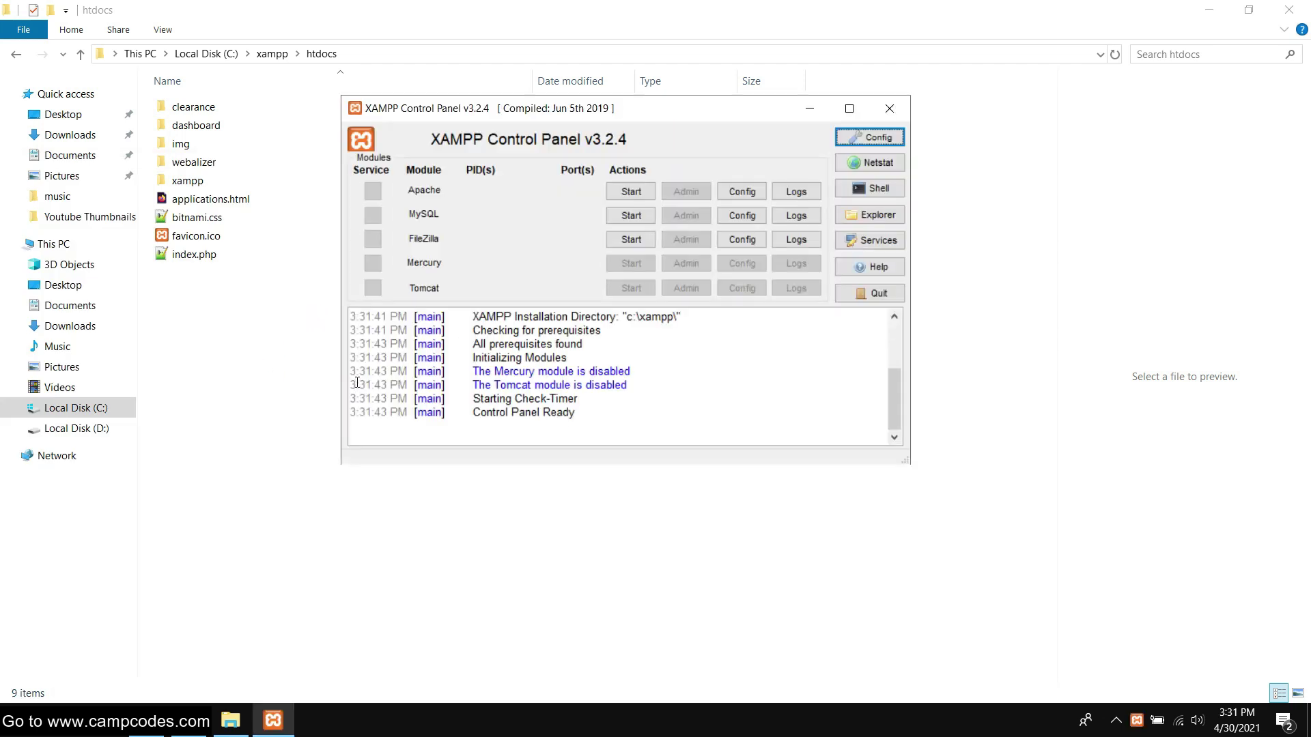
pyautogui.click(631, 192)
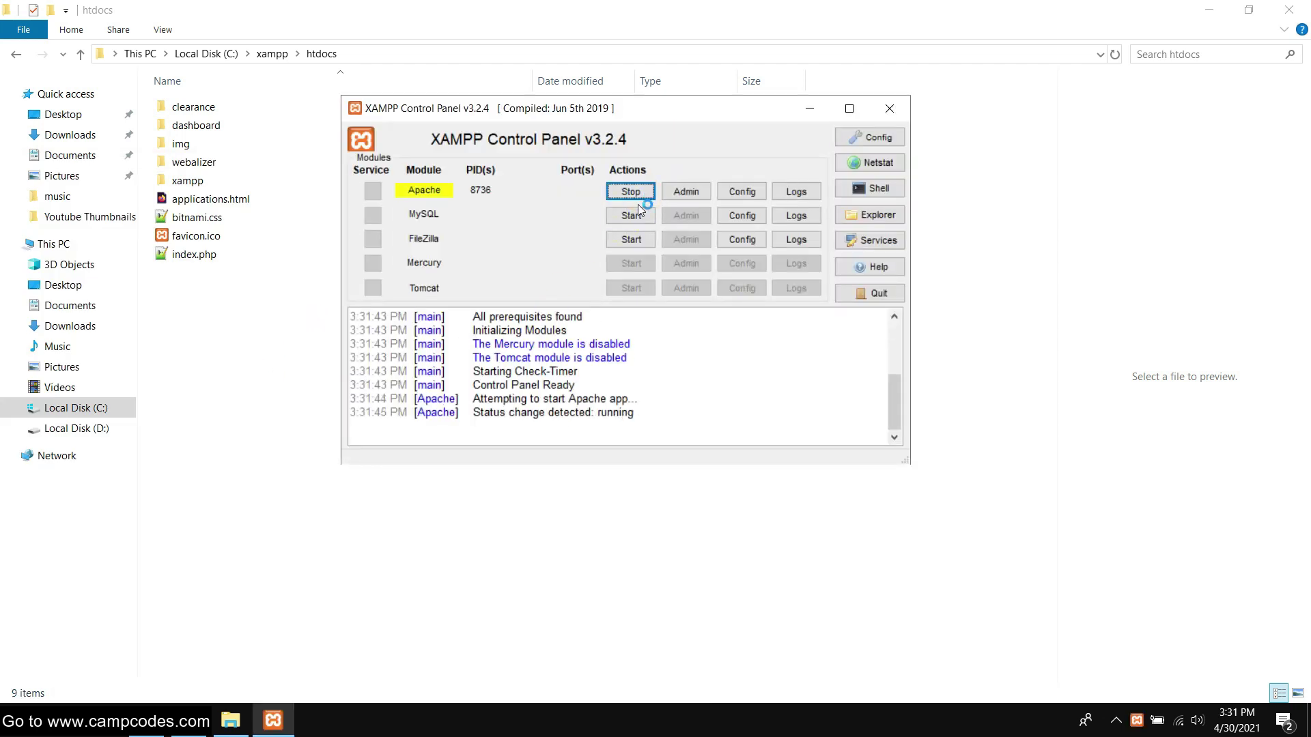
pyautogui.click(629, 218)
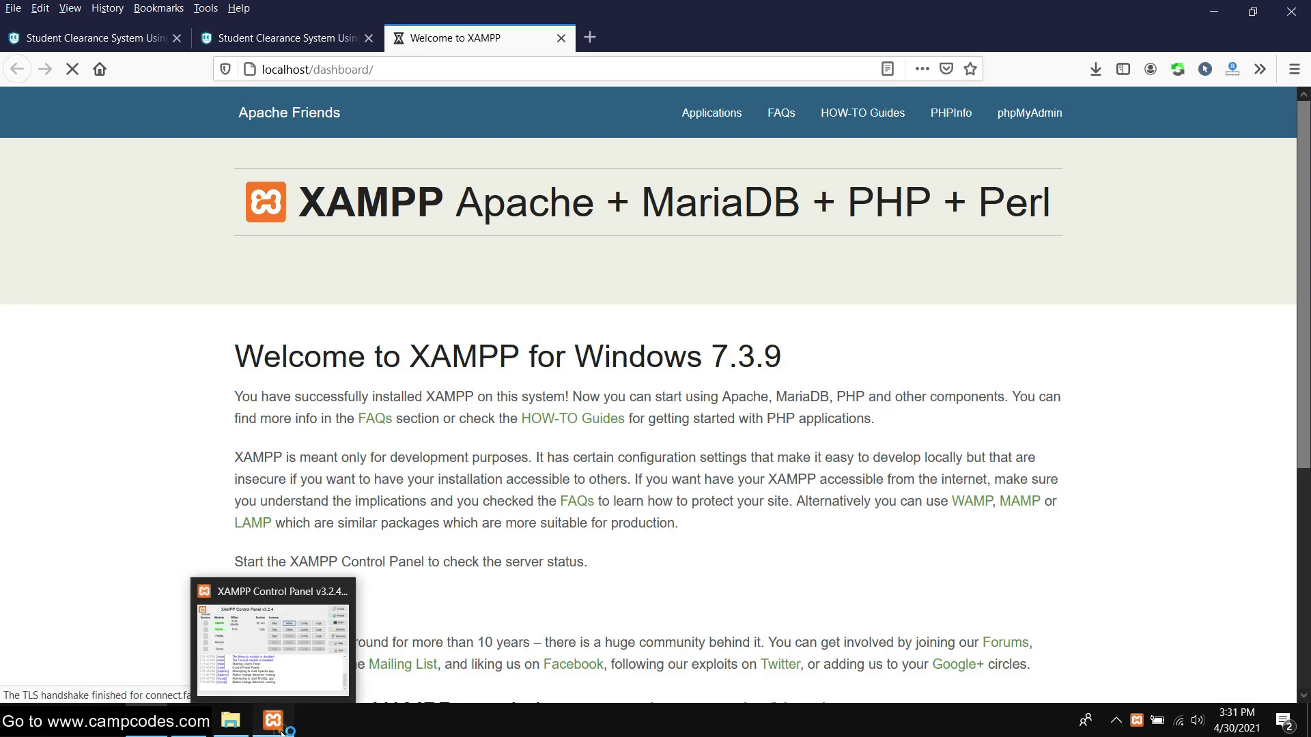
pyautogui.click(272, 719)
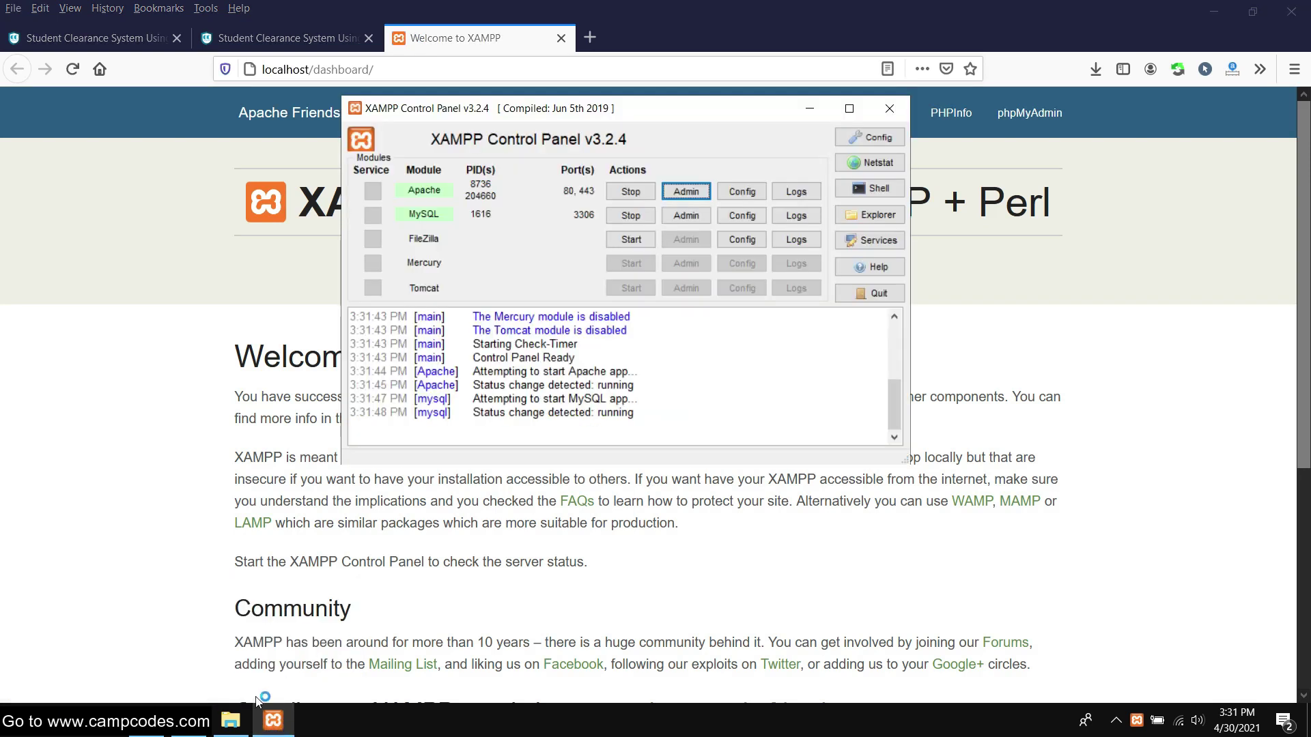
pyautogui.click(683, 217)
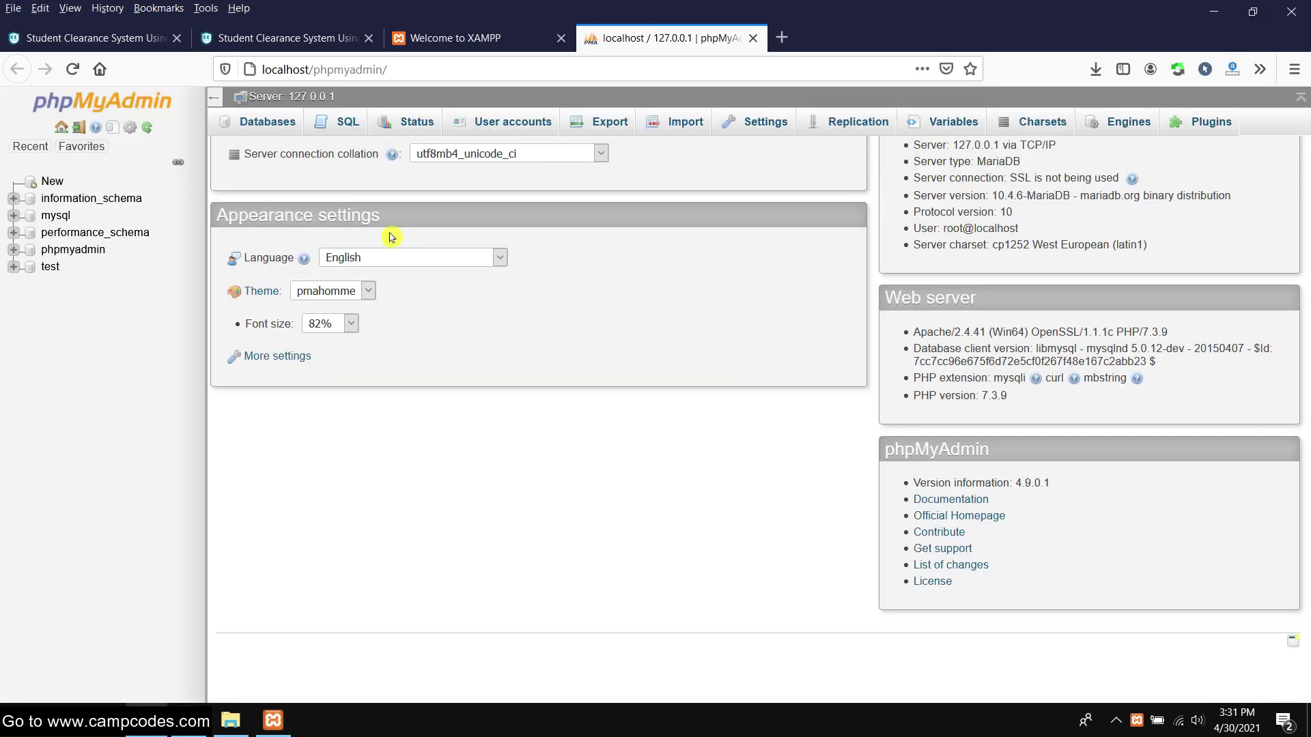
pyautogui.scroll(1, 392, 237)
pyautogui.click(267, 121)
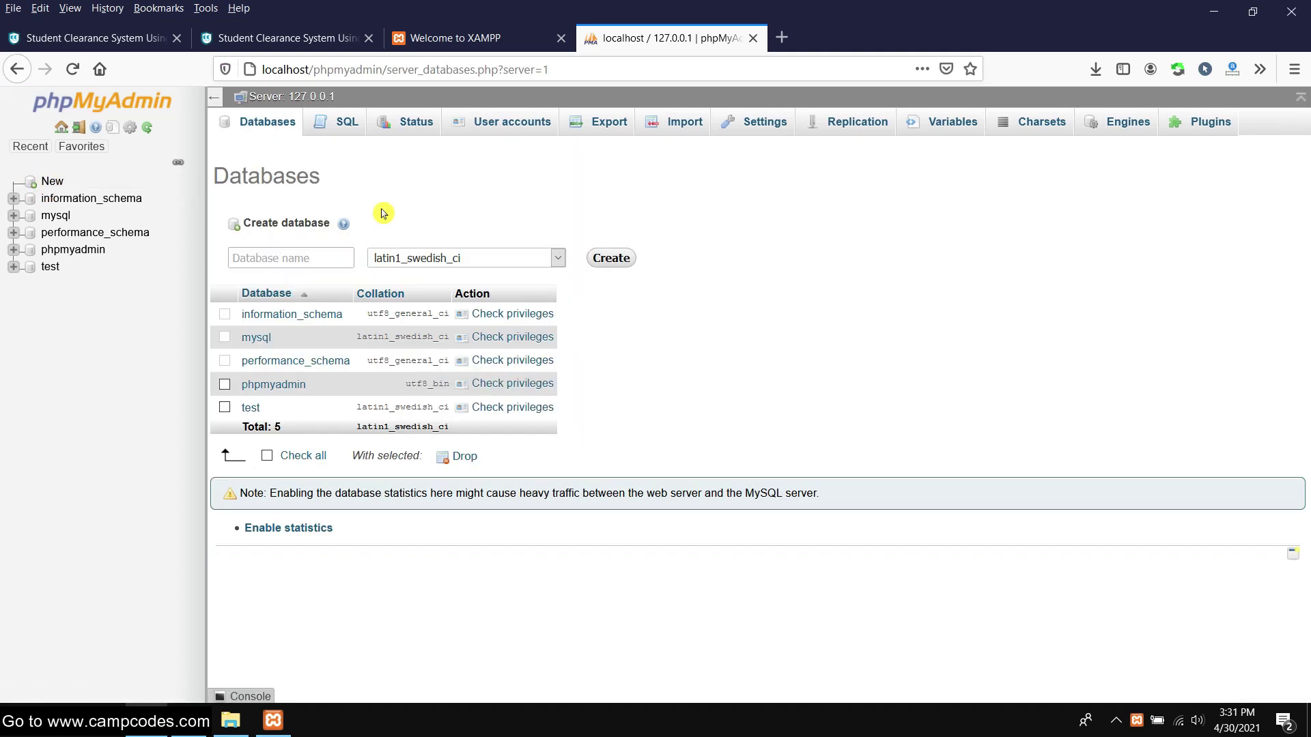
# Copy the name 'dms' from the dms.sql file in the clearance folder
pyautogui.click(232, 721)
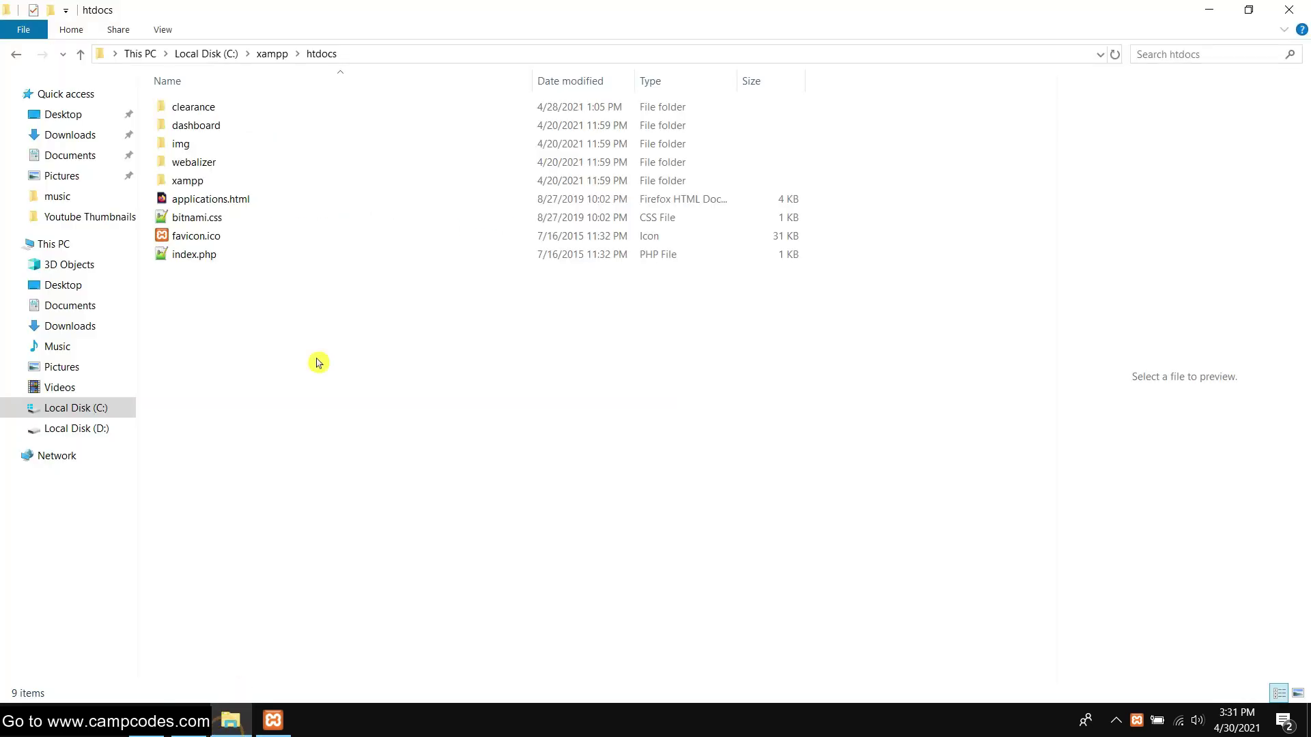
pyautogui.click(219, 111)
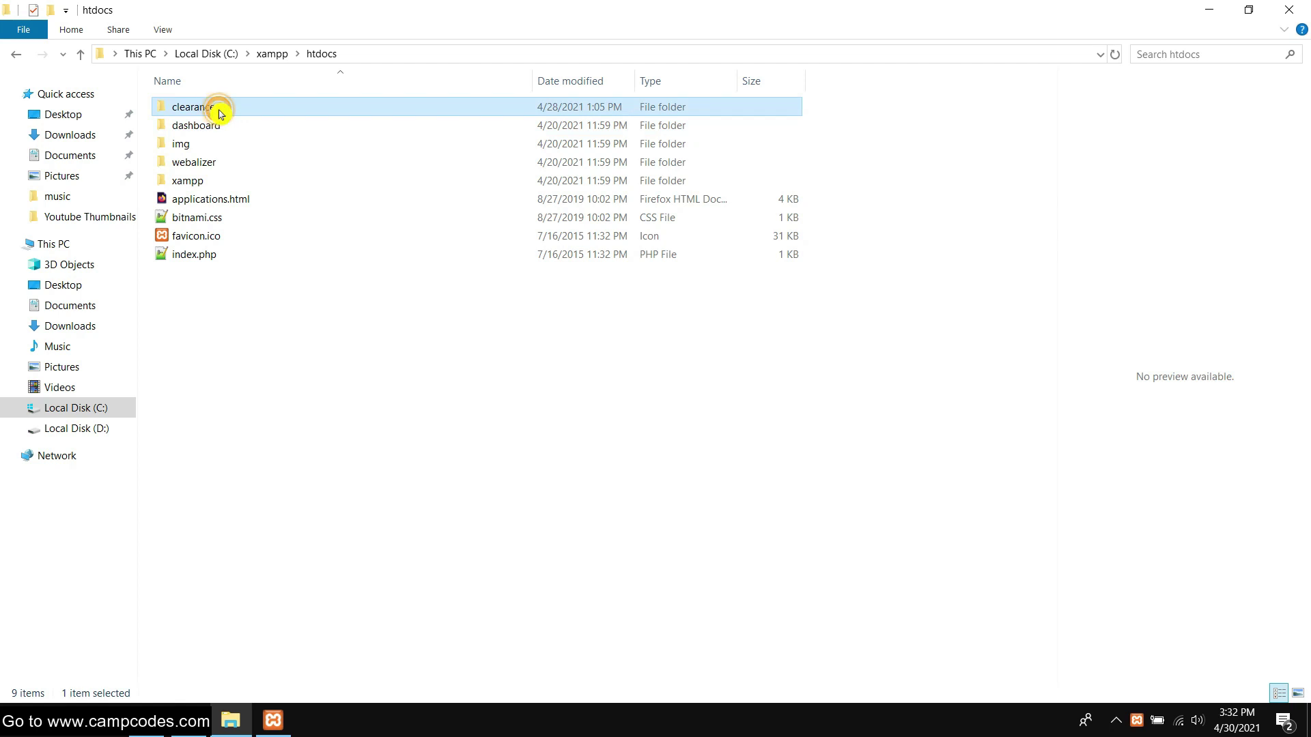
pyautogui.doubleClick(219, 111)
pyautogui.click(205, 144)
pyautogui.rightClick(206, 144)
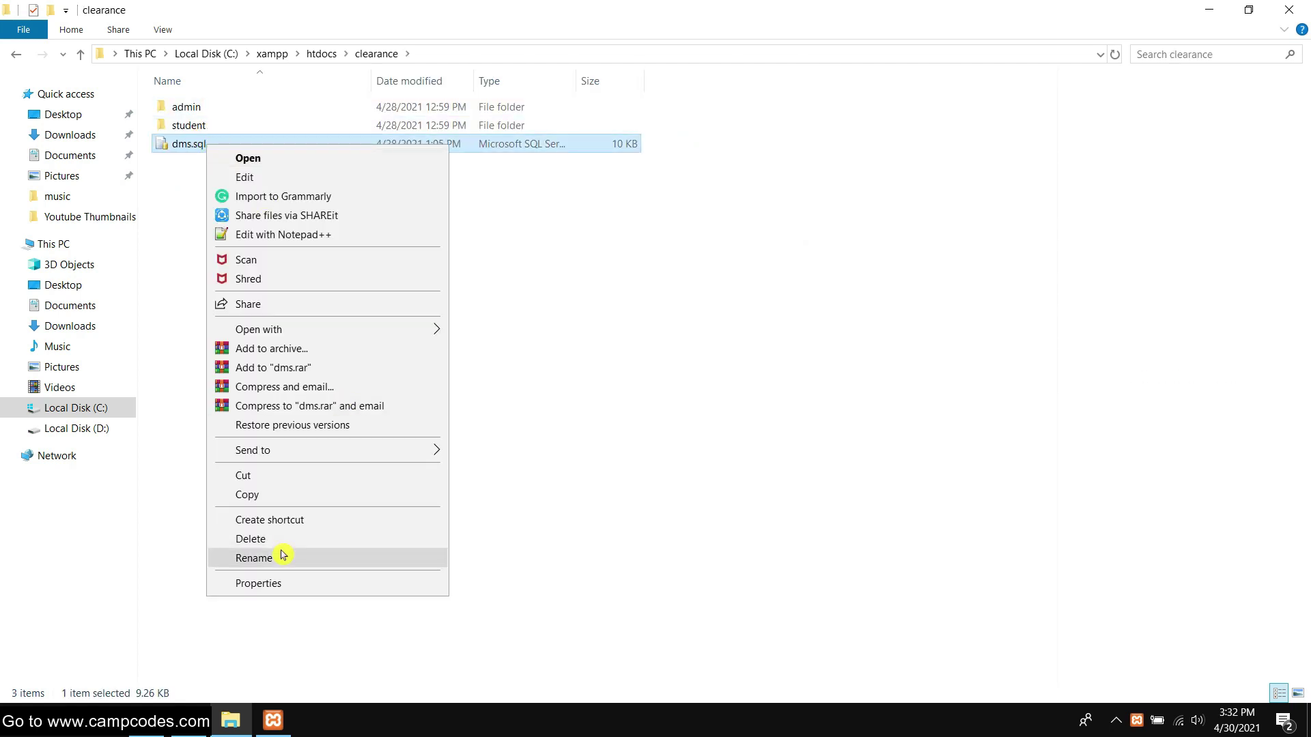
pyautogui.click(281, 556)
pyautogui.rightClick(175, 151)
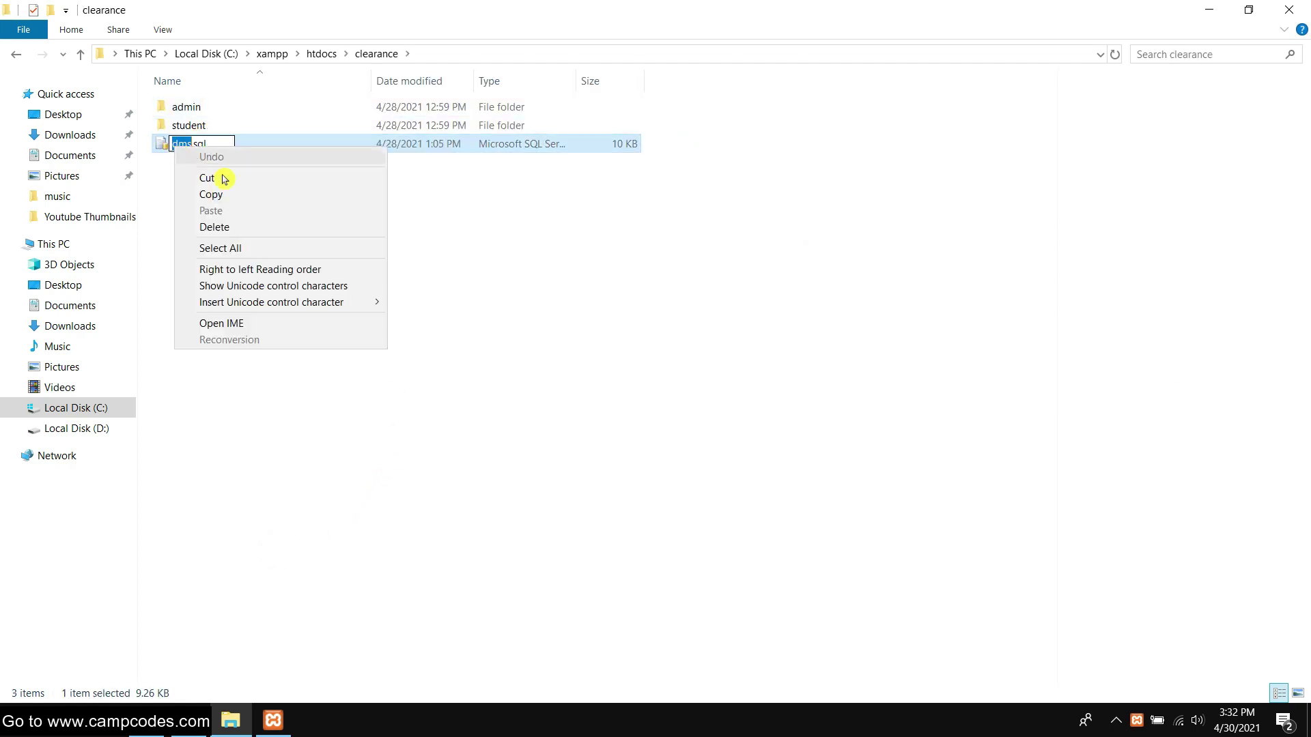
pyautogui.click(228, 193)
# Create a new database named dms in phpMyAdmin
pyautogui.click(150, 720)
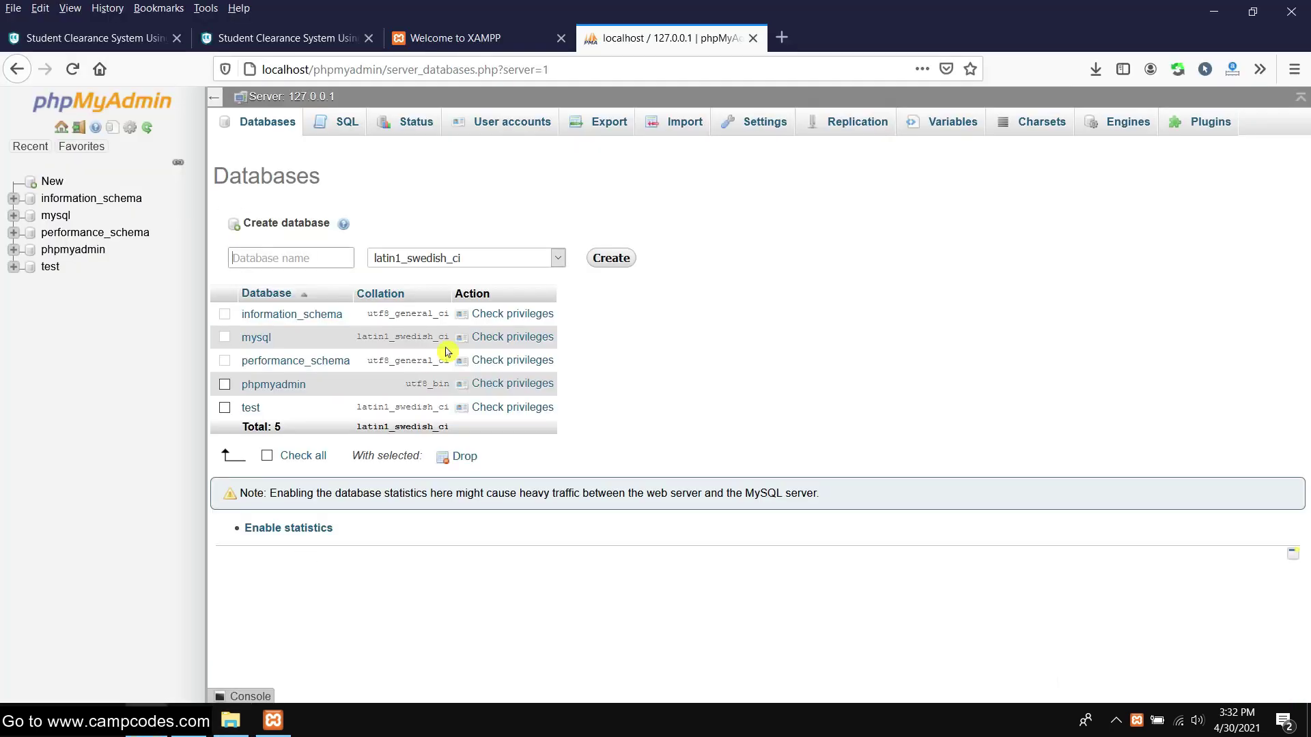
pyautogui.rightClick(280, 251)
pyautogui.click(342, 330)
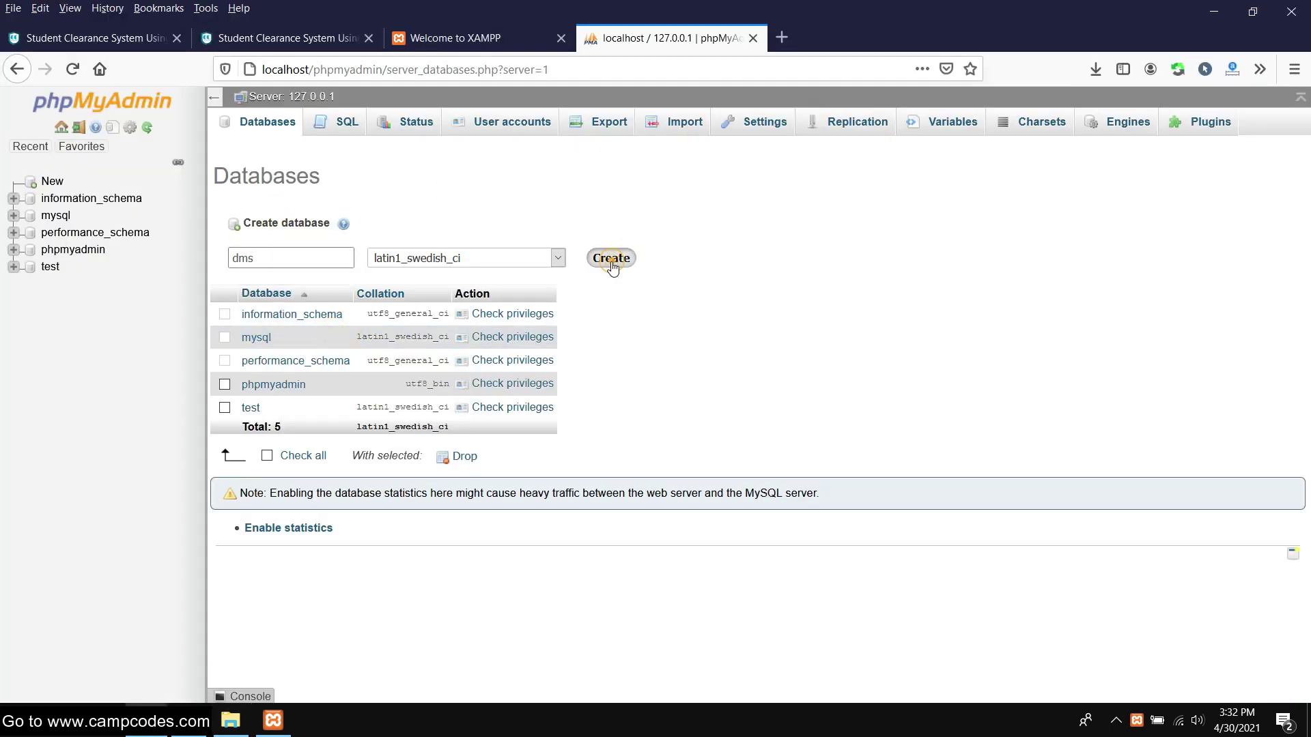
pyautogui.click(611, 259)
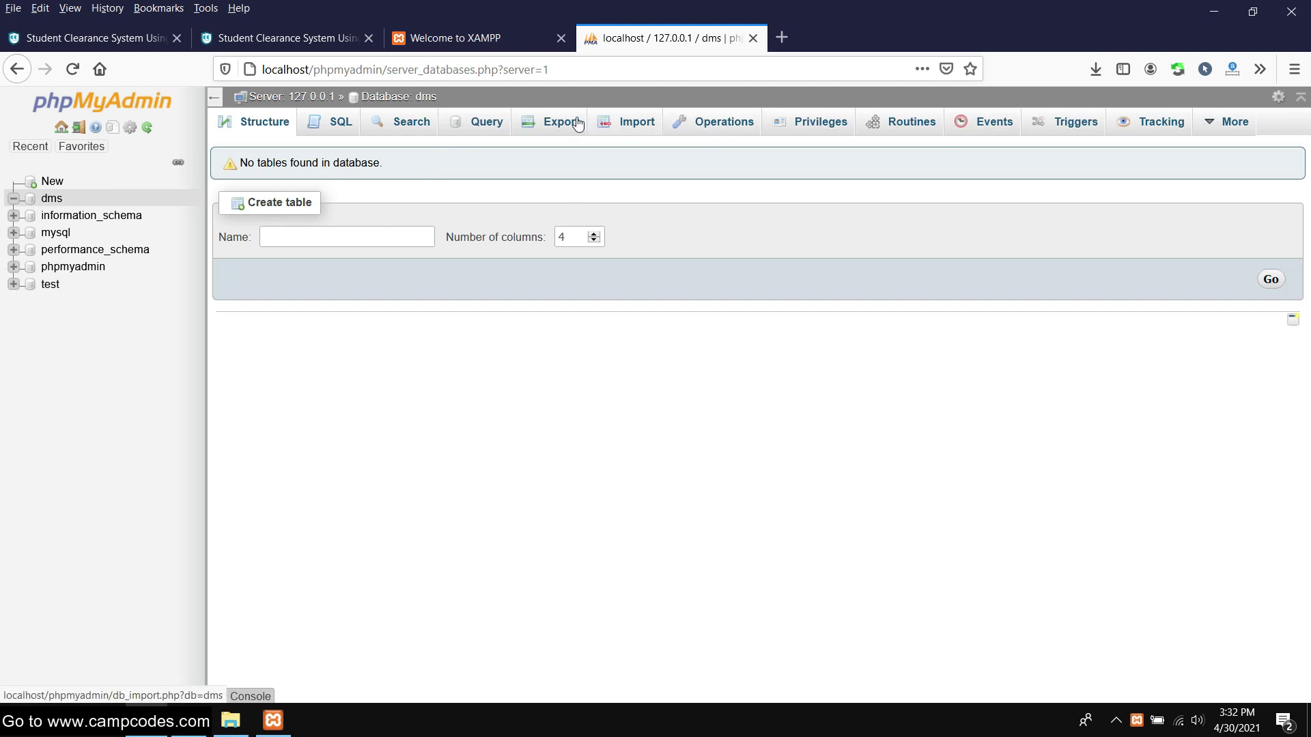
# Choose C:\xampp\htdocs\clearance\dms.sql as the import file for the dms database
pyautogui.click(632, 122)
pyautogui.scroll(-3, 382, 297)
pyautogui.scroll(3, 393, 301)
pyautogui.click(455, 292)
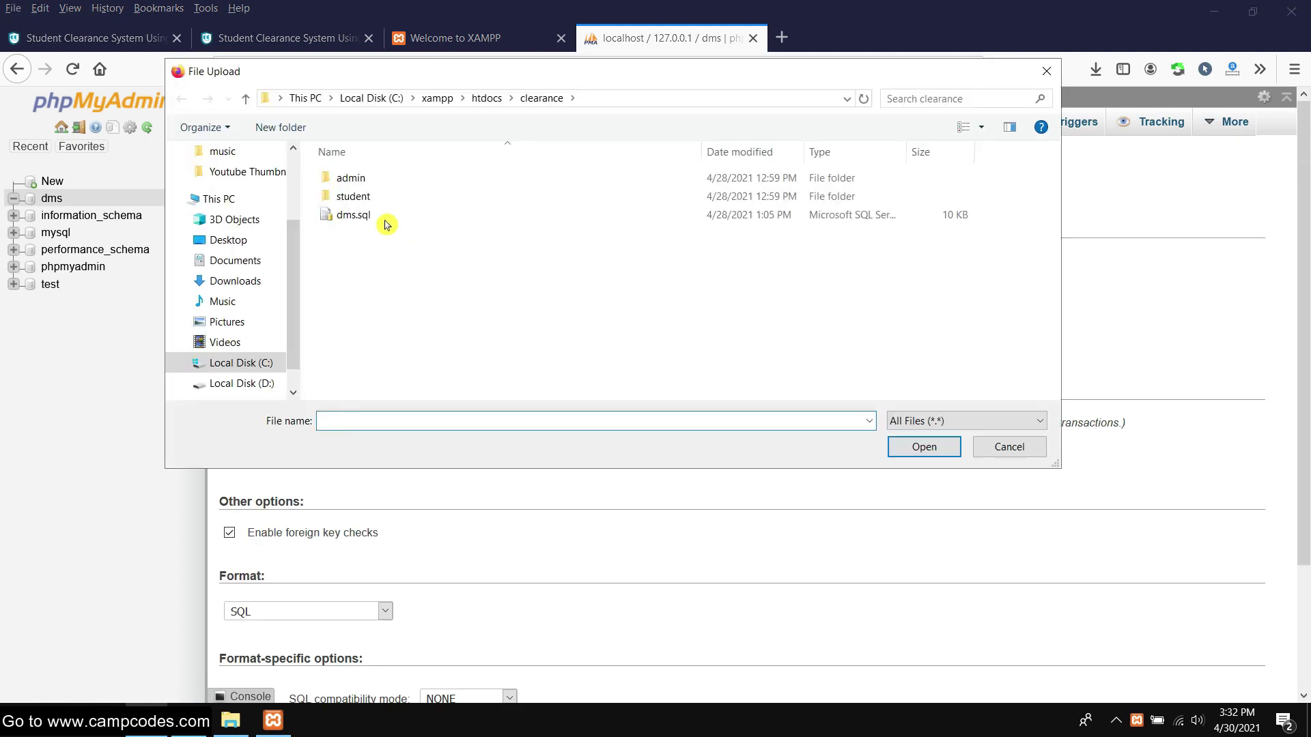
pyautogui.click(451, 99)
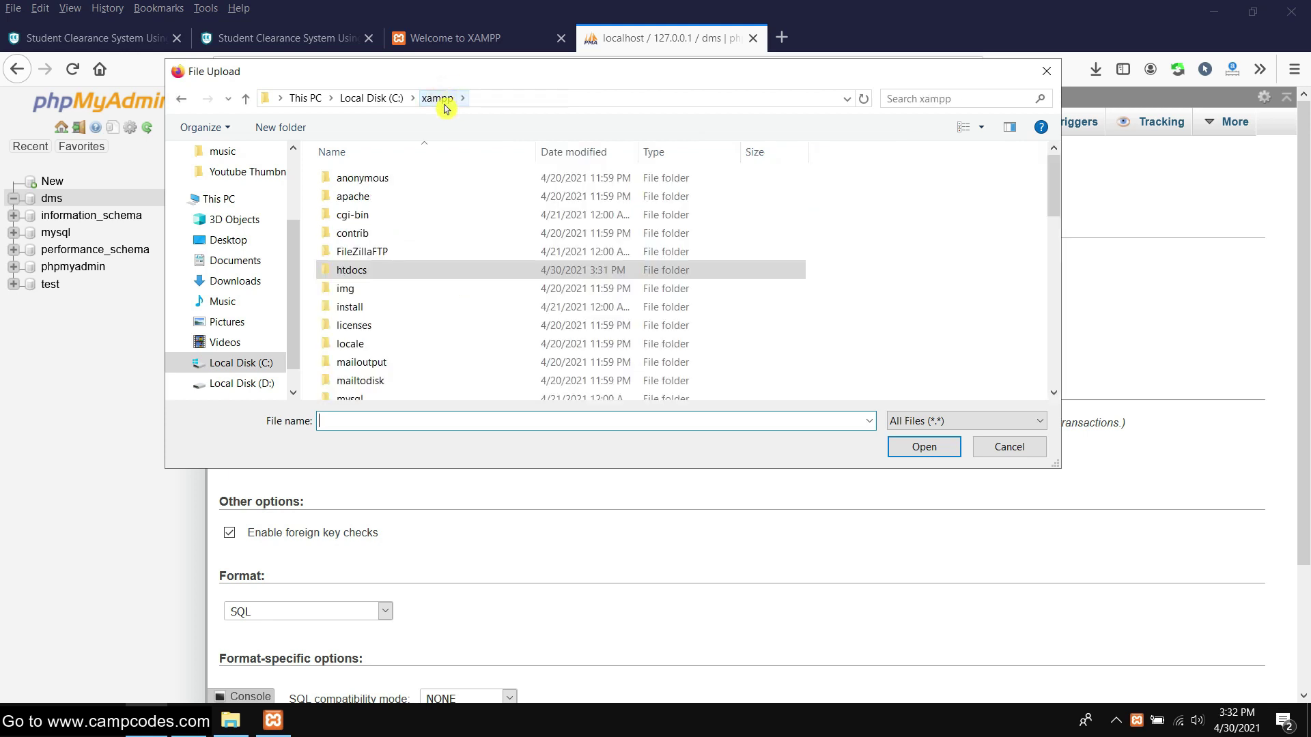
pyautogui.doubleClick(364, 273)
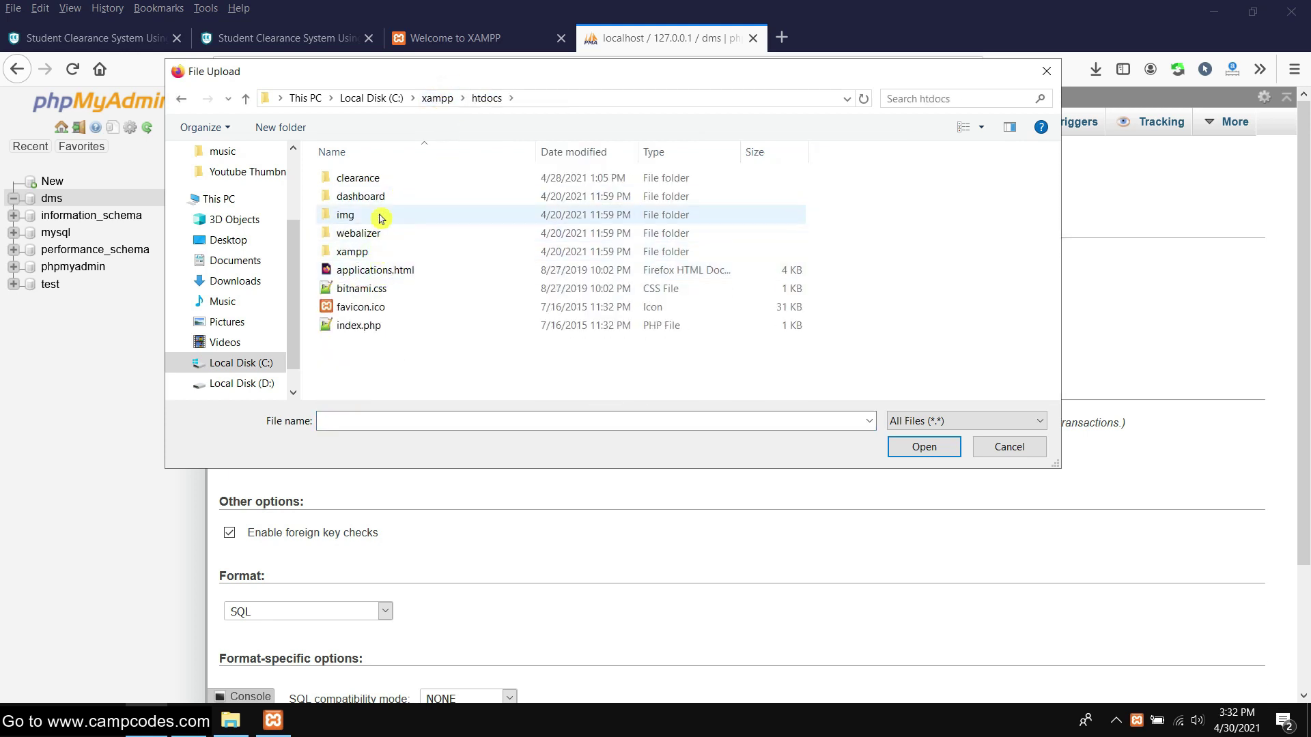
pyautogui.doubleClick(386, 182)
pyautogui.click(603, 108)
pyautogui.click(485, 270)
pyautogui.doubleClick(362, 216)
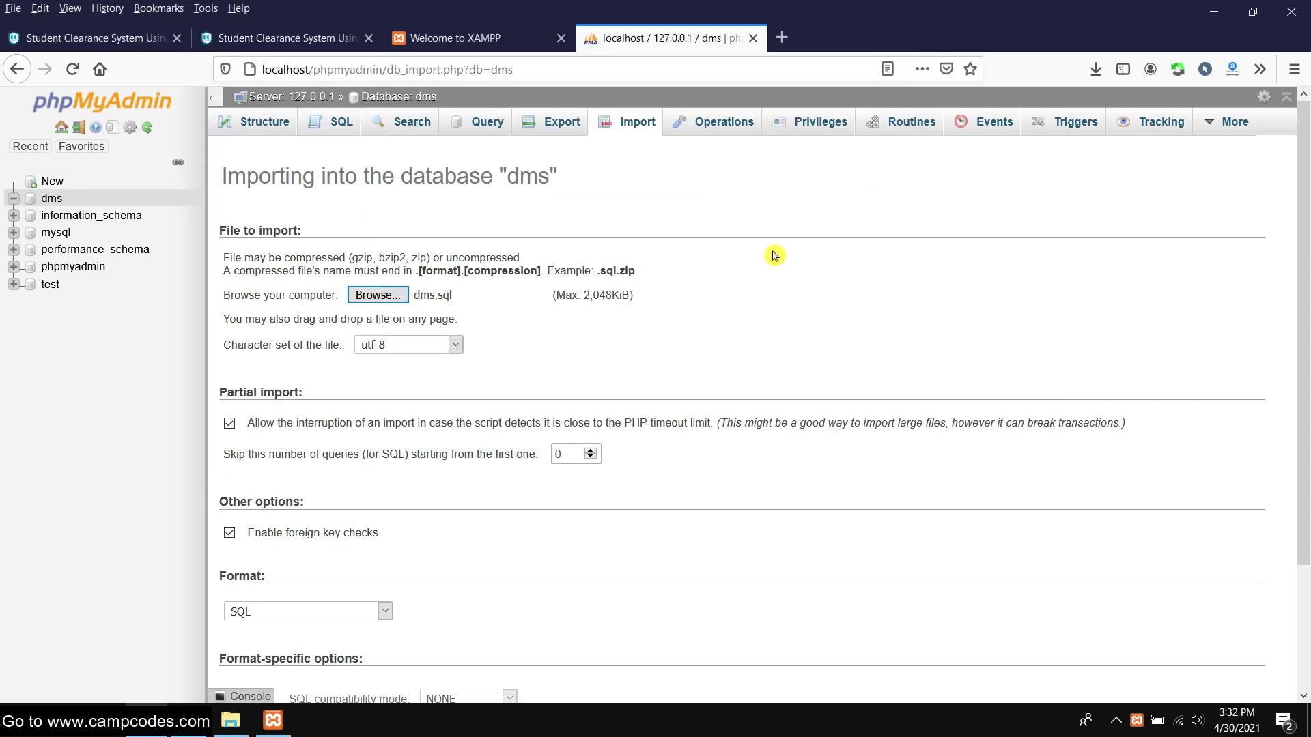
# Run the dms.sql import and check the resulting tables
pyautogui.scroll(-3, 778, 257)
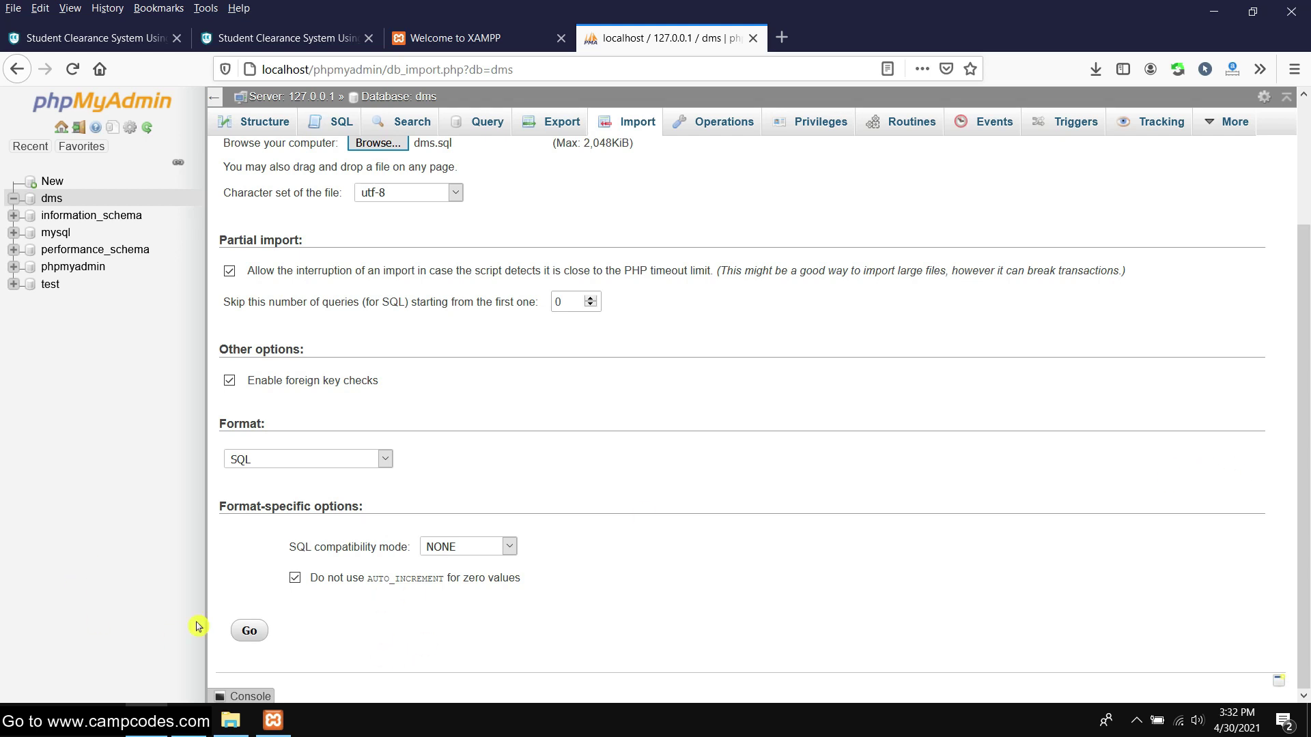
pyautogui.click(250, 631)
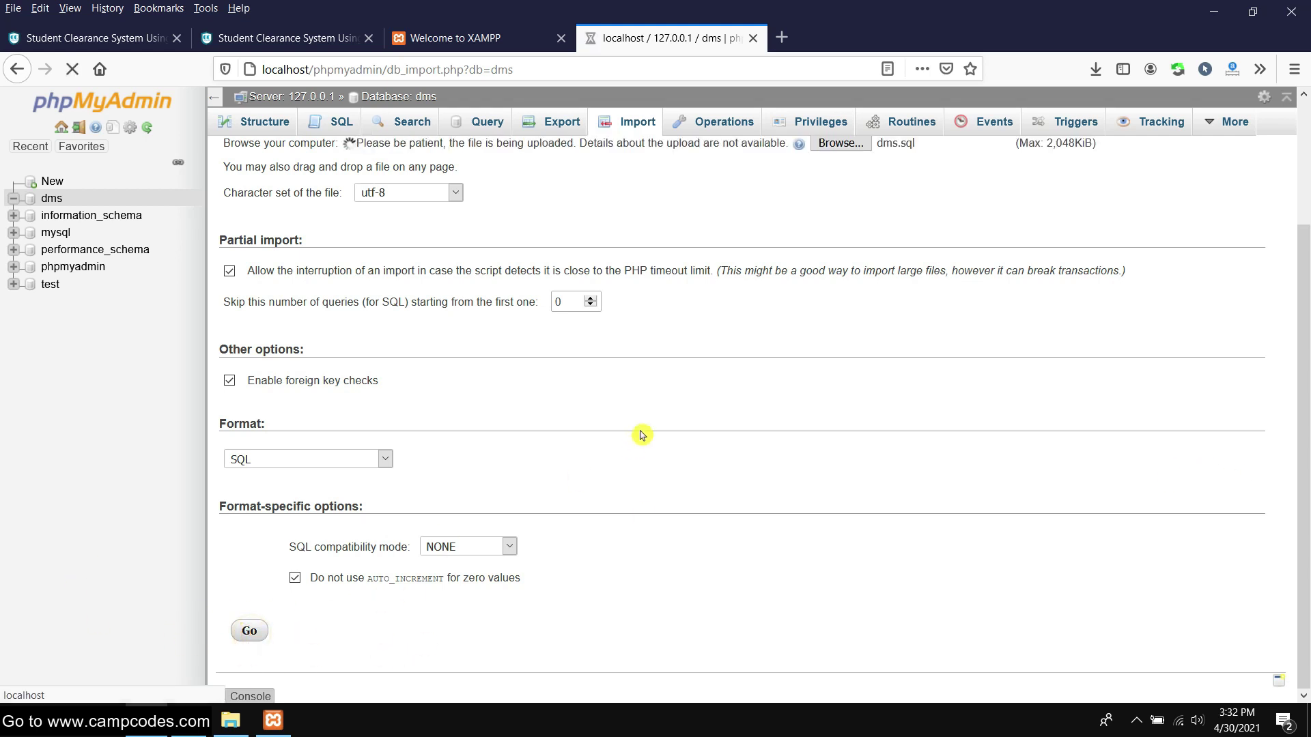
pyautogui.scroll(3, 635, 437)
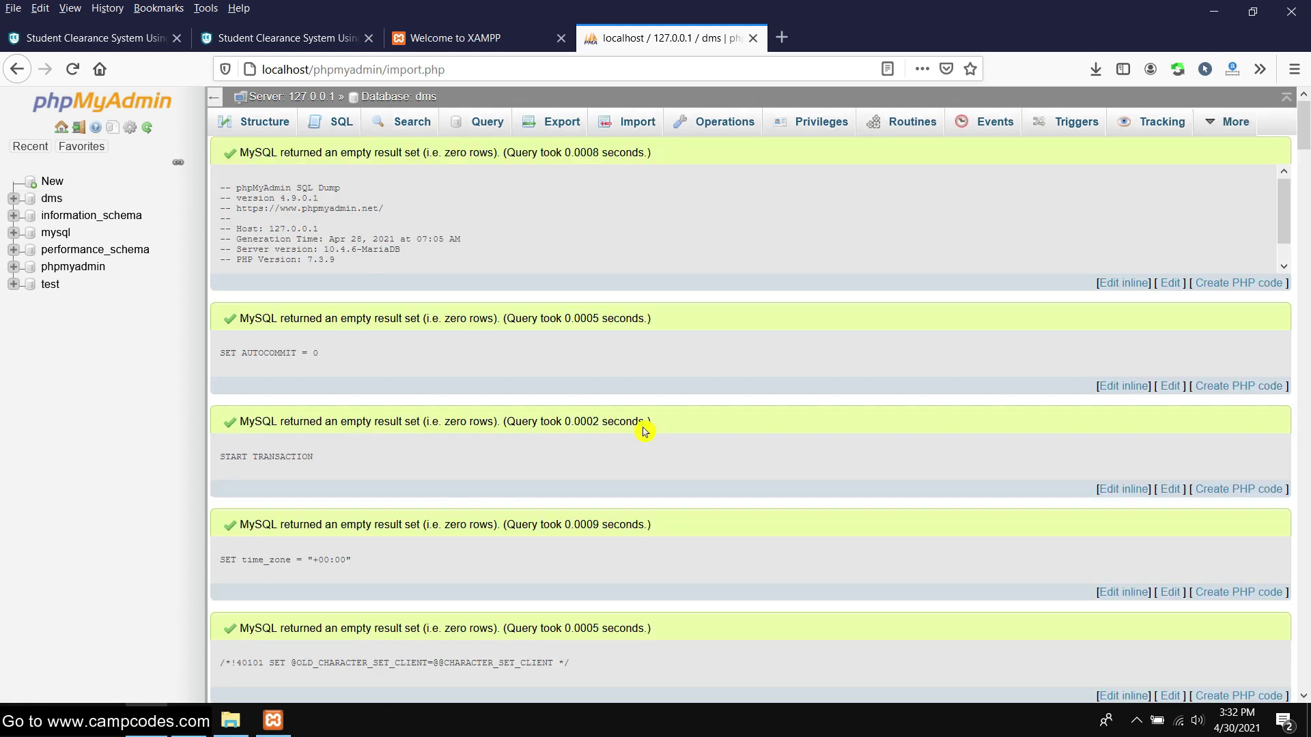
pyautogui.scroll(-5, 642, 430)
pyautogui.scroll(-5, 639, 432)
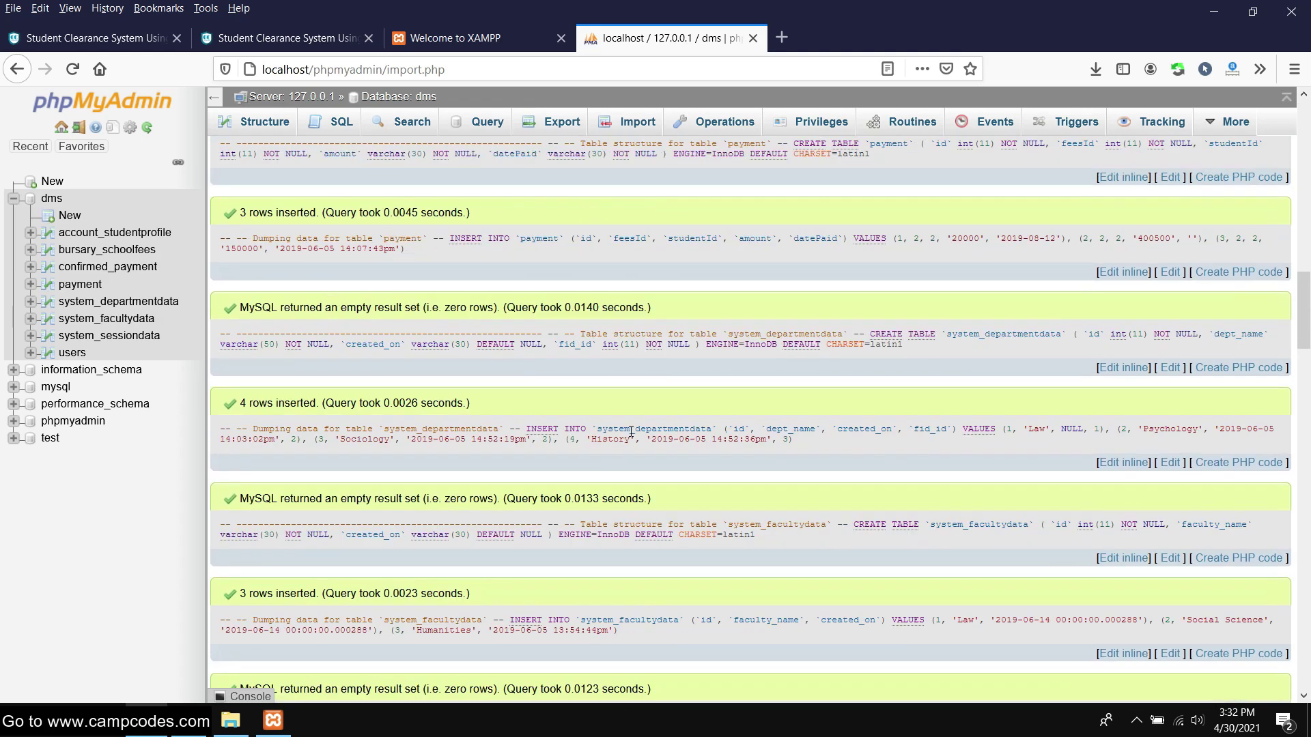
pyautogui.scroll(5, 612, 392)
# Point Firefox at localhost/clearance and open the admin login page
pyautogui.click(465, 37)
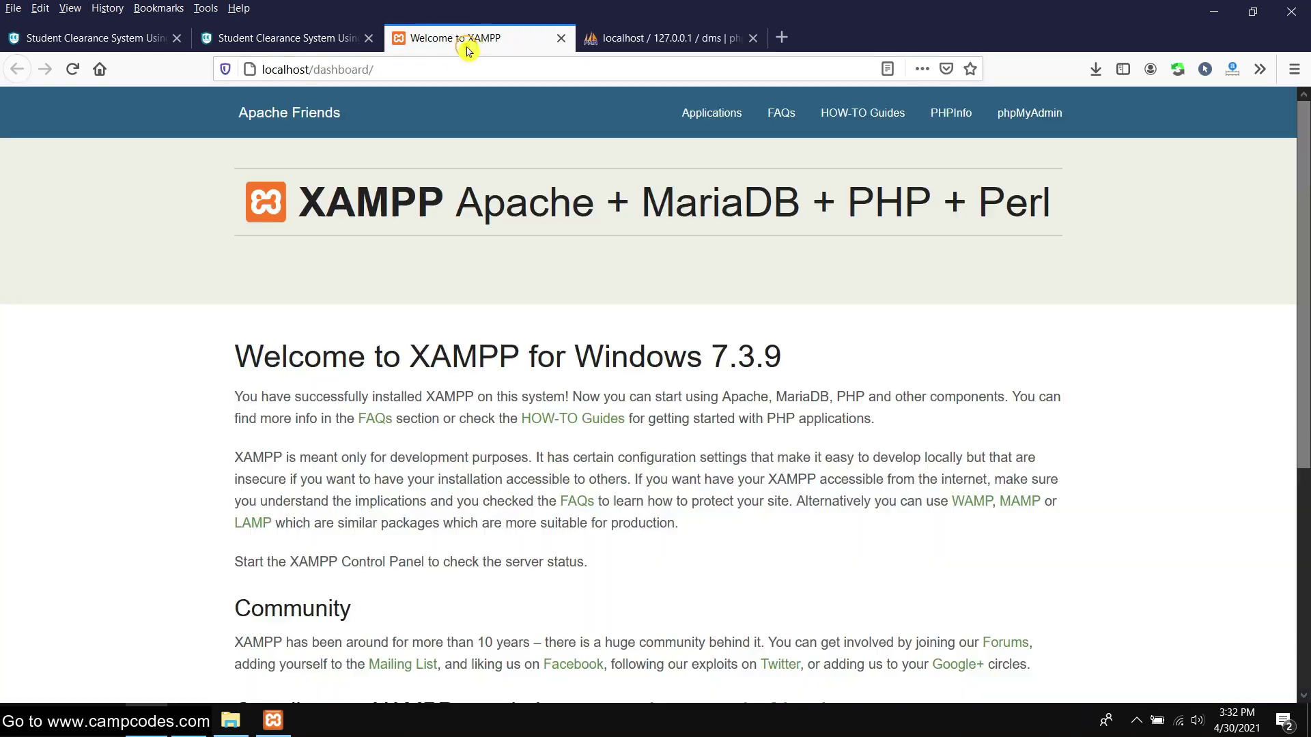
pyautogui.moveTo(424, 69); pyautogui.dragTo(314, 69)
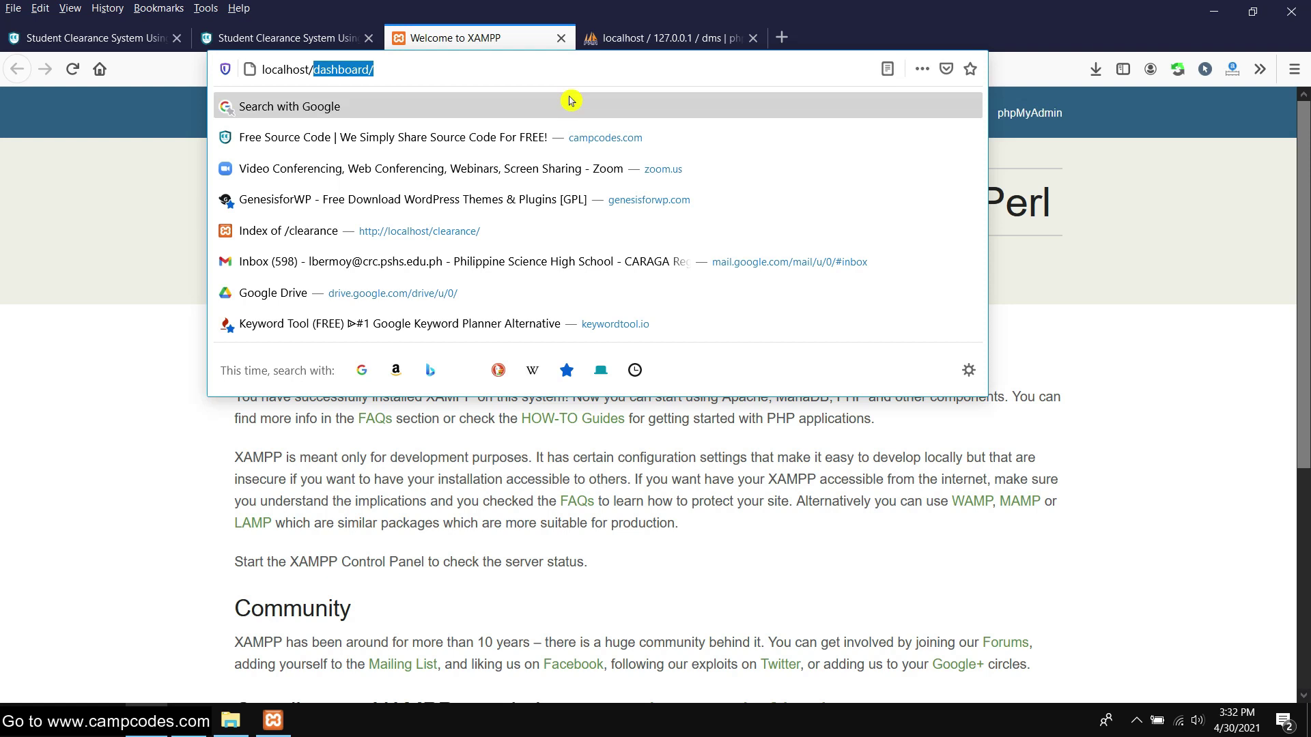
pyautogui.write('z')
pyautogui.press('BackSpace')
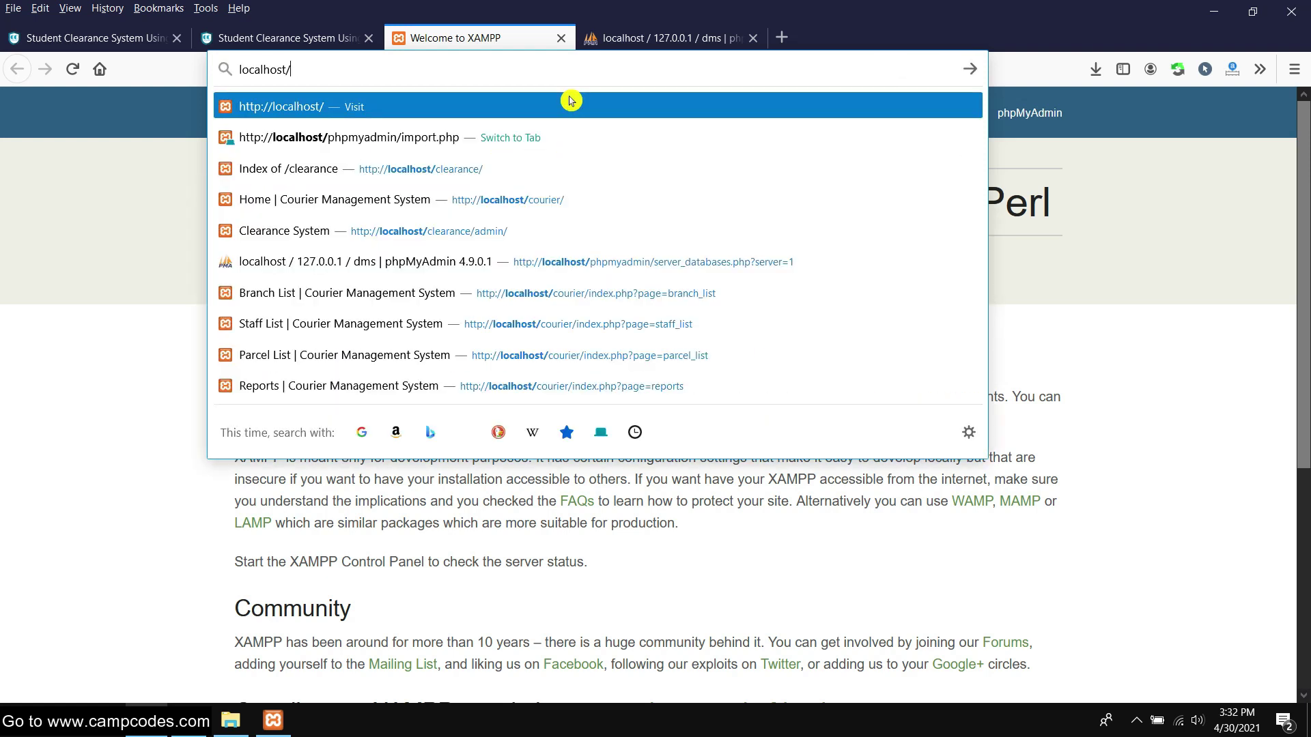
pyautogui.write('xam')
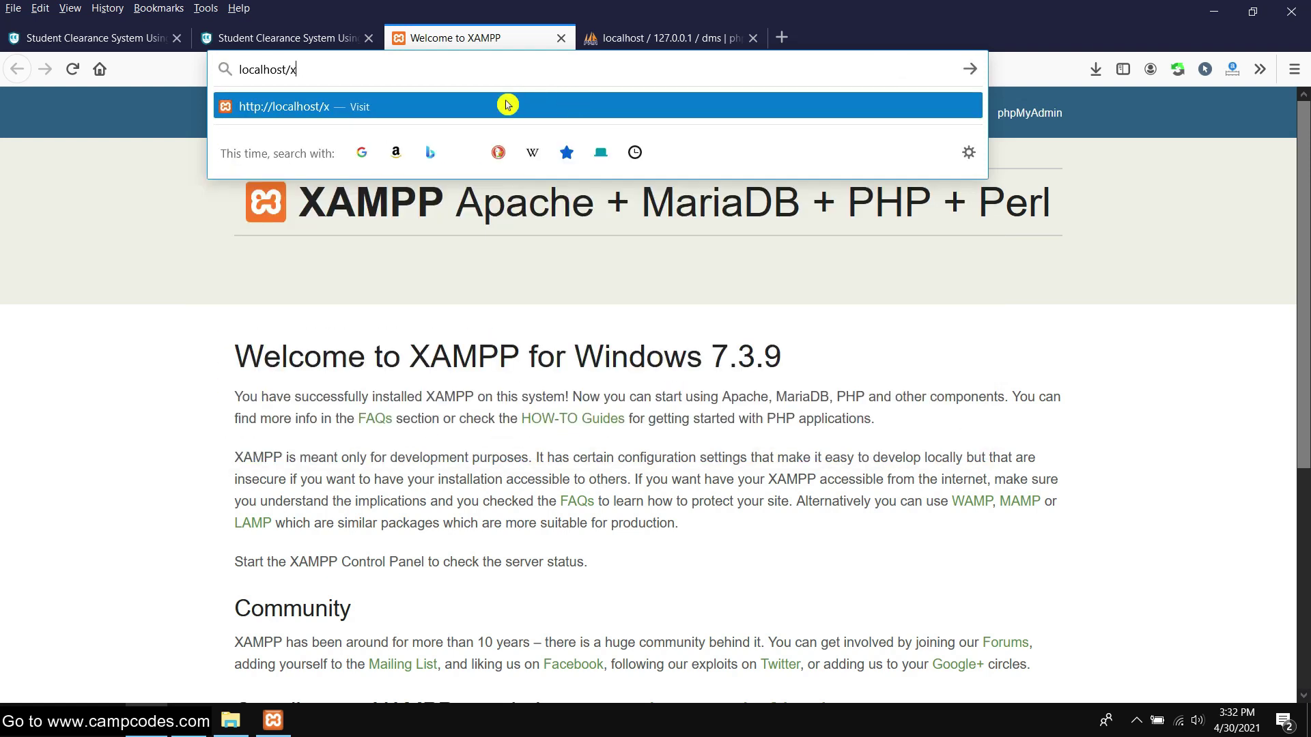
pyautogui.press('BackSpace')
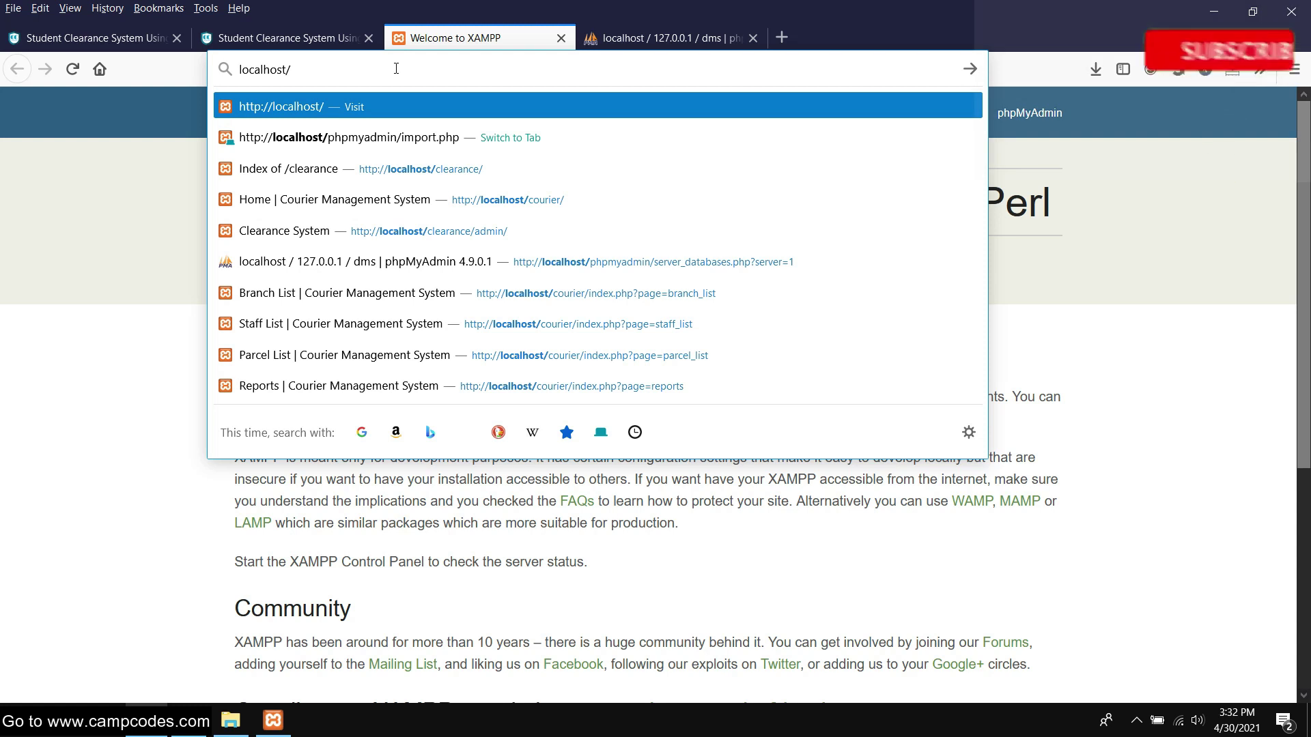
pyautogui.write('cl')
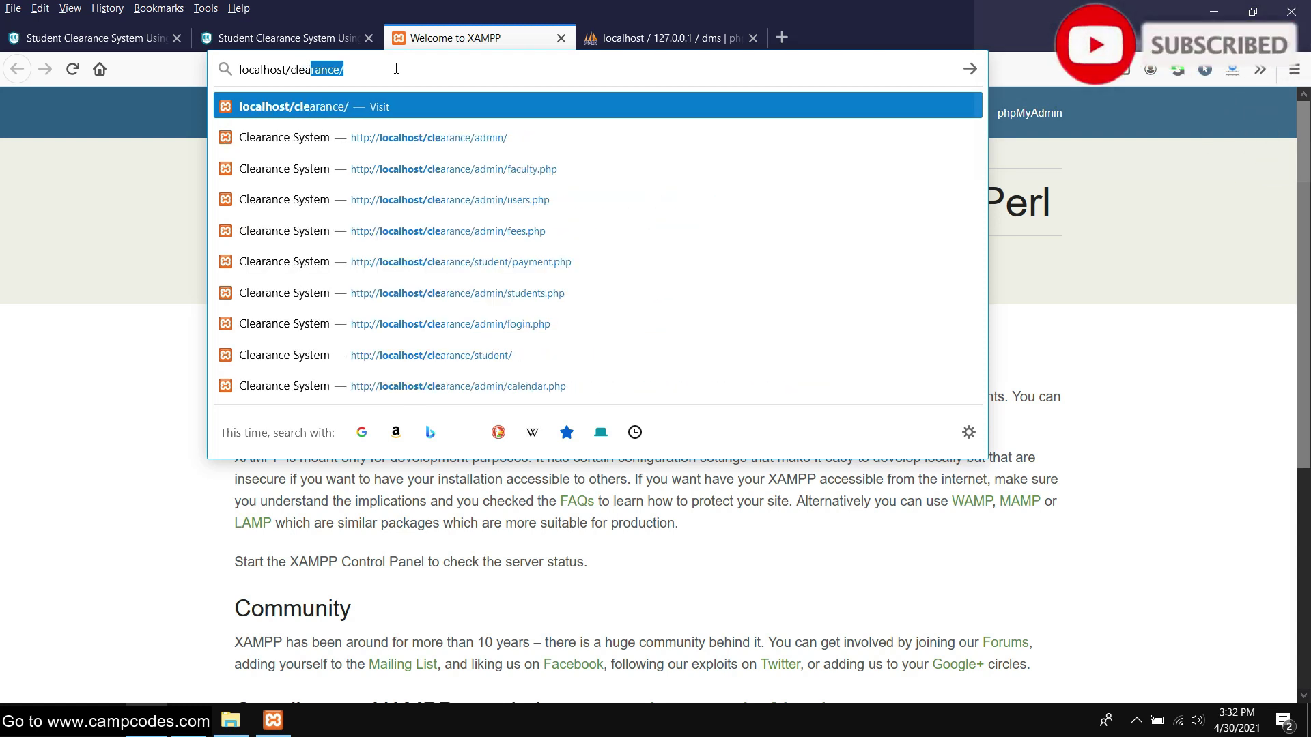
pyautogui.write('ea')
pyautogui.press('Return')
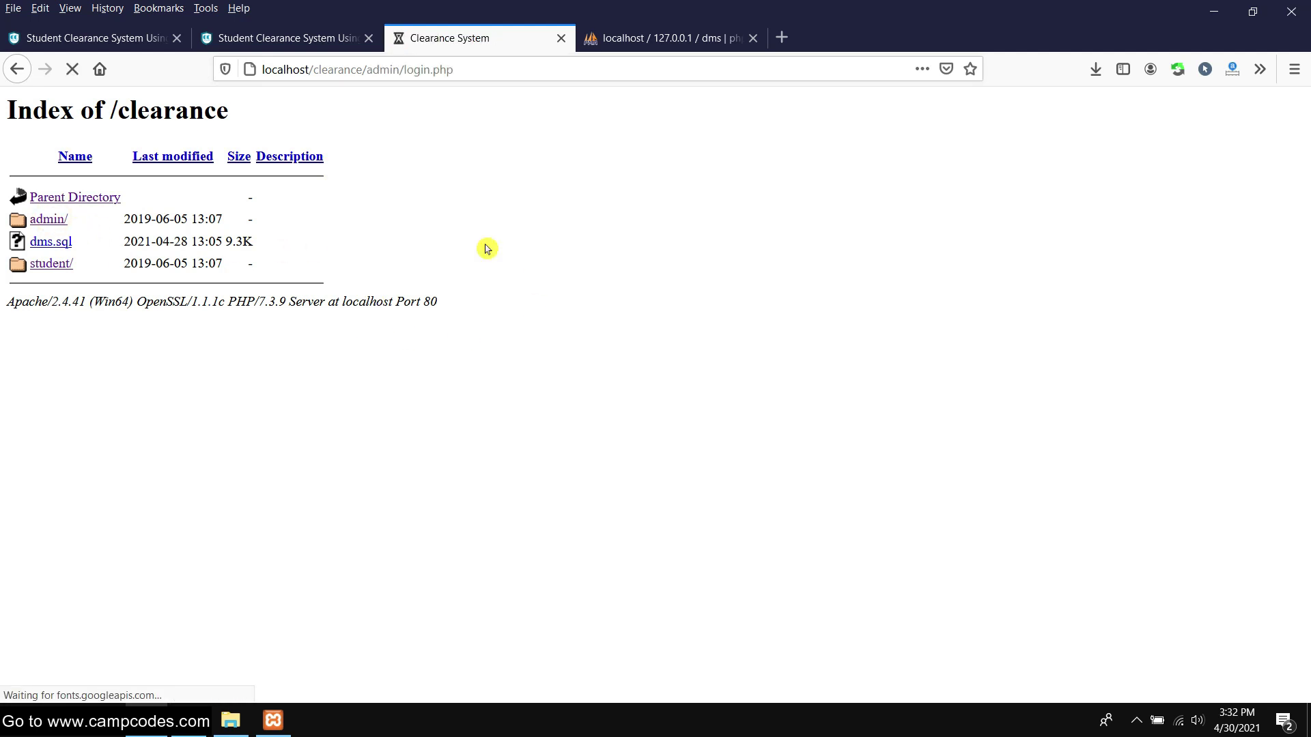
pyautogui.click(384, 274)
# Launch Chrome via Run, open localhost/clearance/student/login.php, then return to Firefox
pyautogui.press('super+r')
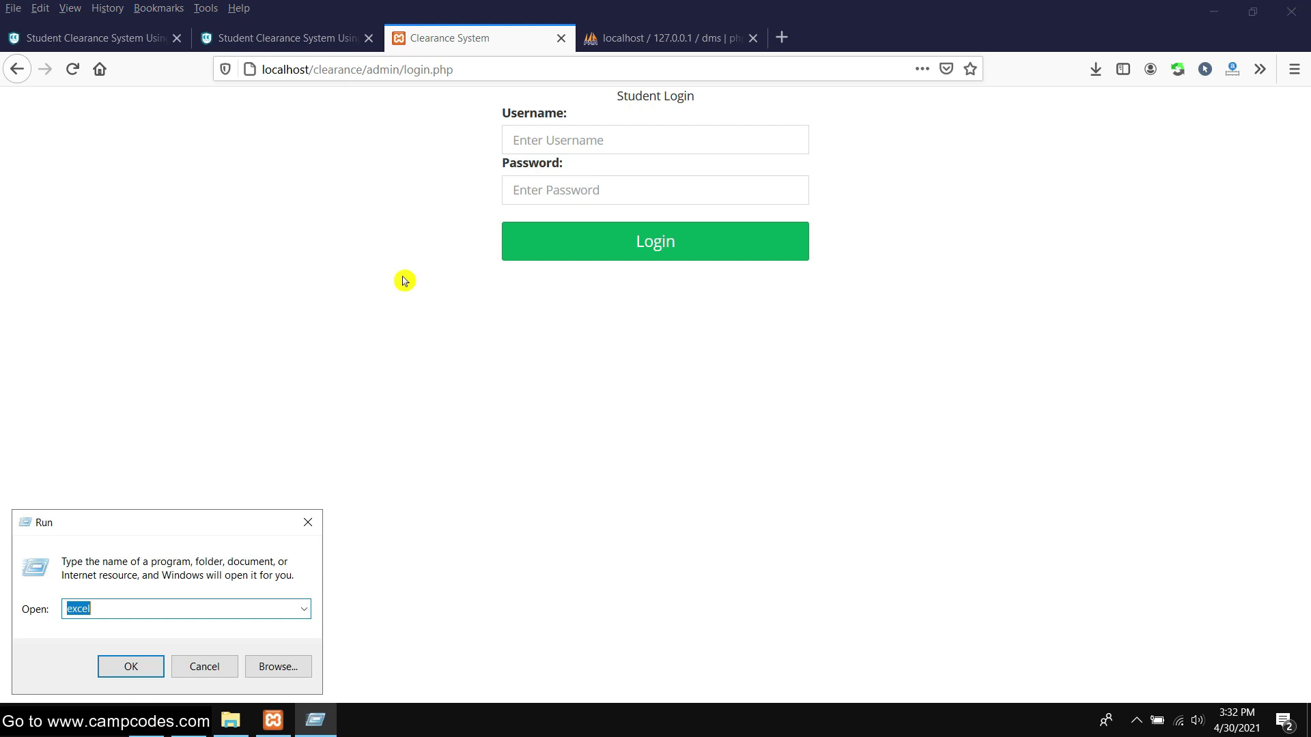
pyautogui.write('chrome')
pyautogui.press('Return')
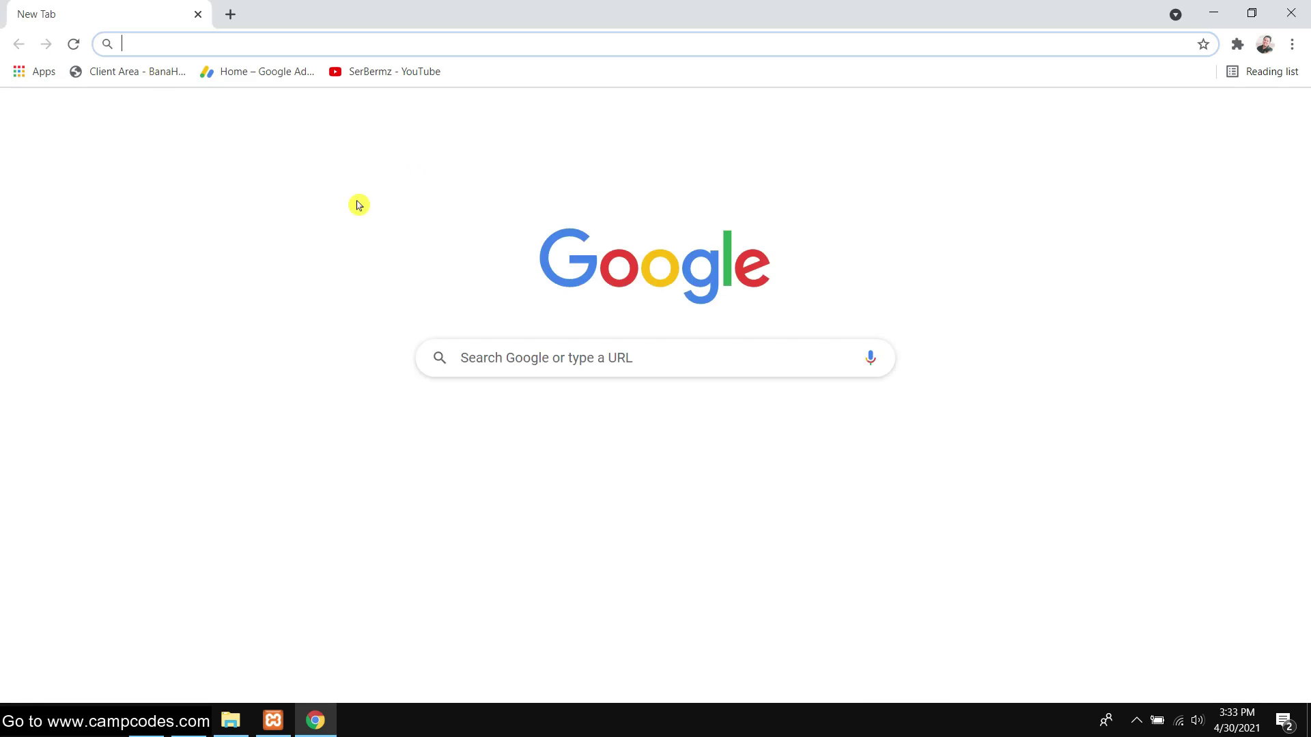
pyautogui.write('localh')
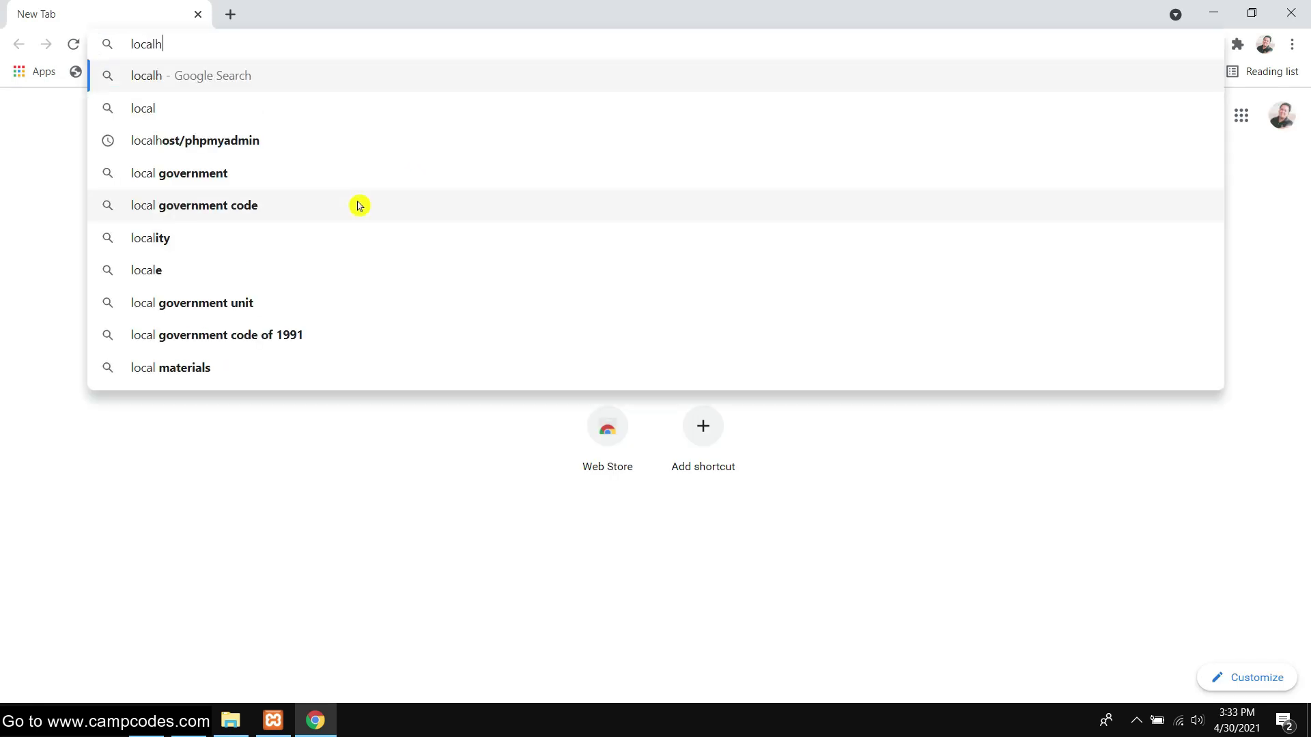
pyautogui.write('ost/clearance')
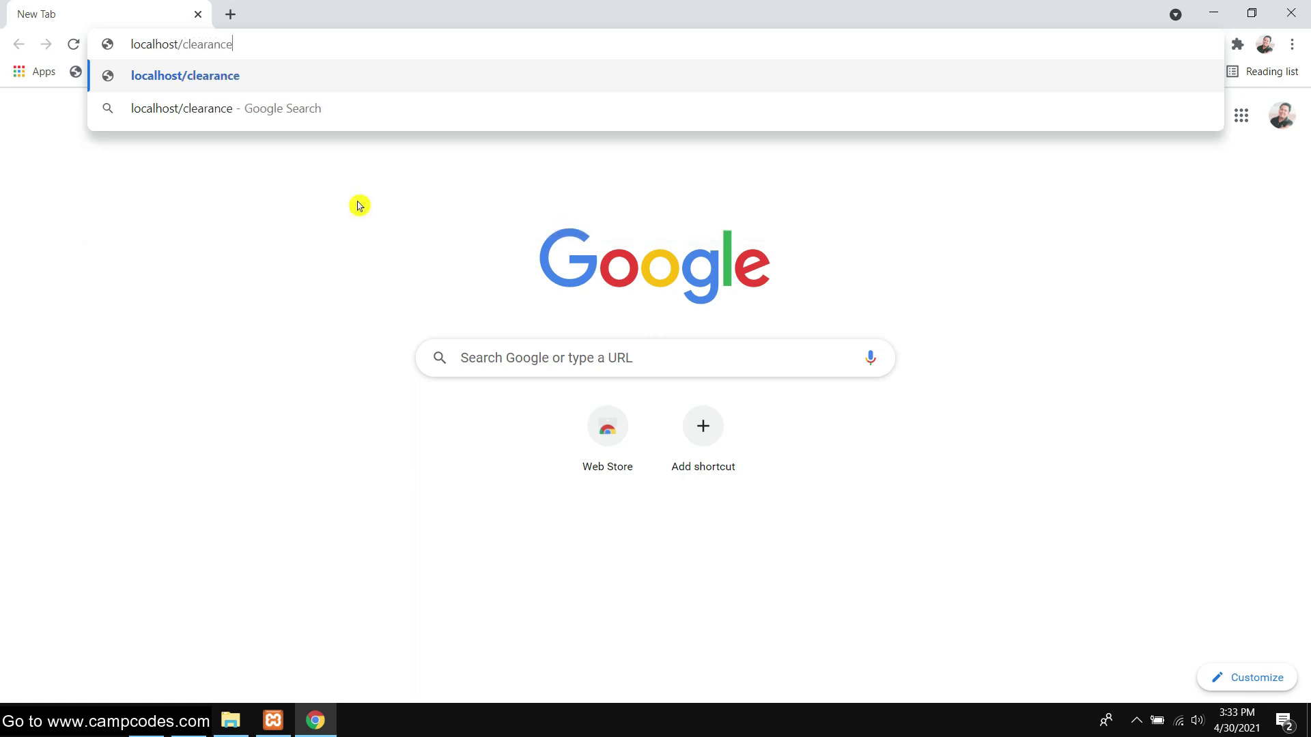
pyautogui.press('Return')
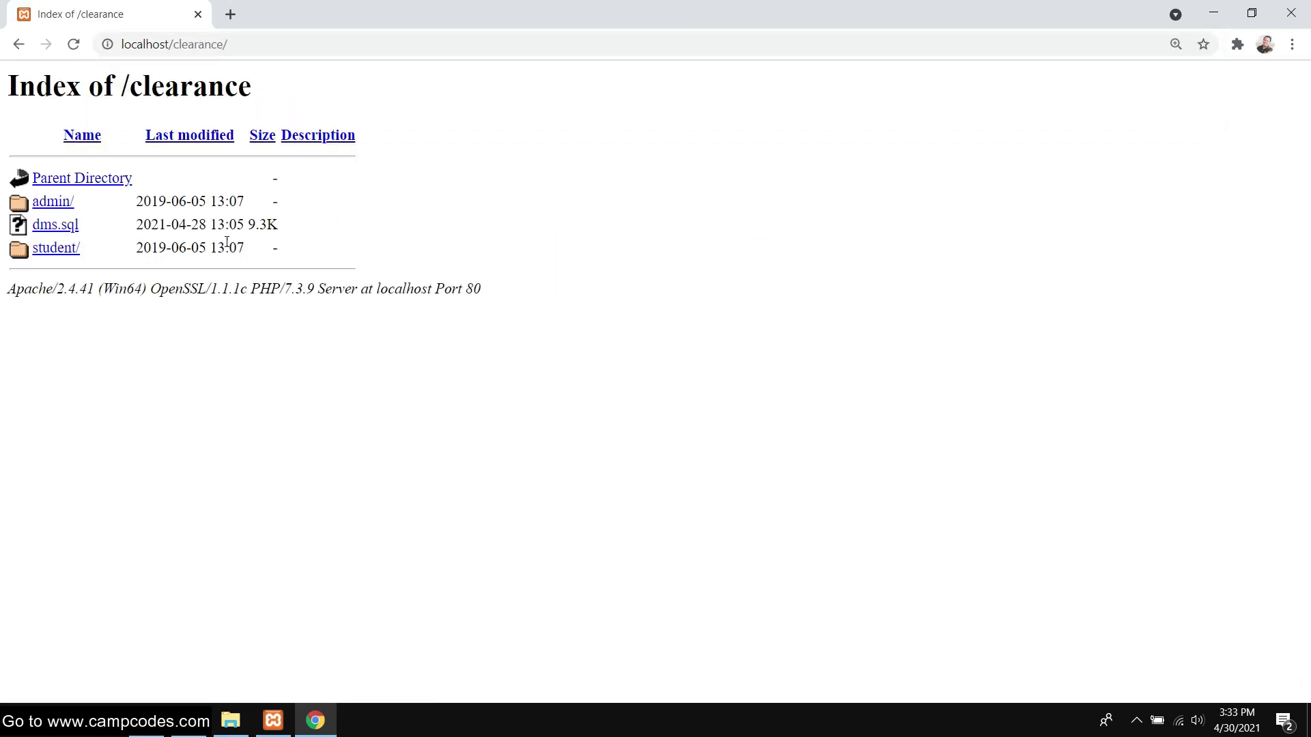
pyautogui.click(68, 254)
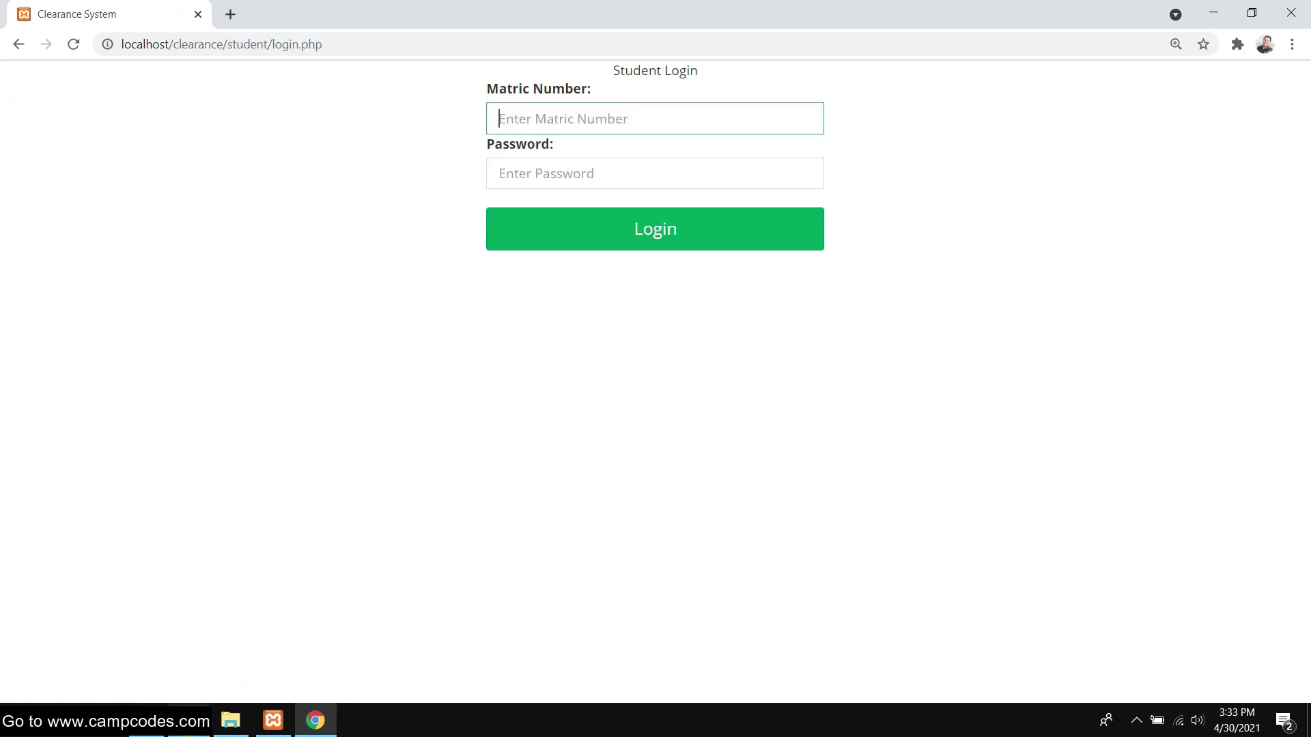
pyautogui.click(146, 720)
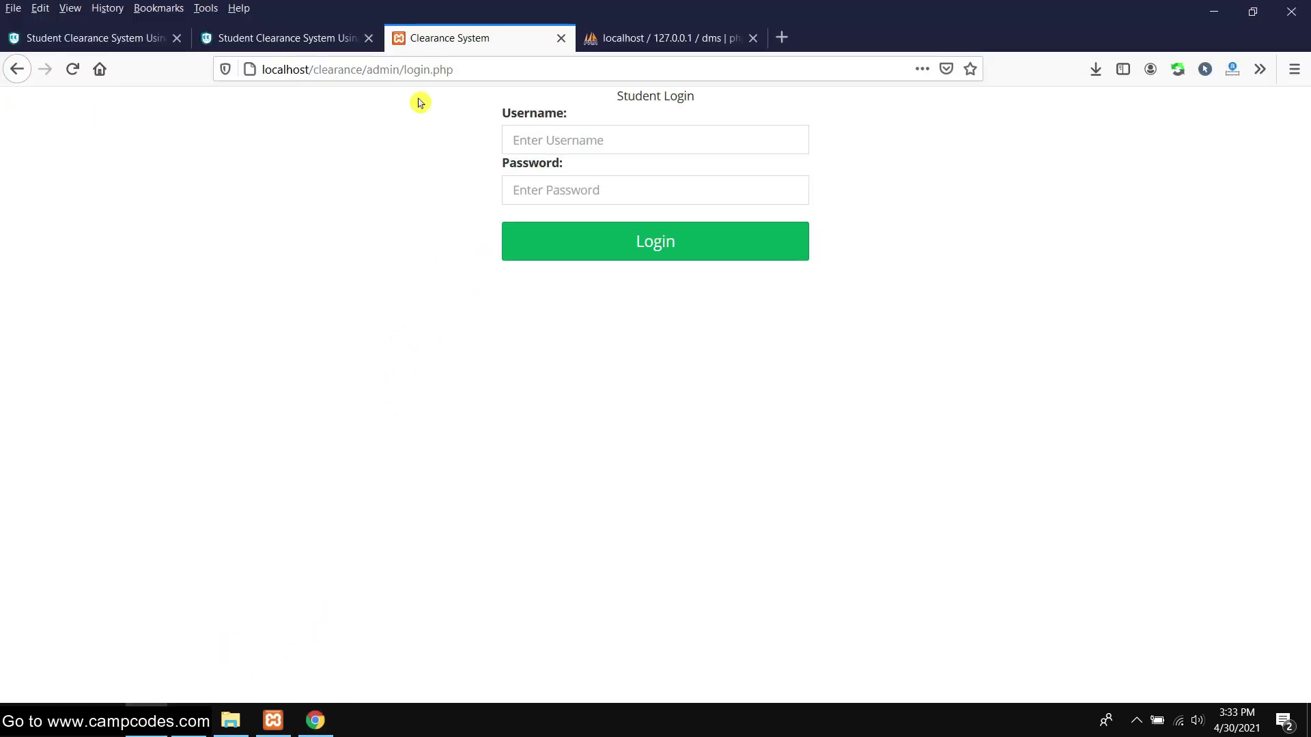
# Copy the demo admin username from the CampCodes project page
pyautogui.click(273, 41)
pyautogui.scroll(-10, 211, 345)
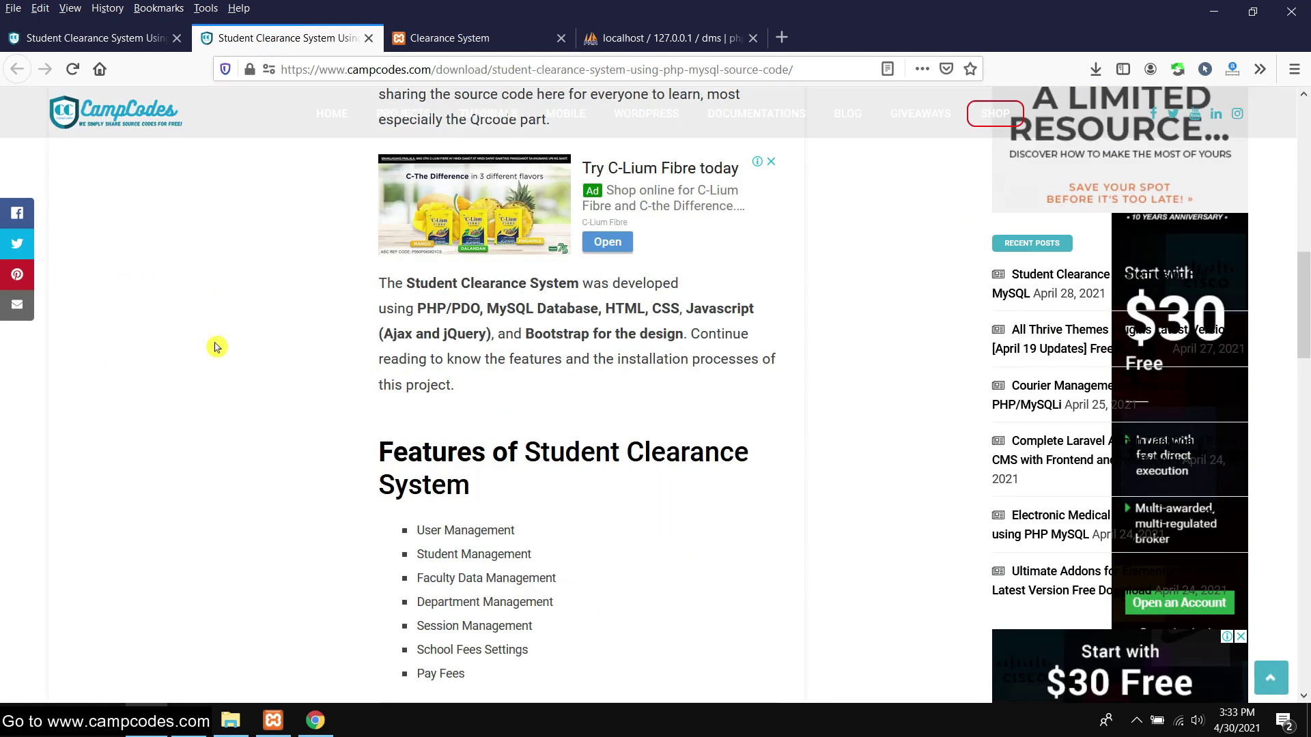
pyautogui.click(97, 37)
pyautogui.scroll(3, 196, 269)
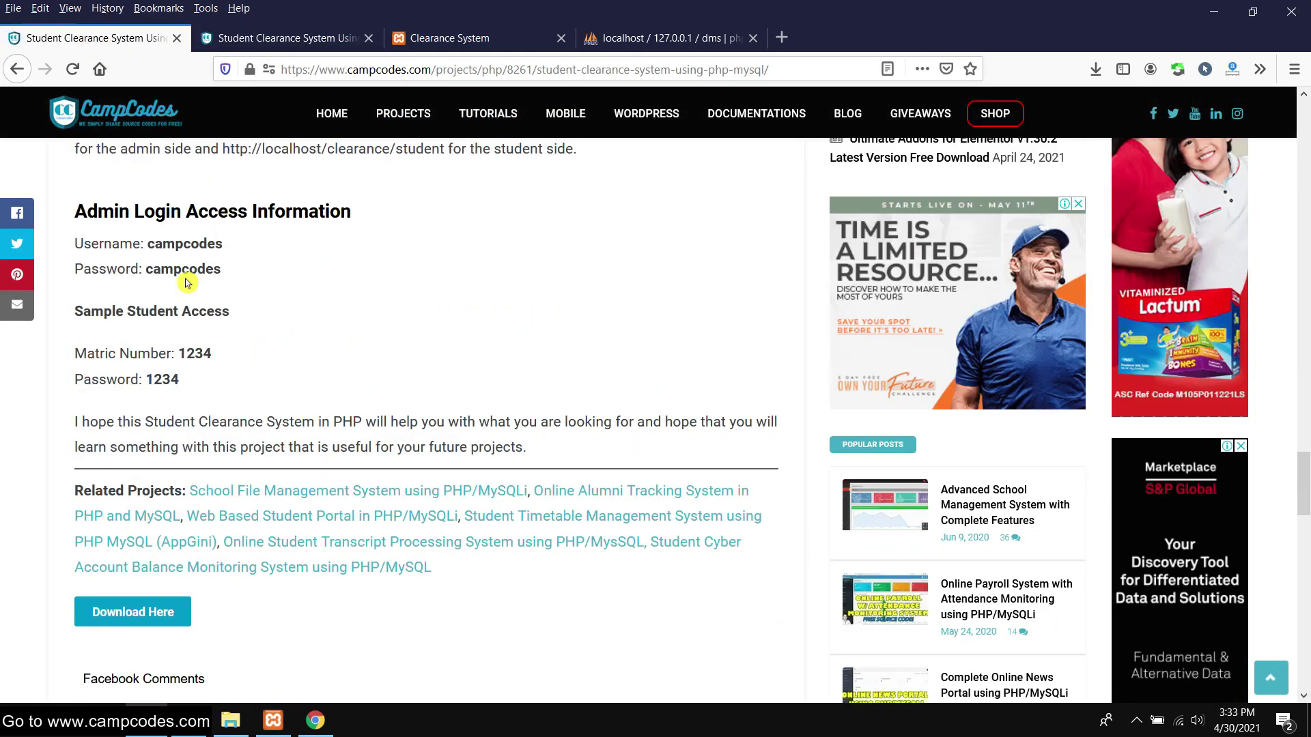
pyautogui.click(222, 351)
pyautogui.moveTo(248, 243); pyautogui.dragTo(147, 258)
pyautogui.rightClick(194, 247)
pyautogui.click(258, 257)
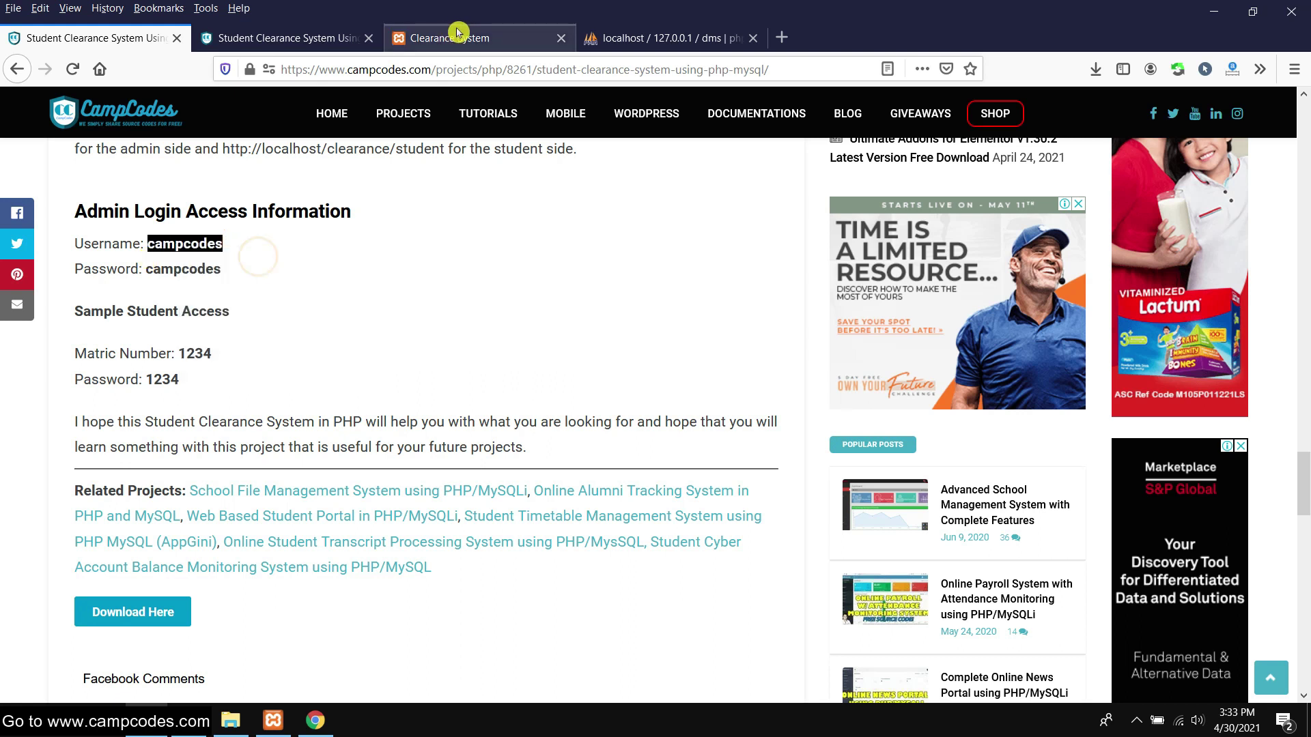
# Log in as admin with the pasted username and saved password
pyautogui.click(452, 36)
pyautogui.rightClick(572, 151)
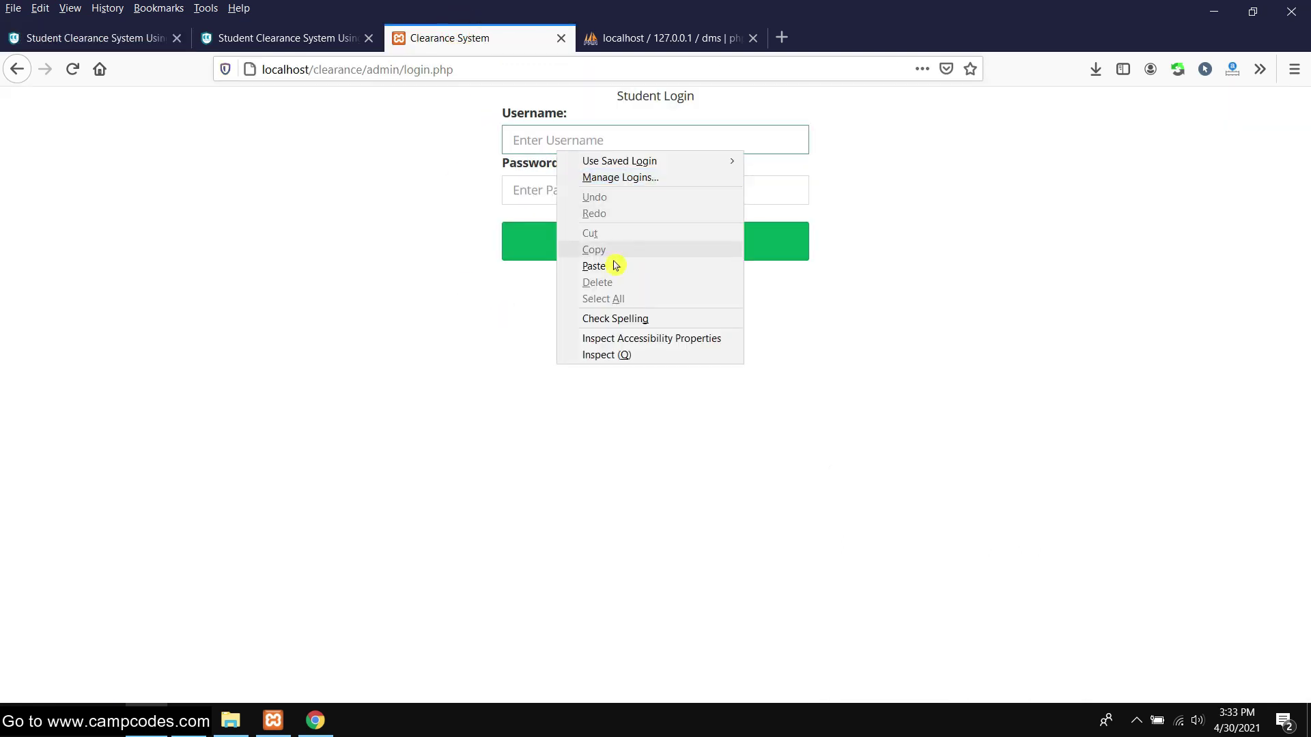
pyautogui.click(618, 260)
pyautogui.click(554, 180)
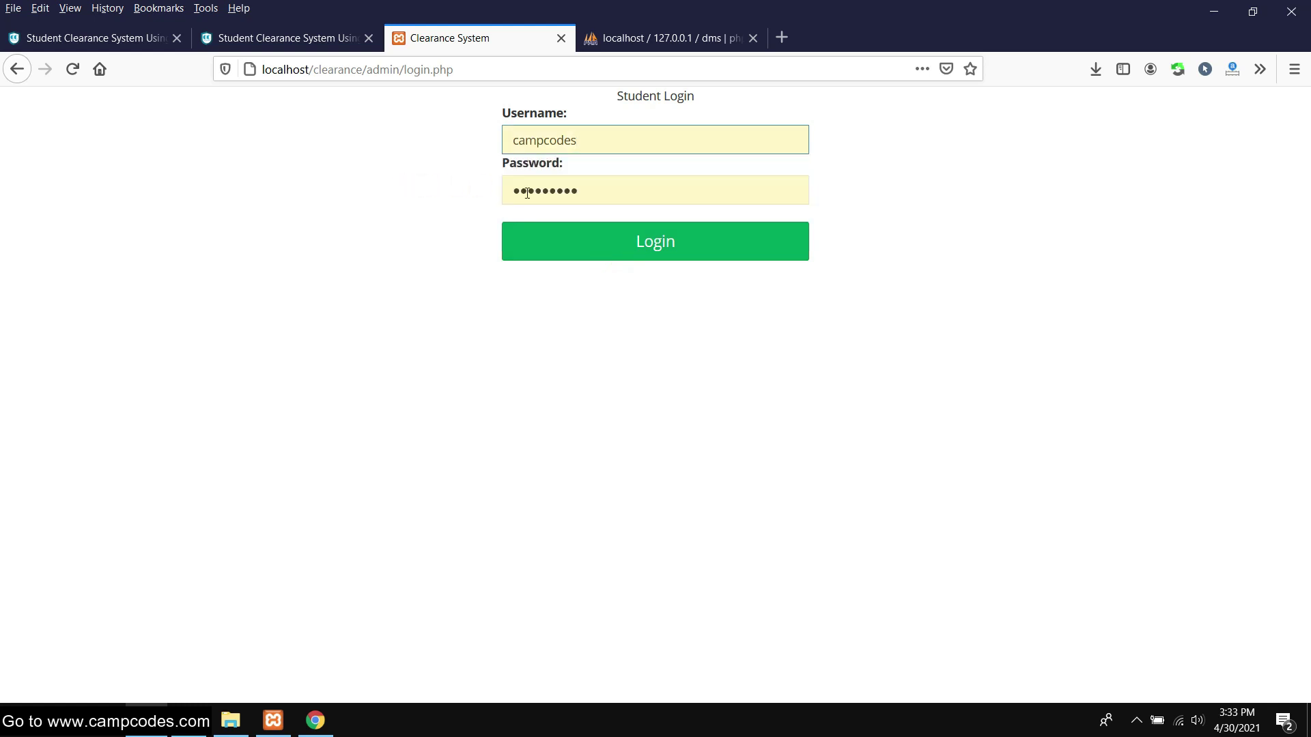
pyautogui.click(658, 245)
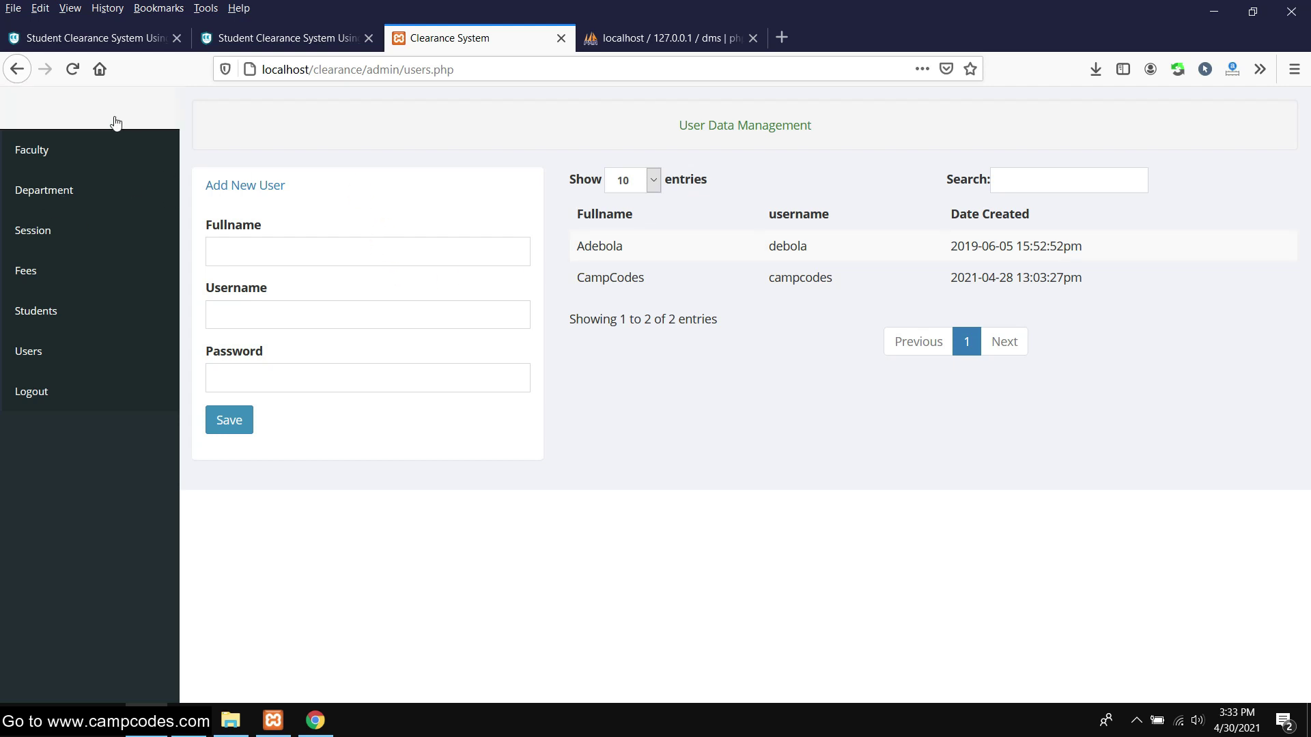
# Save a new faculty named Information Technology on the Faculty page
pyautogui.click(34, 152)
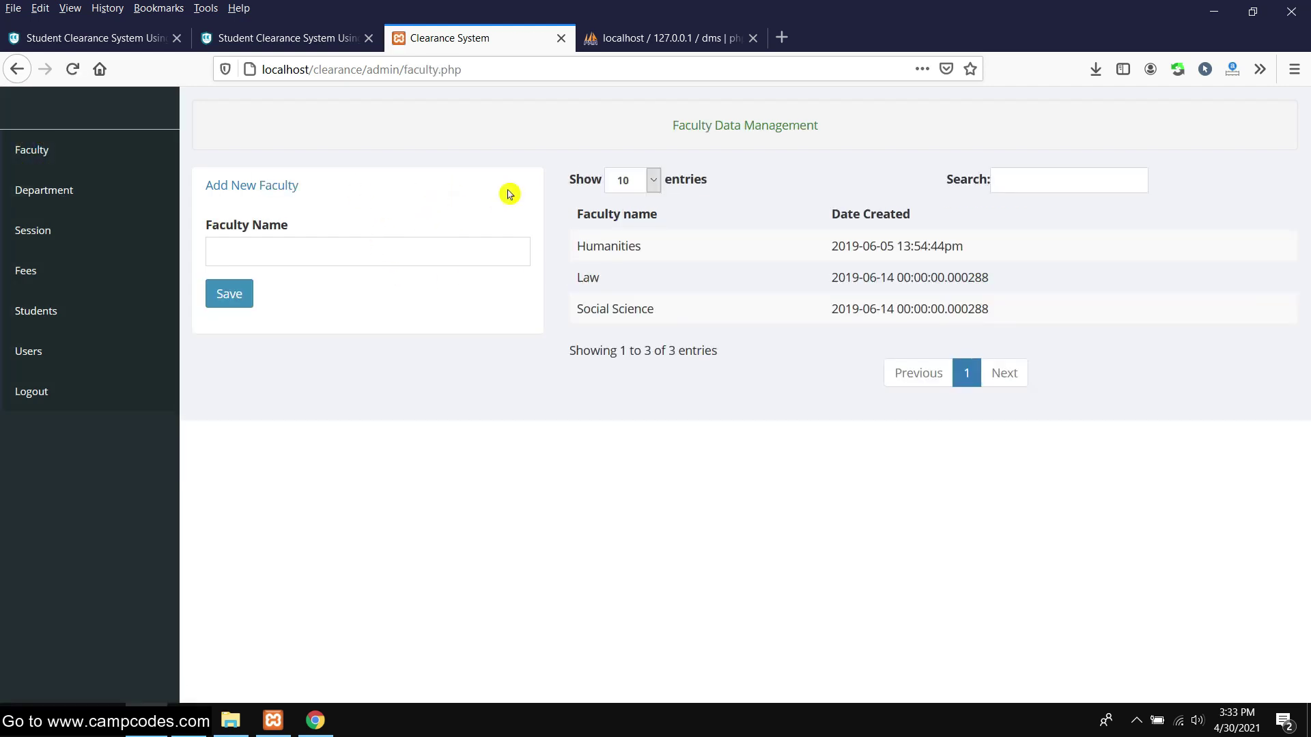
pyautogui.click(281, 252)
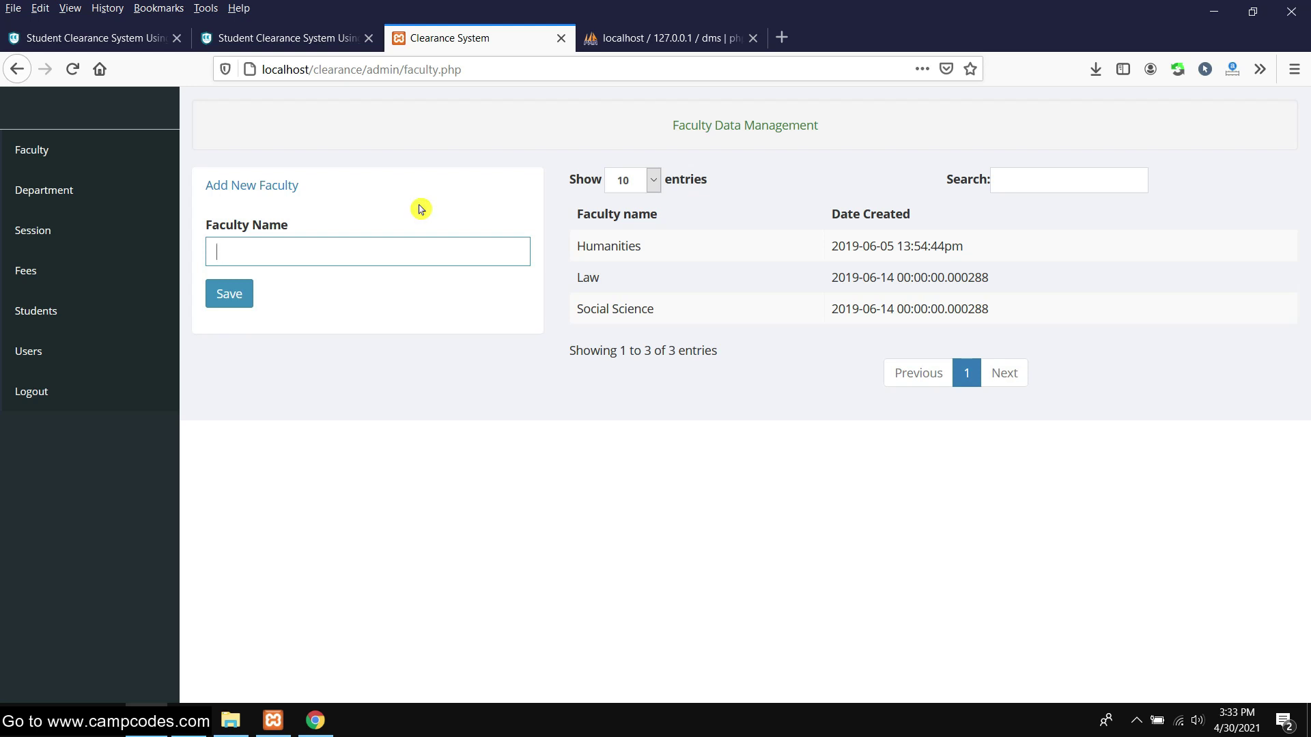
pyautogui.write('ion Tec')
pyautogui.click(1161, 669)
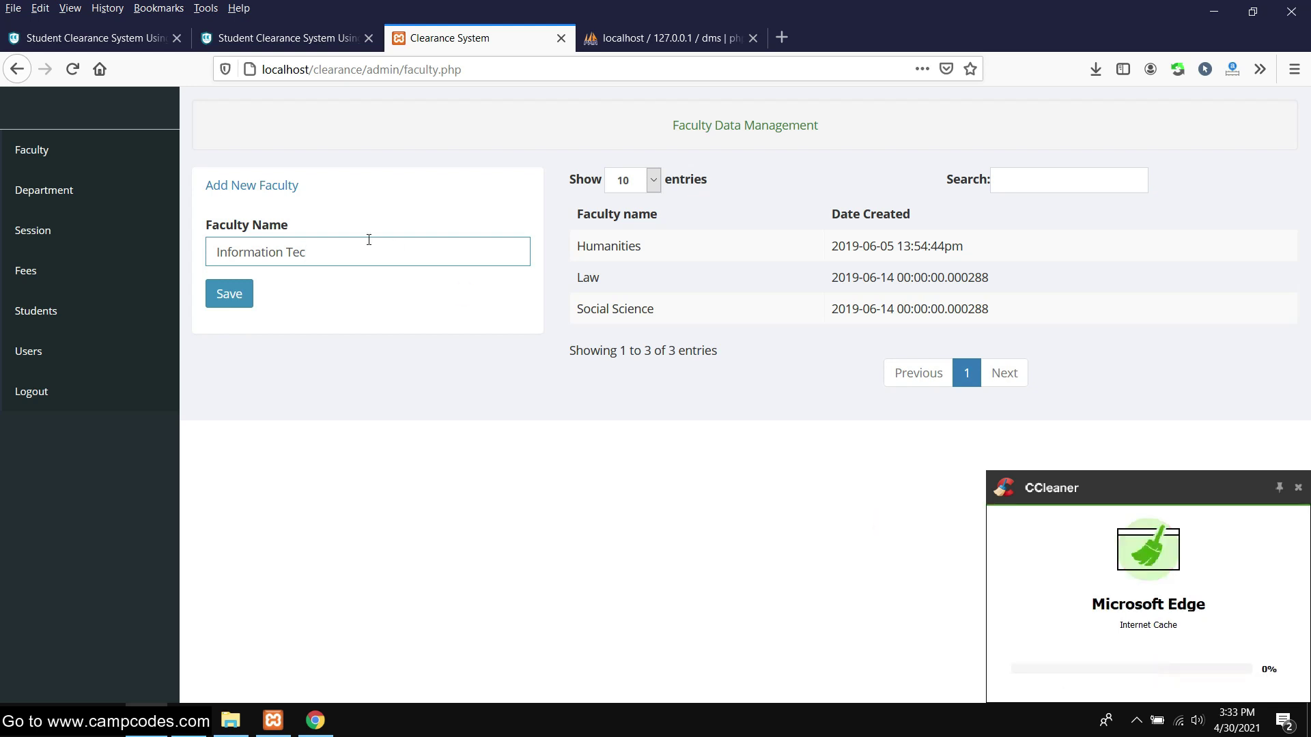
pyautogui.write('hnology')
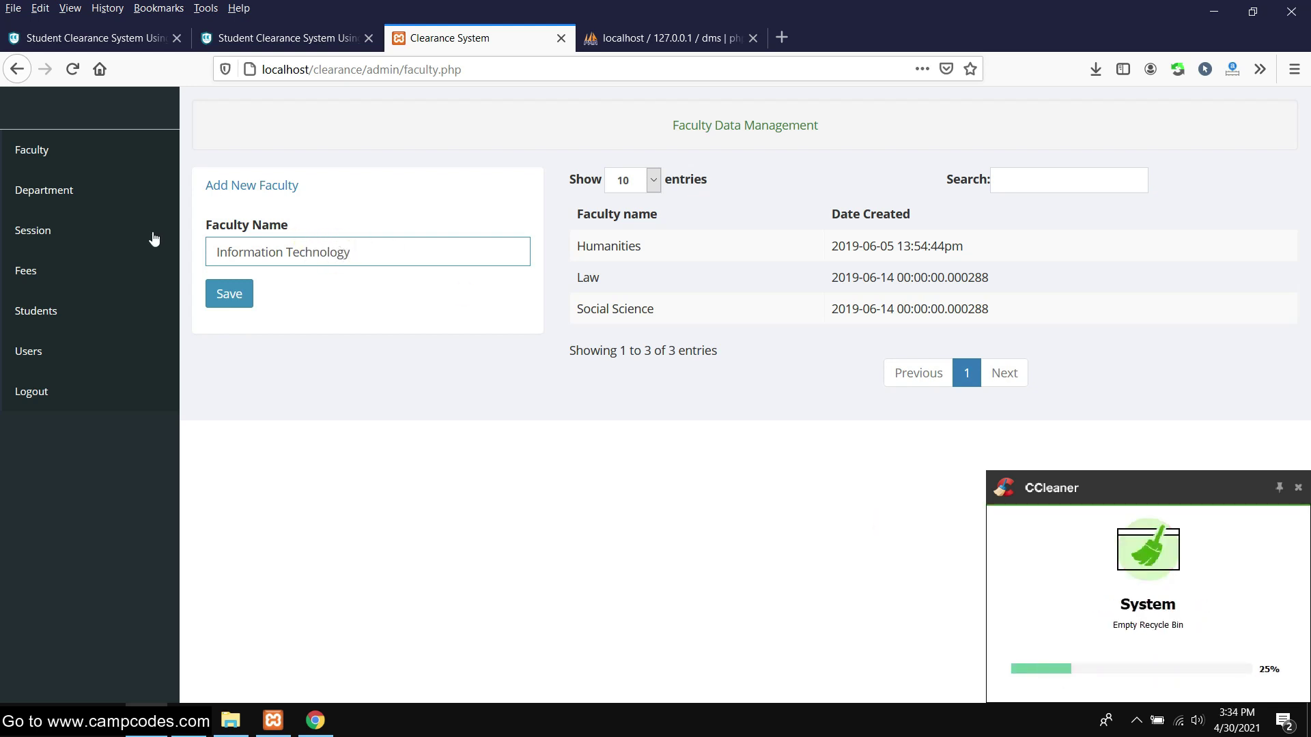
pyautogui.click(226, 294)
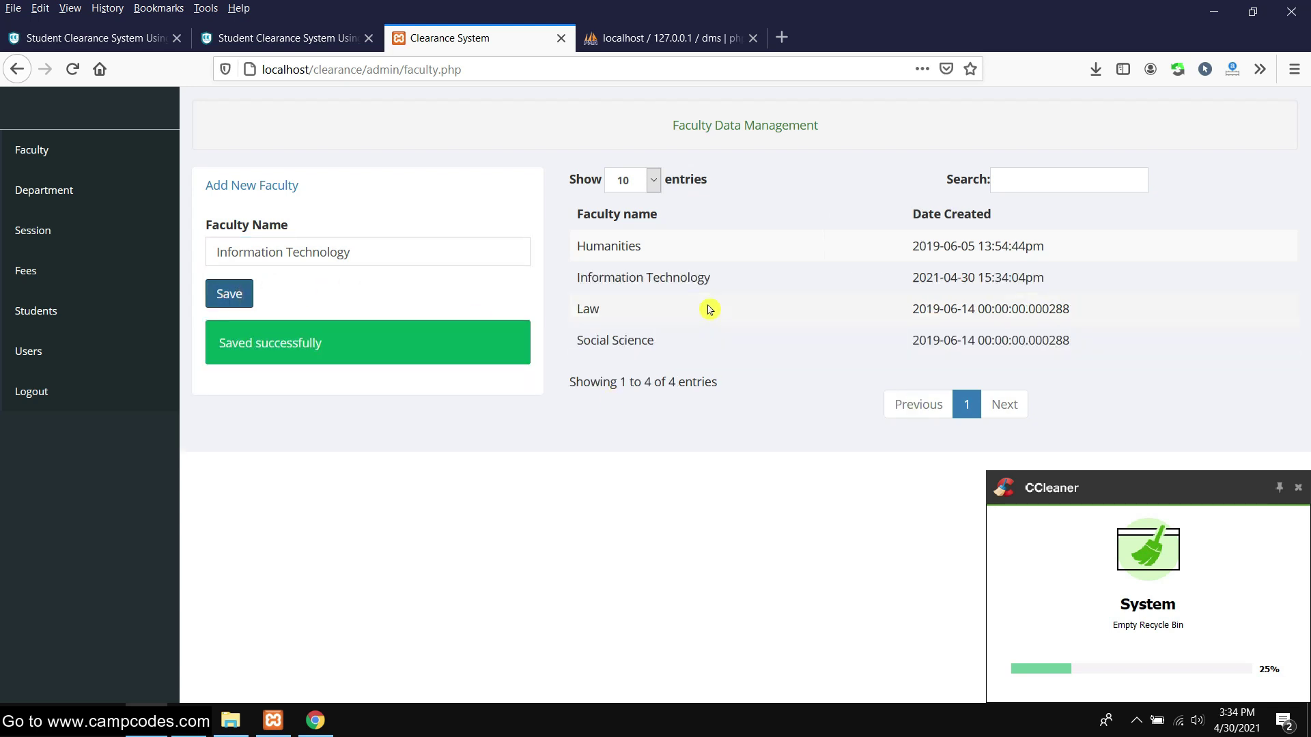
# Test the faculty search with 'inform', then reload the Faculty list via Department
pyautogui.moveTo(751, 285); pyautogui.dragTo(580, 278)
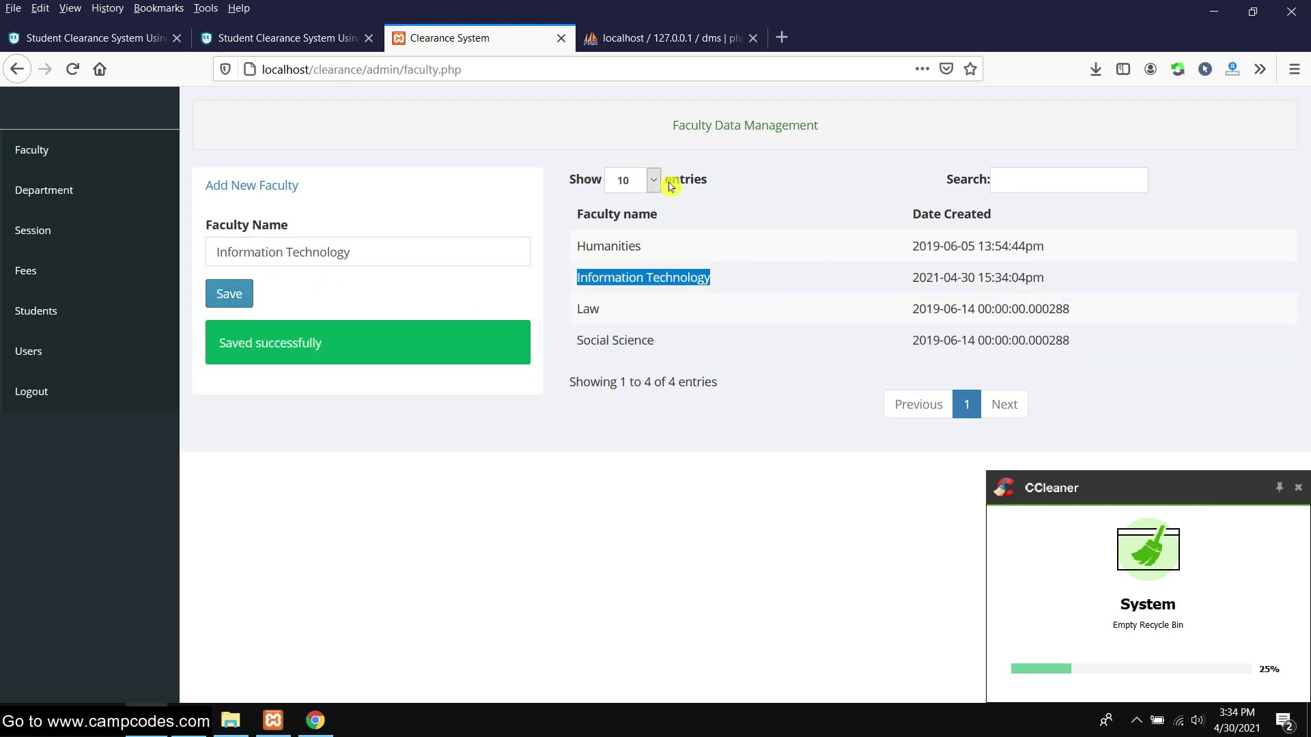
pyautogui.click(1001, 183)
pyautogui.write('in')
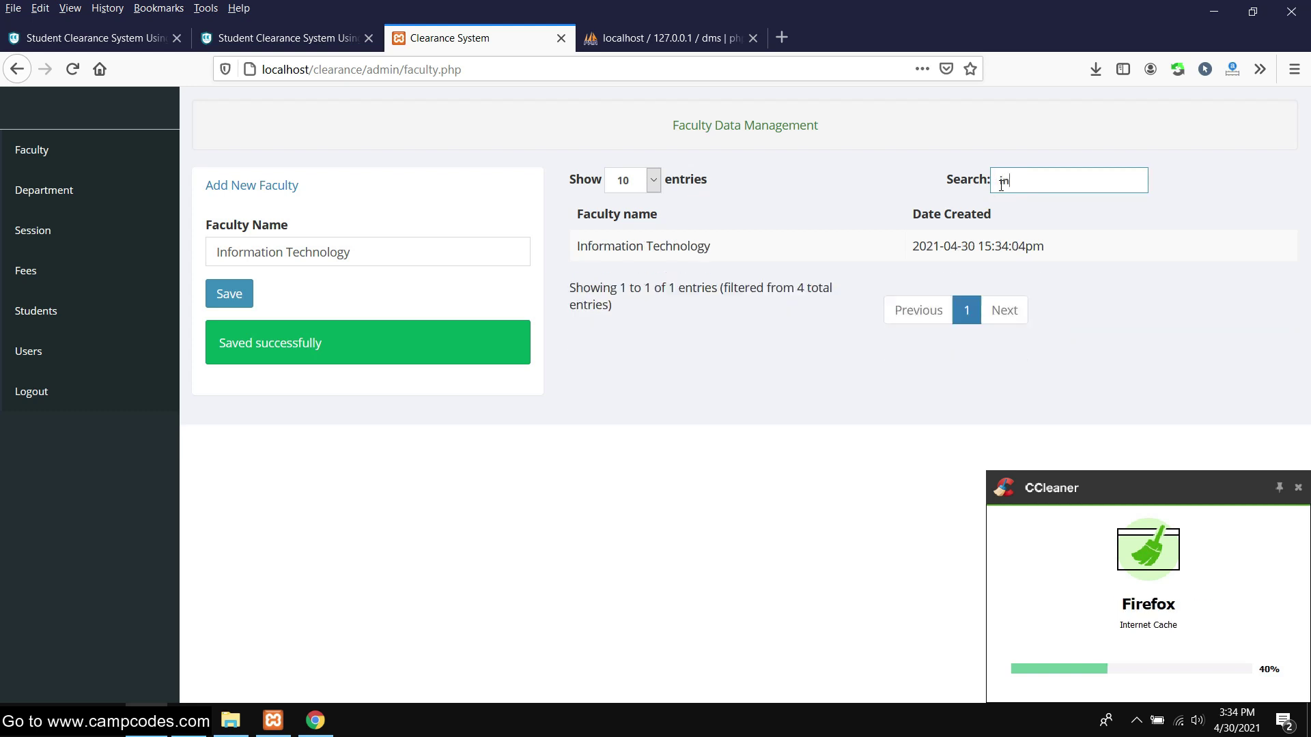
pyautogui.write('form')
pyautogui.press('BackSpace')
pyautogui.press('BackSpace')
pyautogui.press('BackSpace')
pyautogui.press('BackSpace')
pyautogui.press('BackSpace')
pyautogui.press('BackSpace')
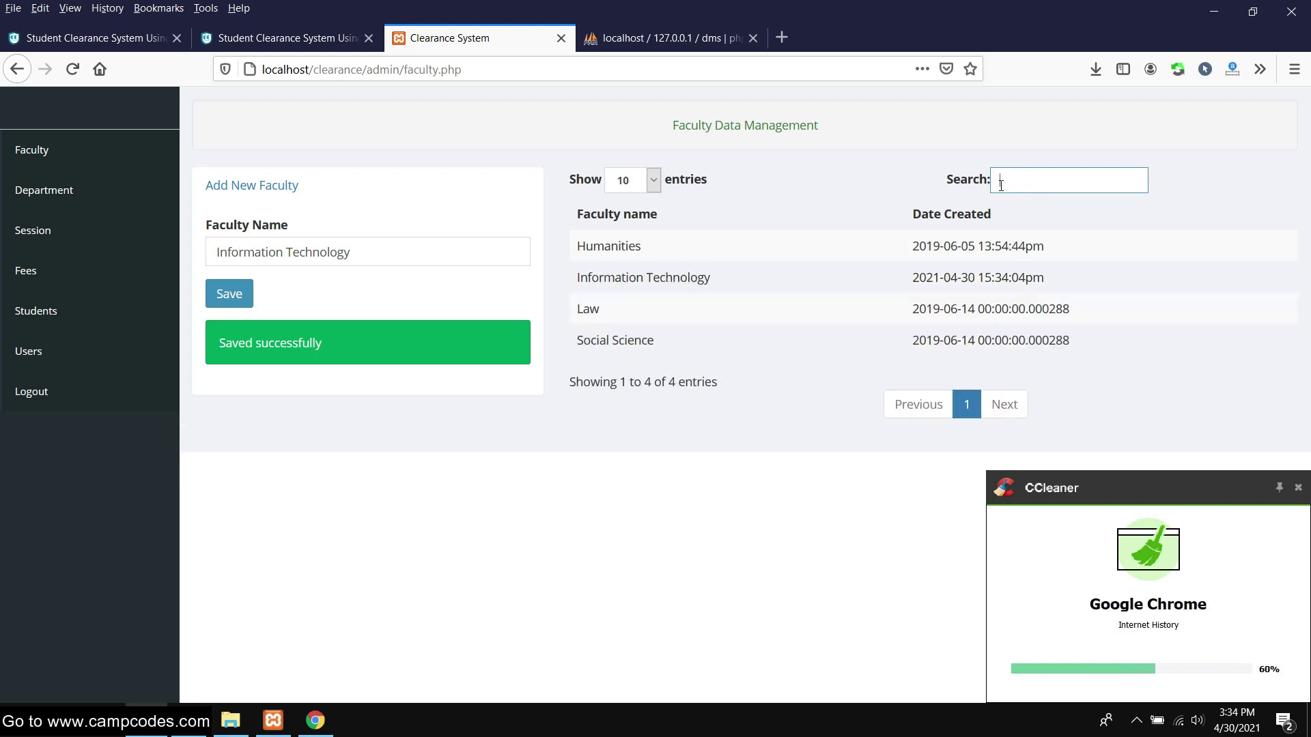
pyautogui.click(62, 193)
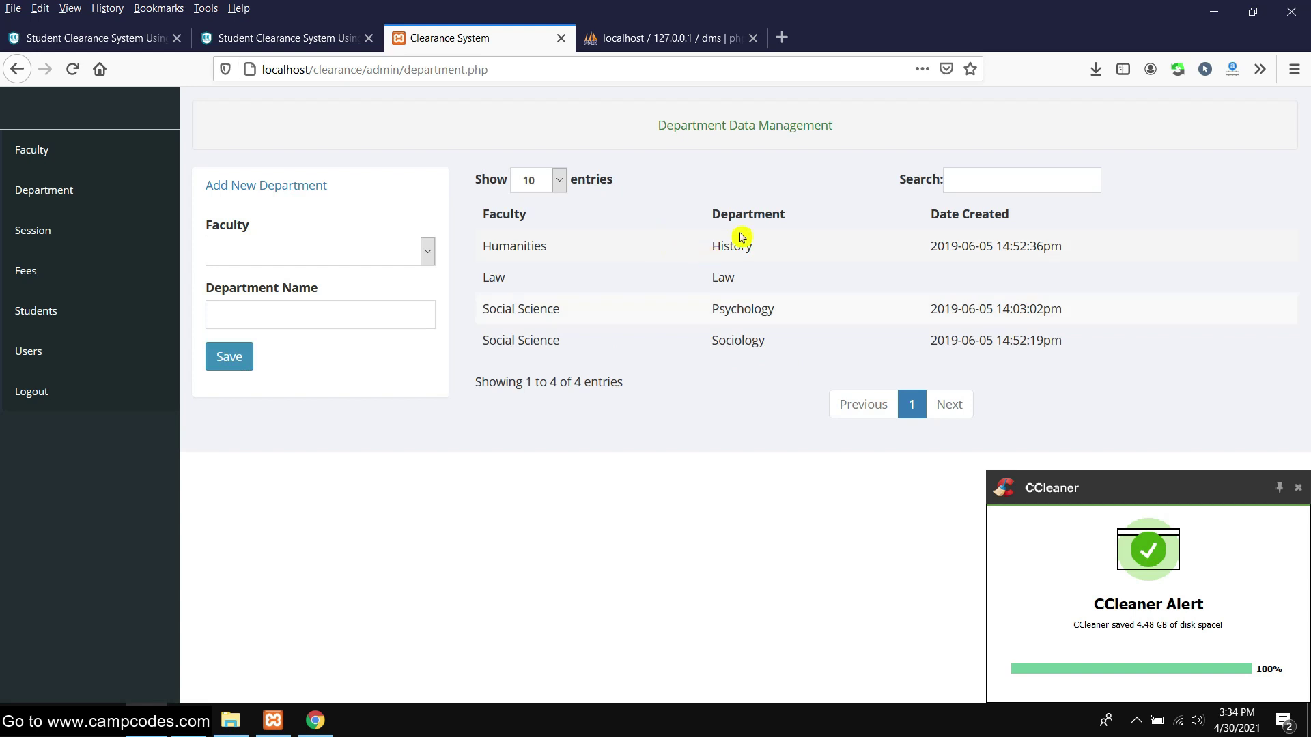
pyautogui.click(42, 150)
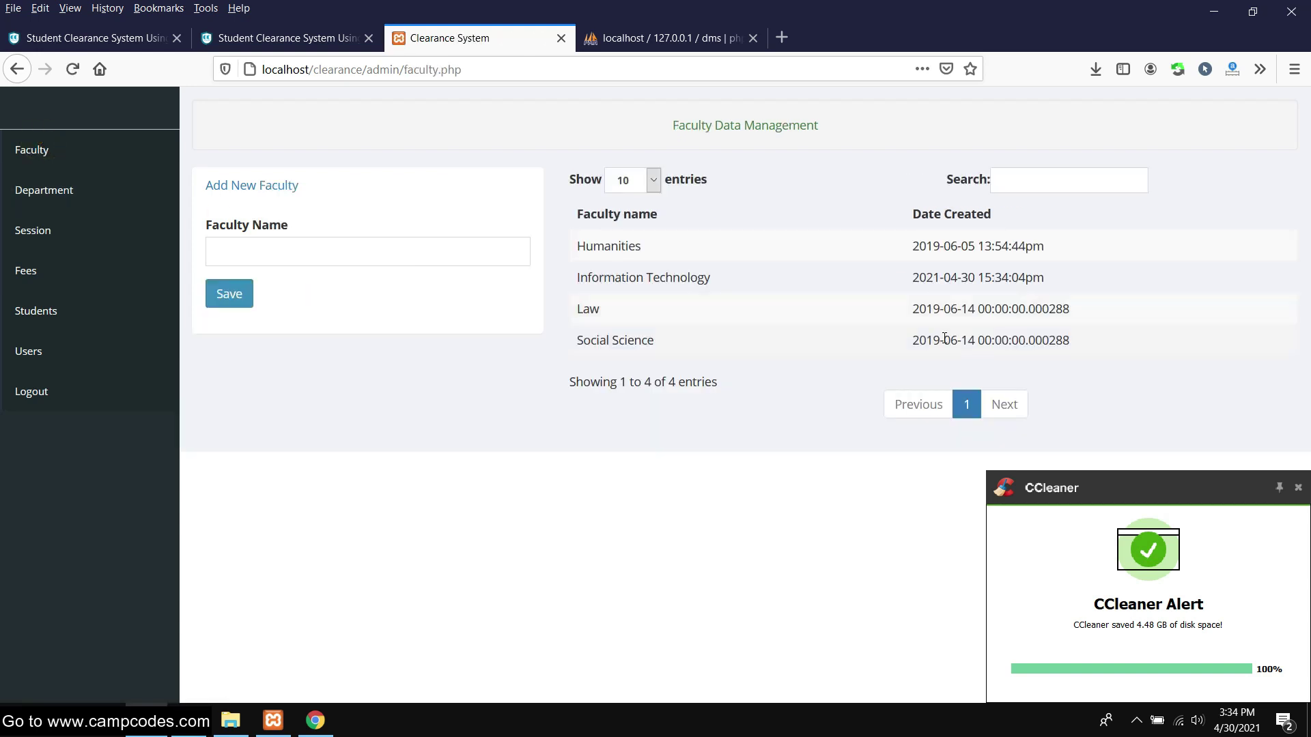
# Save a fifth faculty entry with a person's name, then go to Department management
pyautogui.click(360, 244)
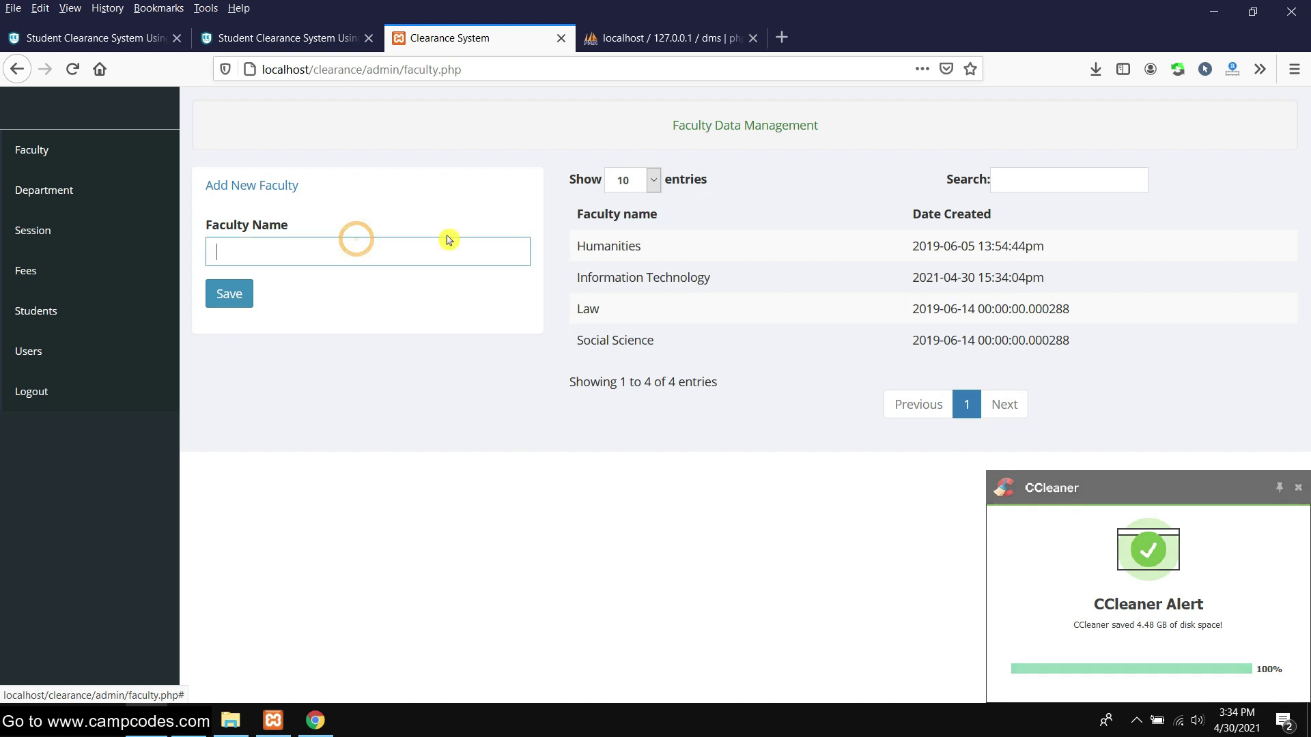
pyautogui.click(297, 248)
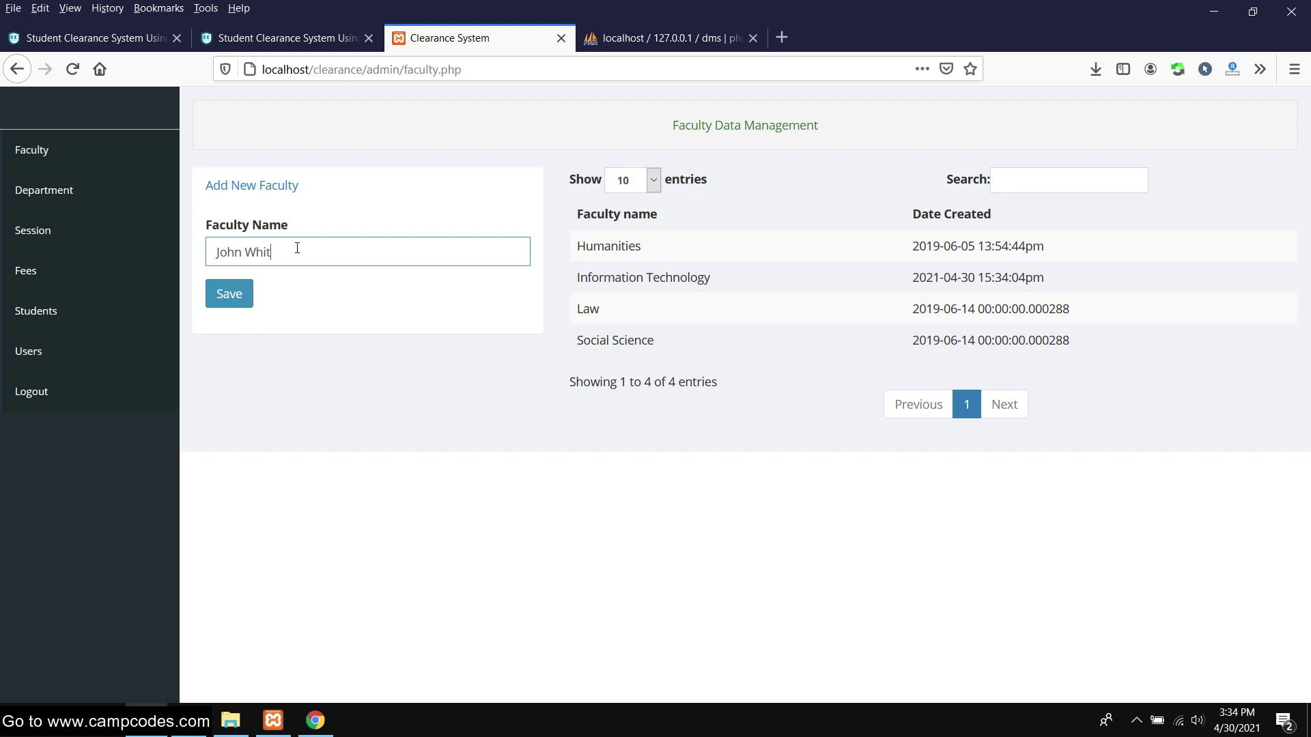
pyautogui.click(249, 305)
pyautogui.moveTo(693, 307); pyautogui.dragTo(585, 306)
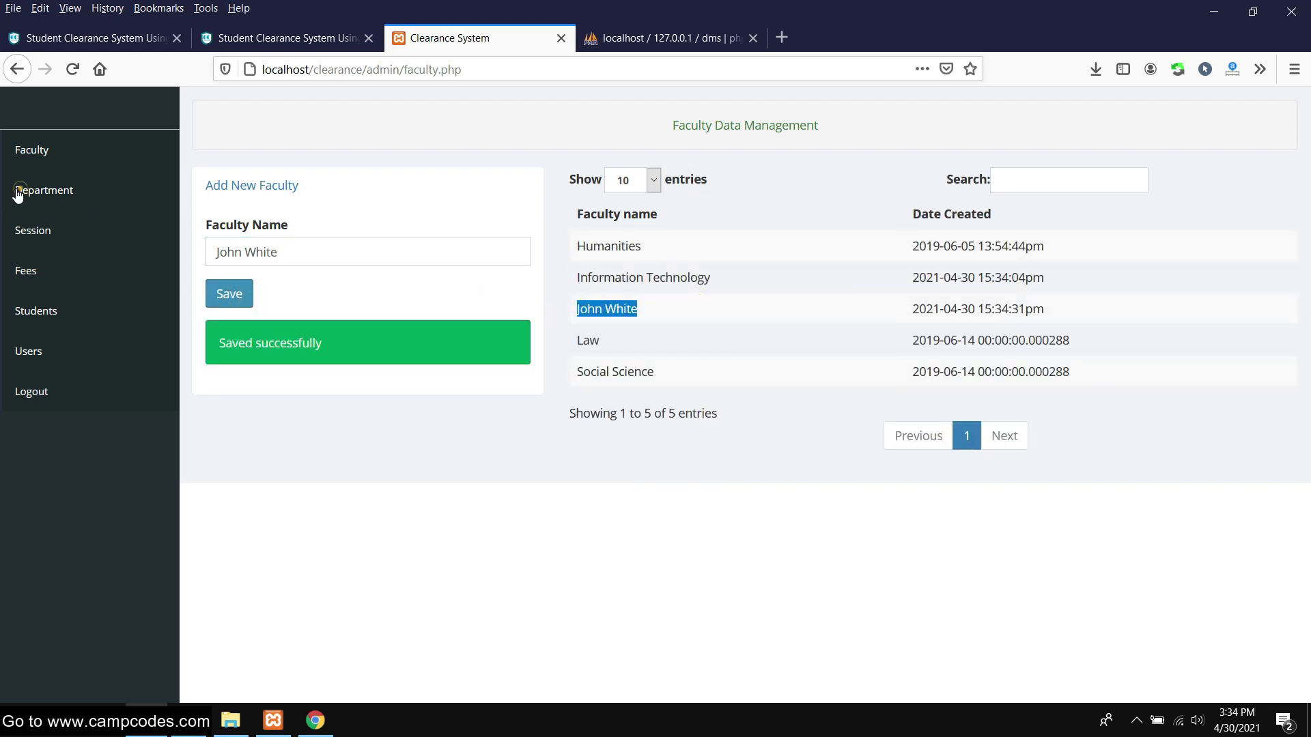
pyautogui.click(20, 191)
pyautogui.click(302, 263)
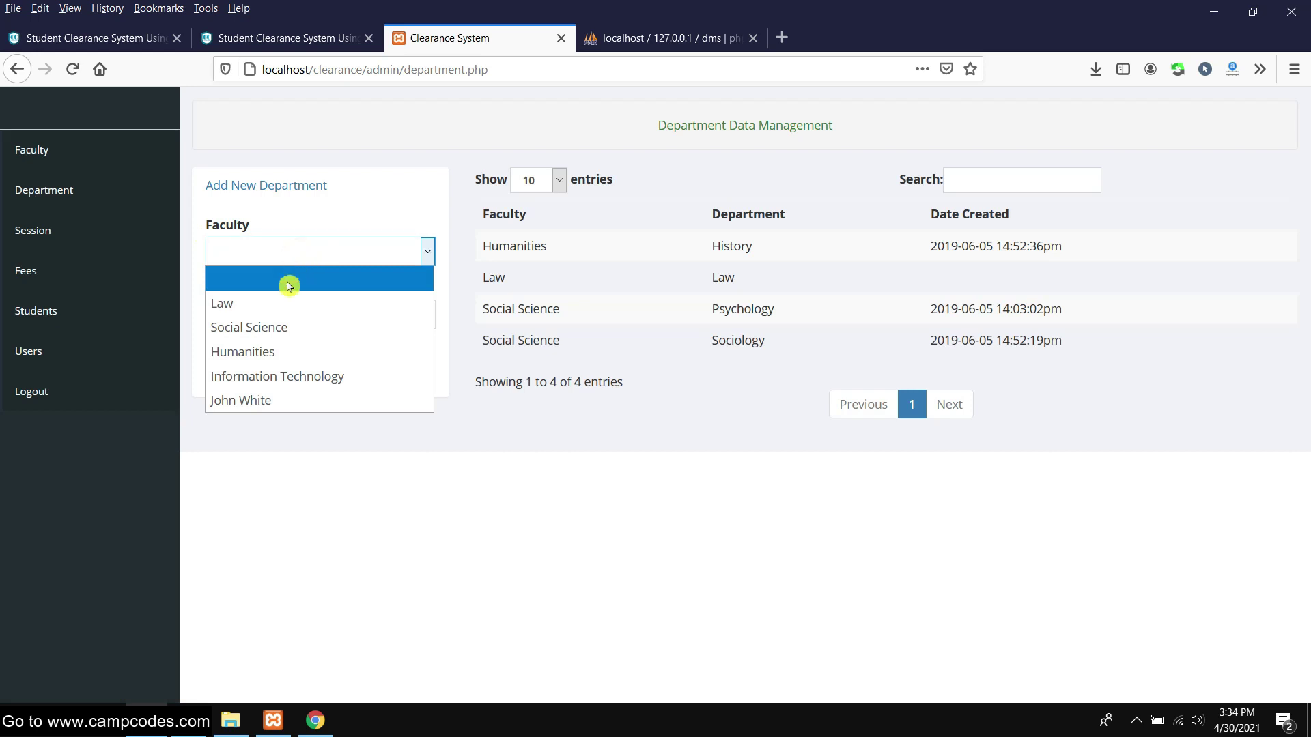
# Save an Information Technology department under the last listed faculty
pyautogui.click(263, 403)
pyautogui.click(288, 322)
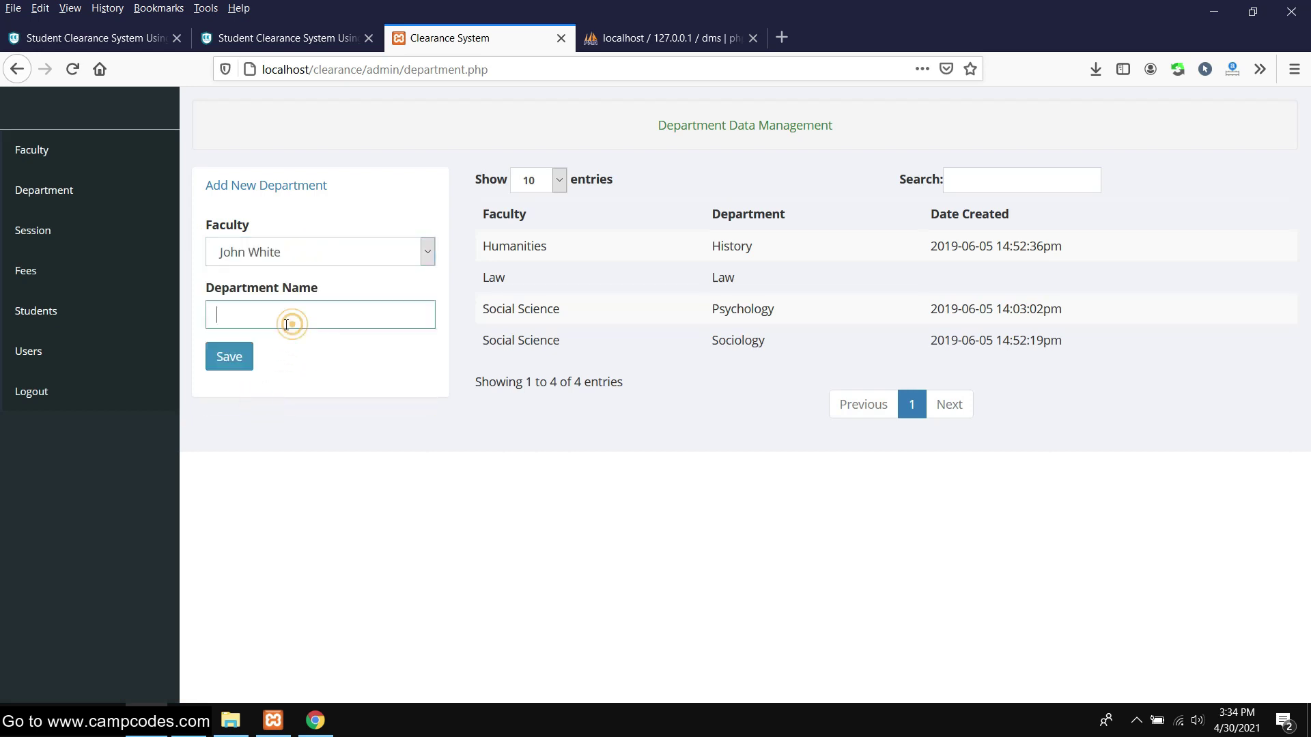
pyautogui.write('Informatio')
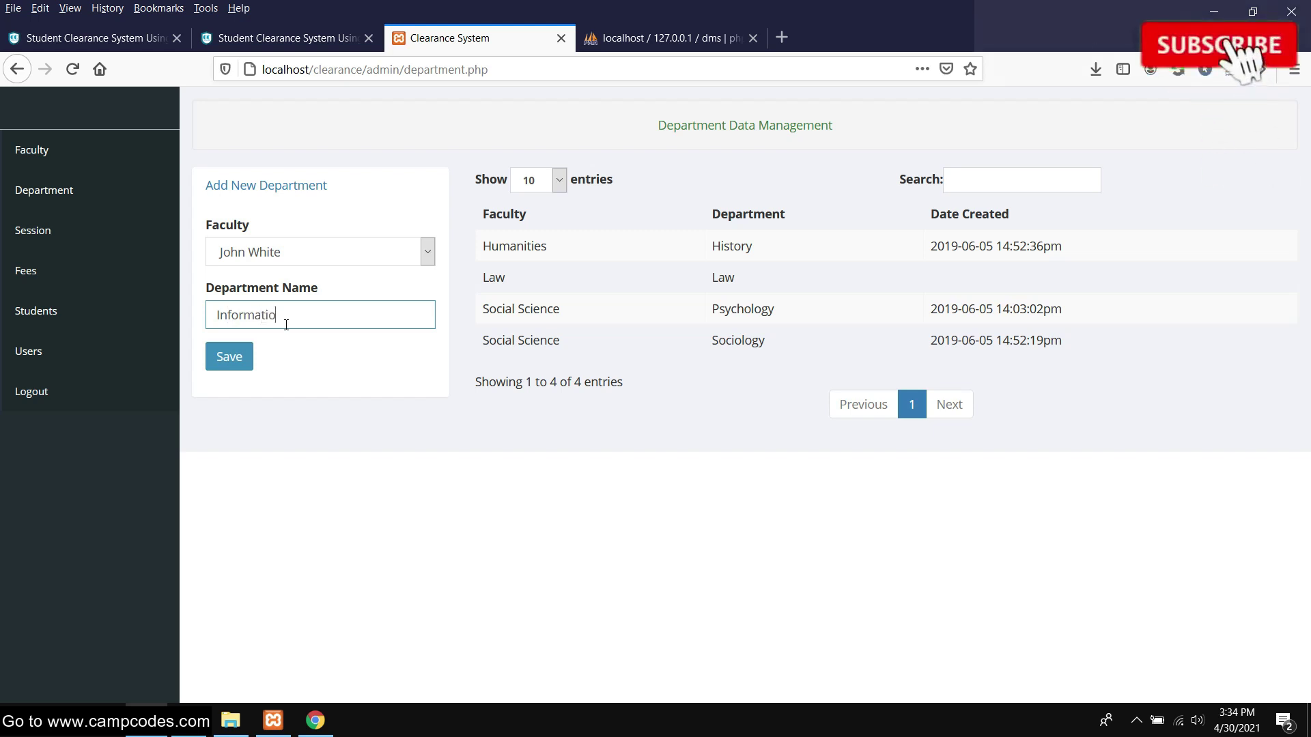
pyautogui.write('n Technology')
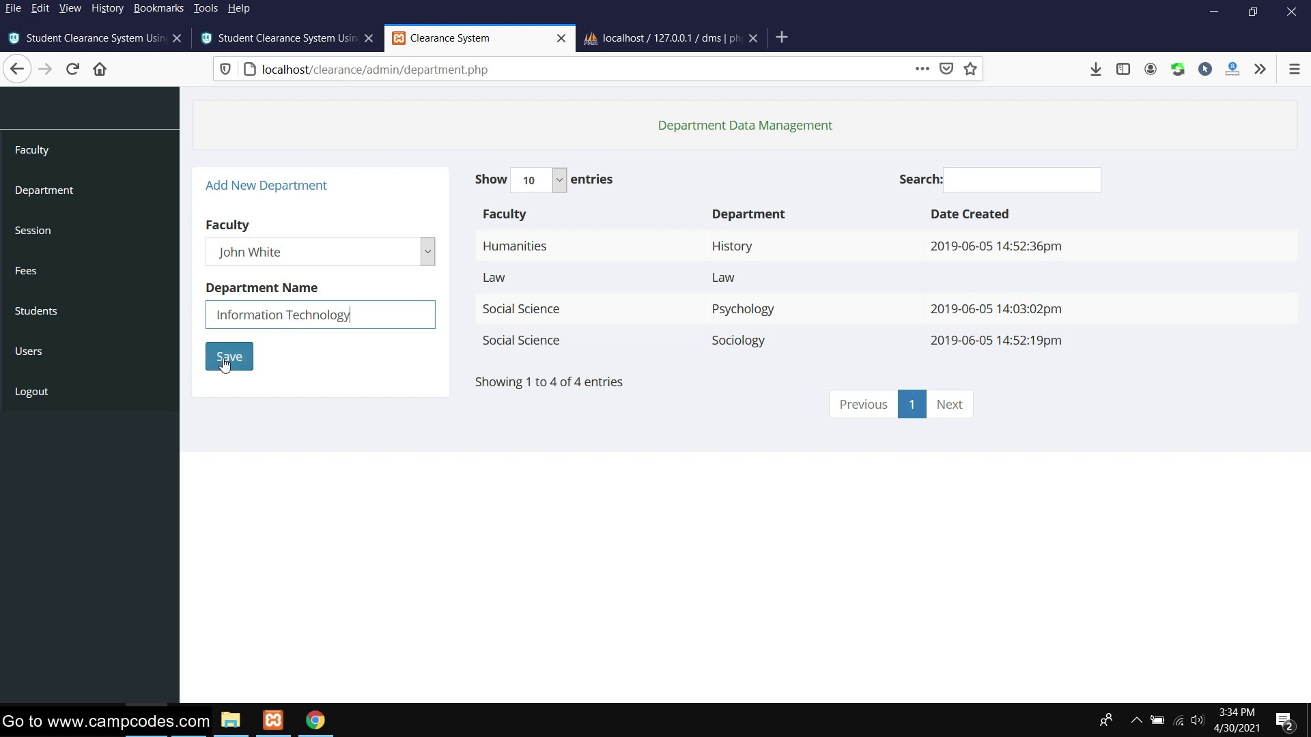
pyautogui.click(227, 362)
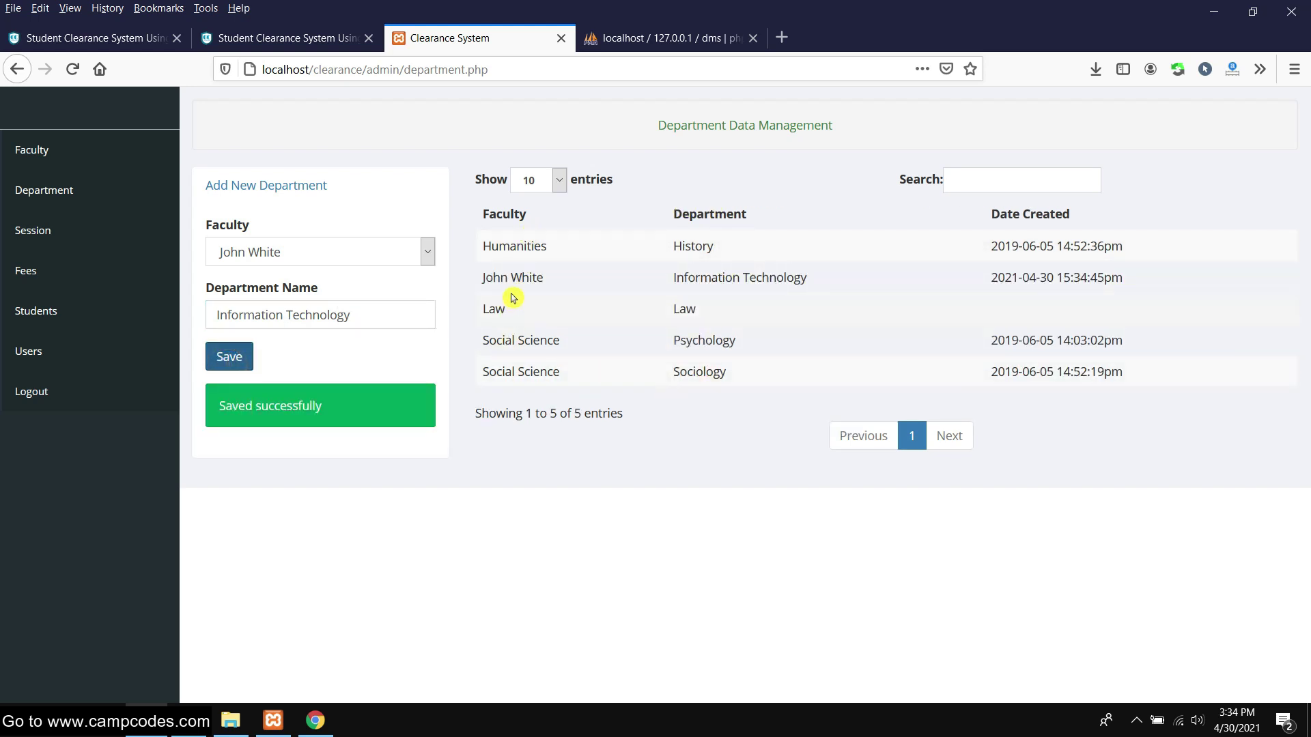
pyautogui.moveTo(480, 279); pyautogui.dragTo(895, 281)
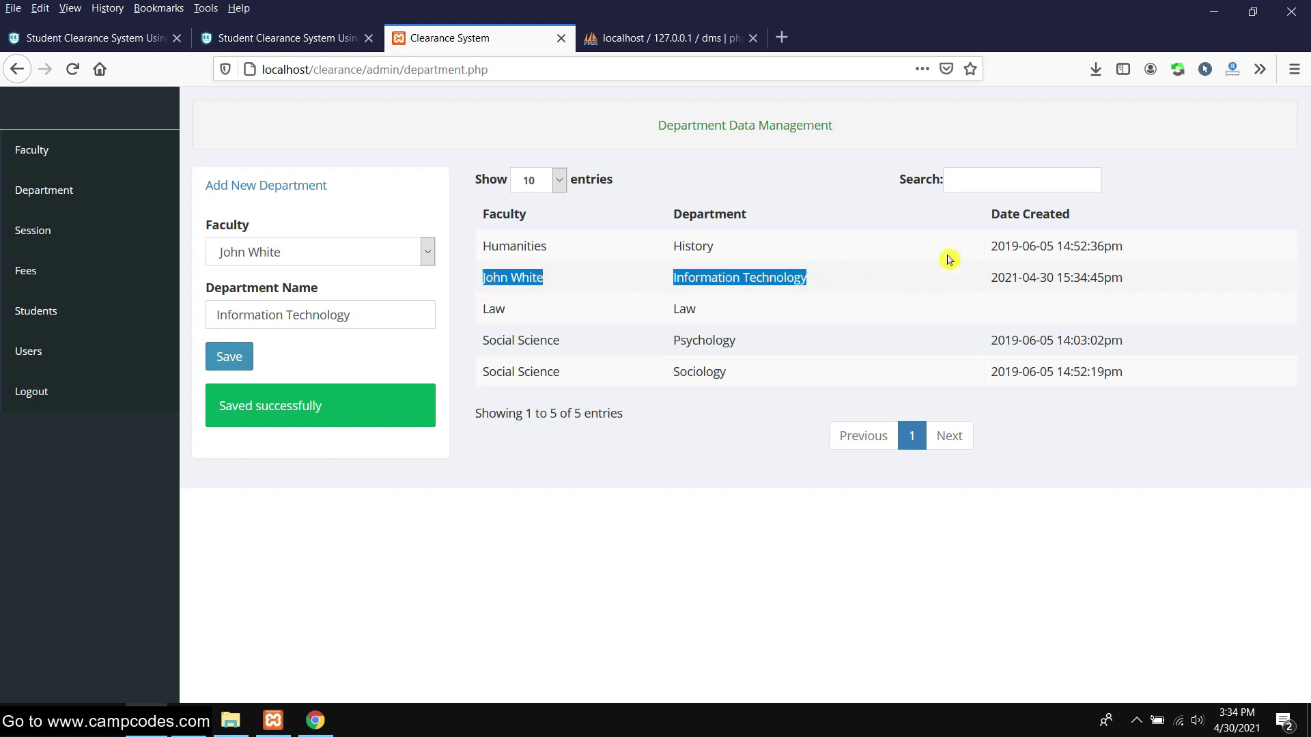
# Search the departments for 'in' to confirm Information Technology is listed
pyautogui.click(983, 180)
pyautogui.write('inf')
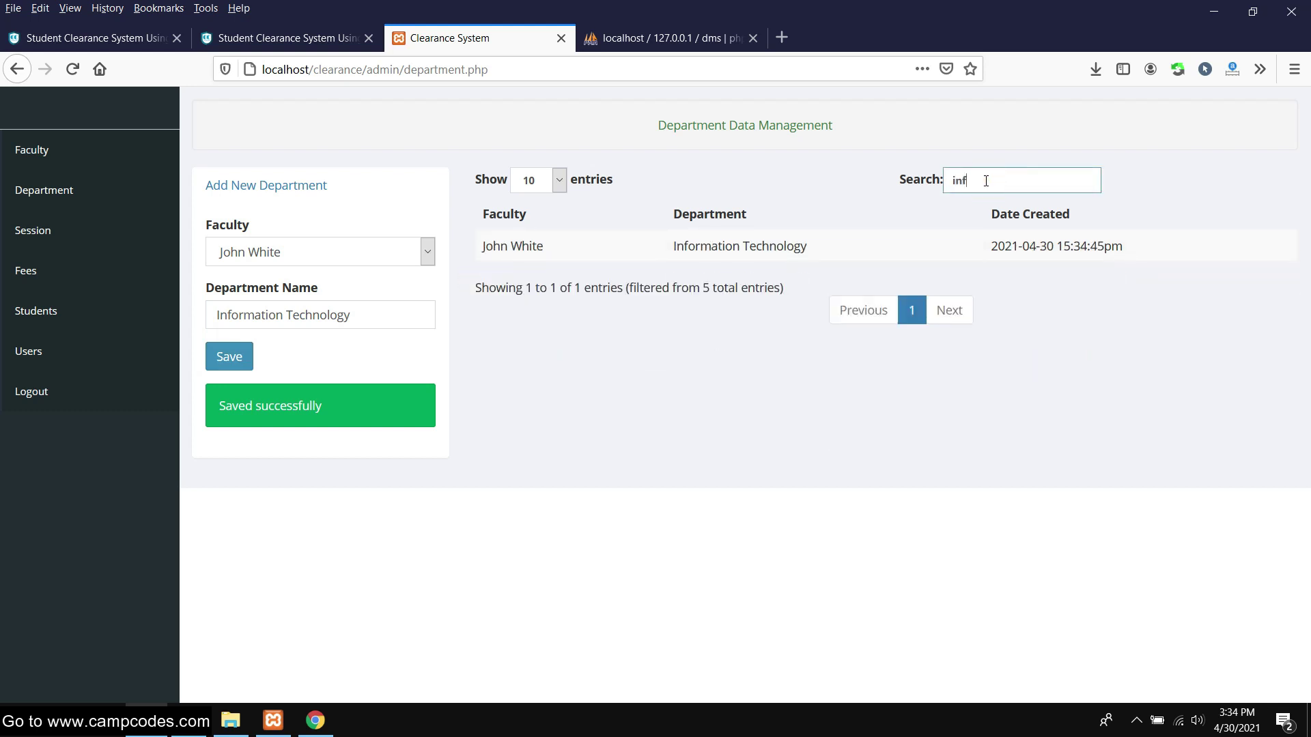
pyautogui.moveTo(844, 251); pyautogui.dragTo(458, 251)
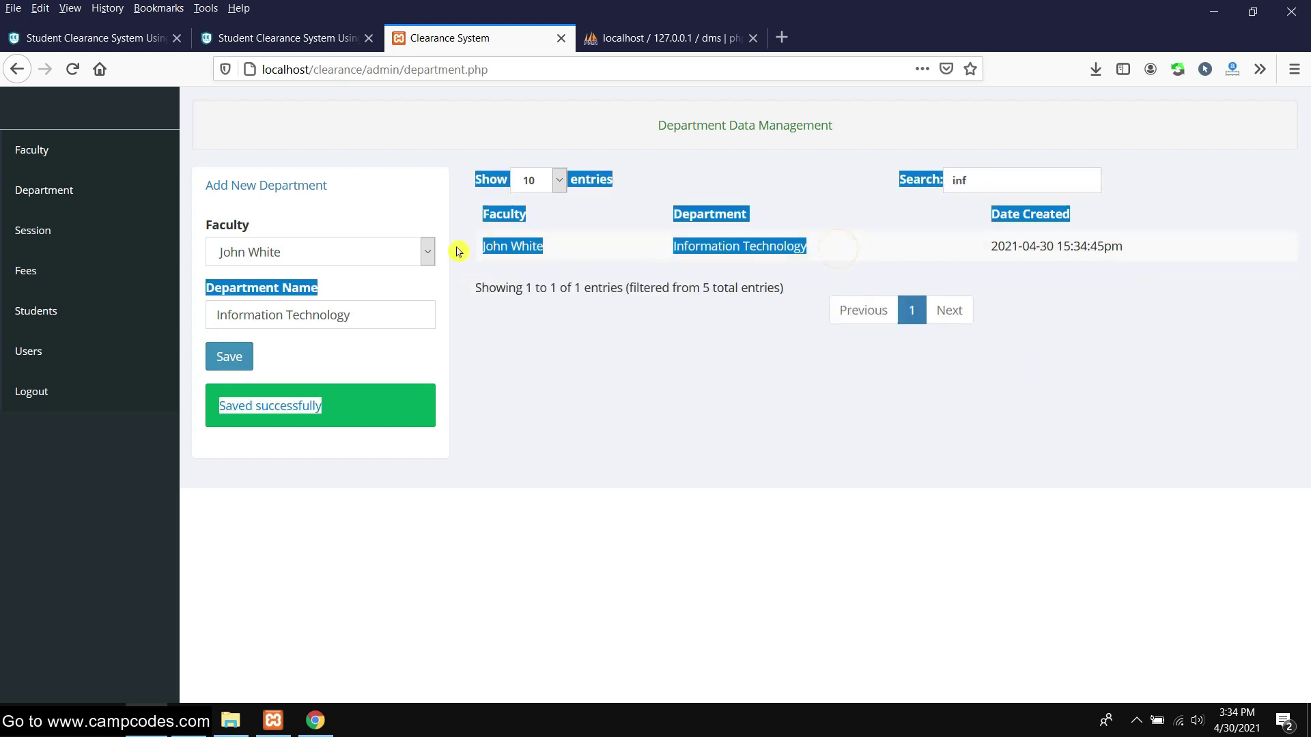
pyautogui.click(613, 315)
# Add the 2020/2021 session on the Session page
pyautogui.click(30, 230)
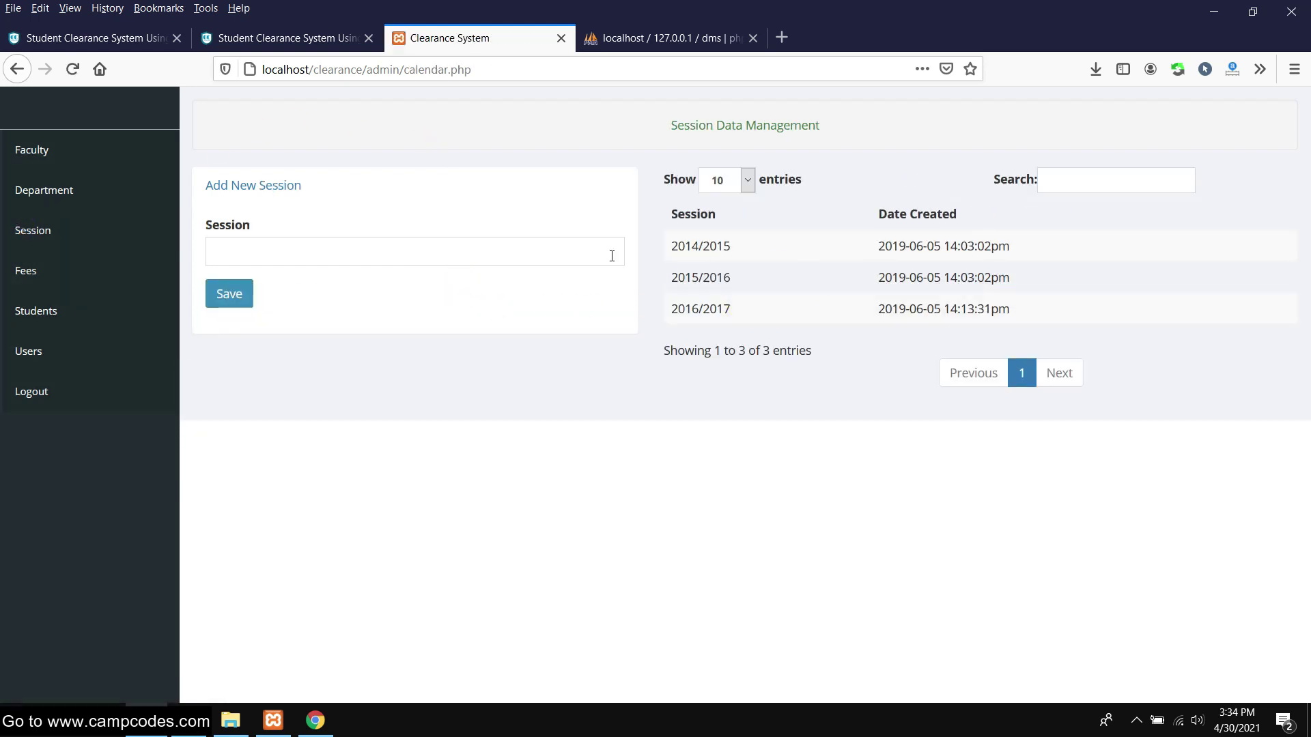
pyautogui.click(297, 257)
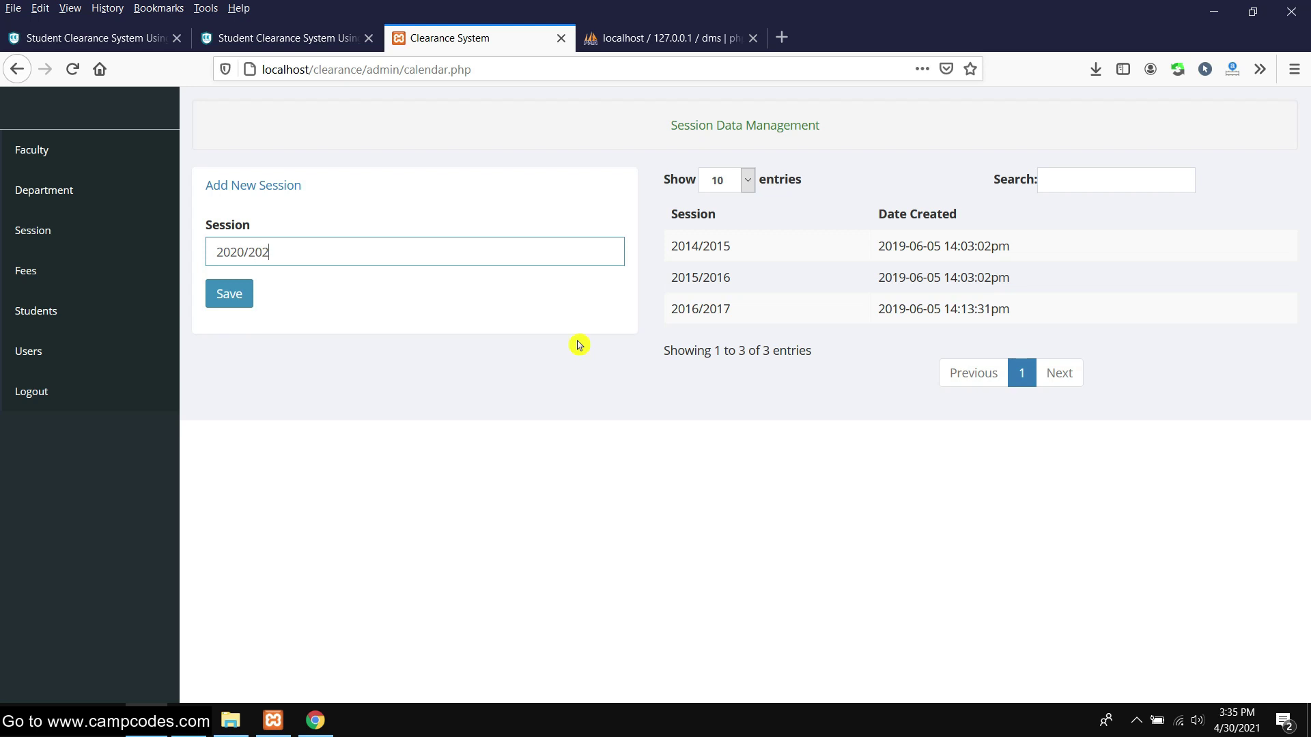
pyautogui.click(229, 295)
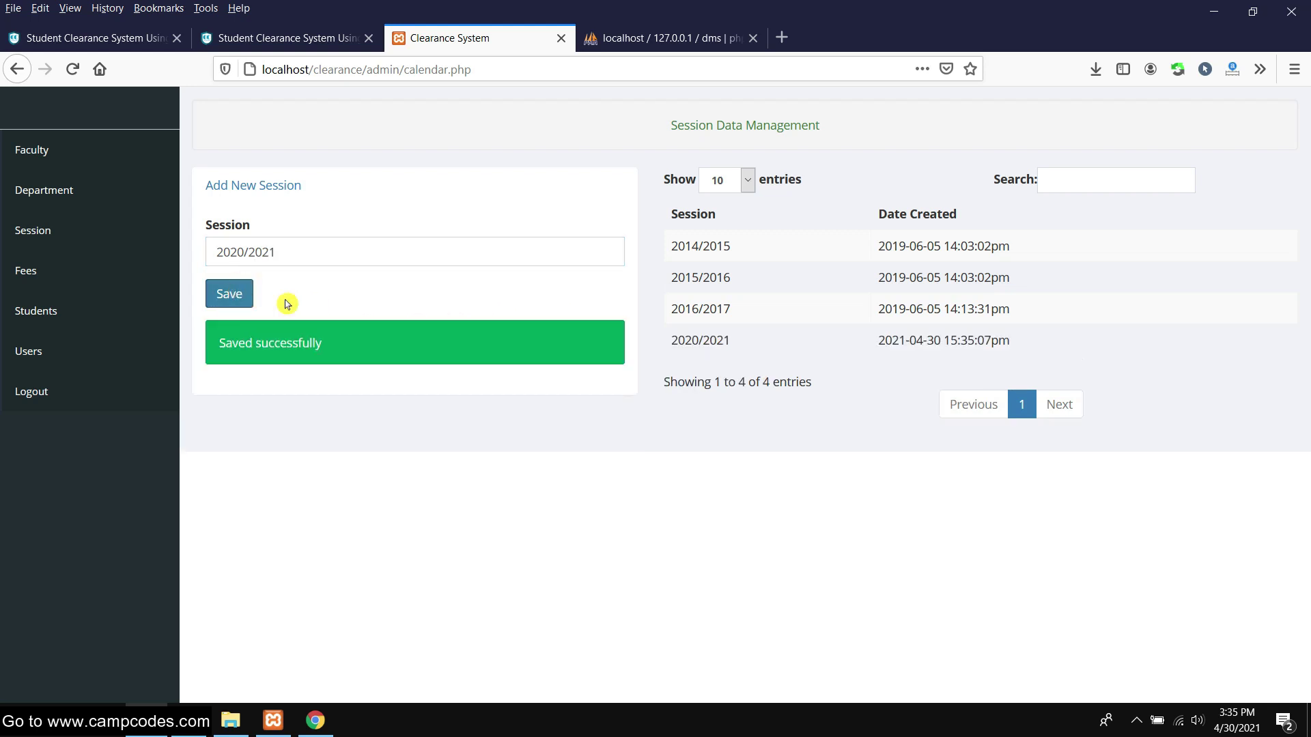
pyautogui.moveTo(746, 342); pyautogui.dragTo(675, 342)
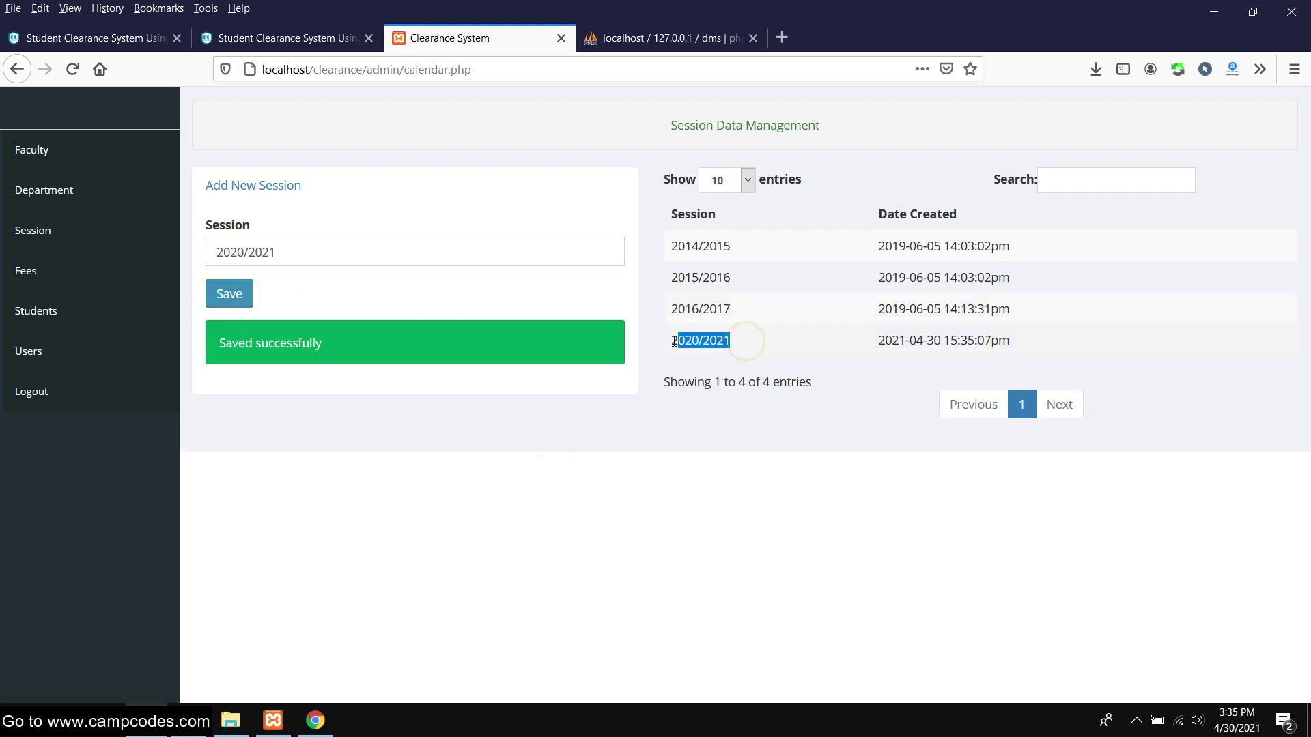
# Filter sessions by '202', clear the filter, then go to School Fees management
pyautogui.click(1057, 185)
pyautogui.write('202')
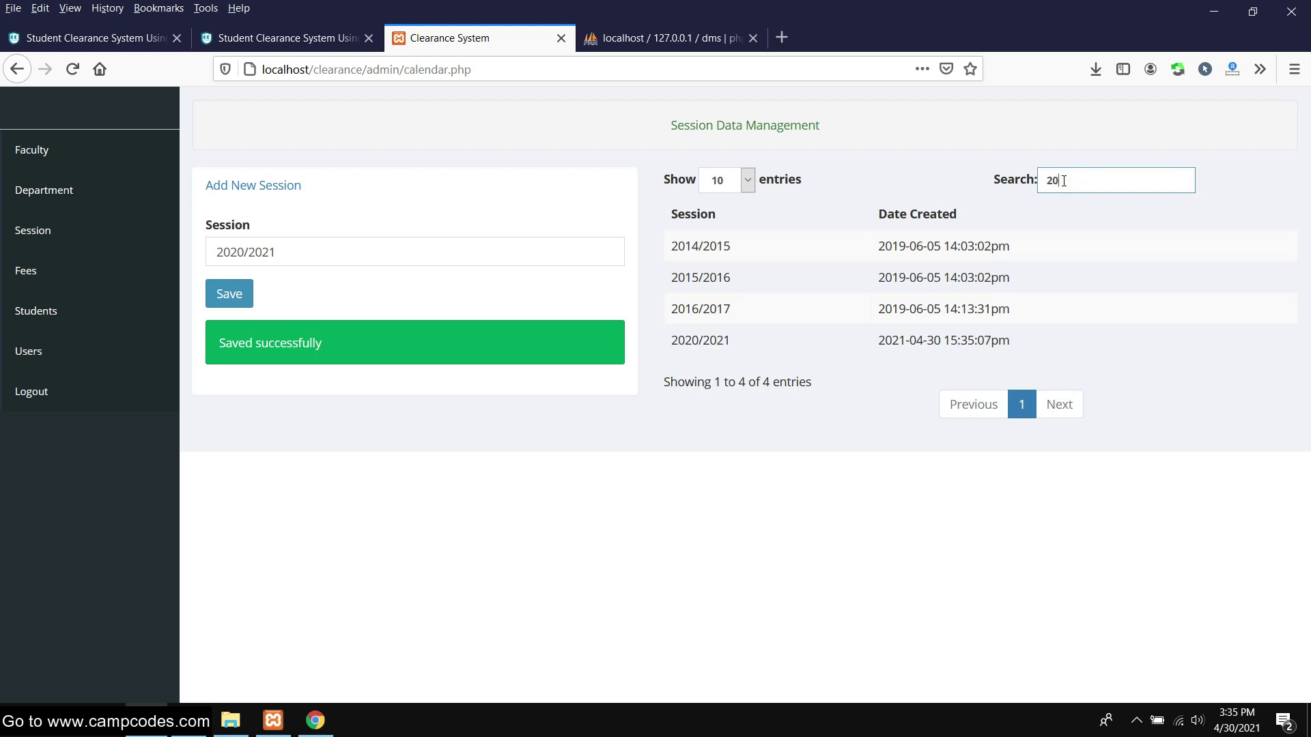
pyautogui.press('BackSpace')
pyautogui.press('BackSpace')
pyautogui.press('BackSpace')
pyautogui.click(22, 272)
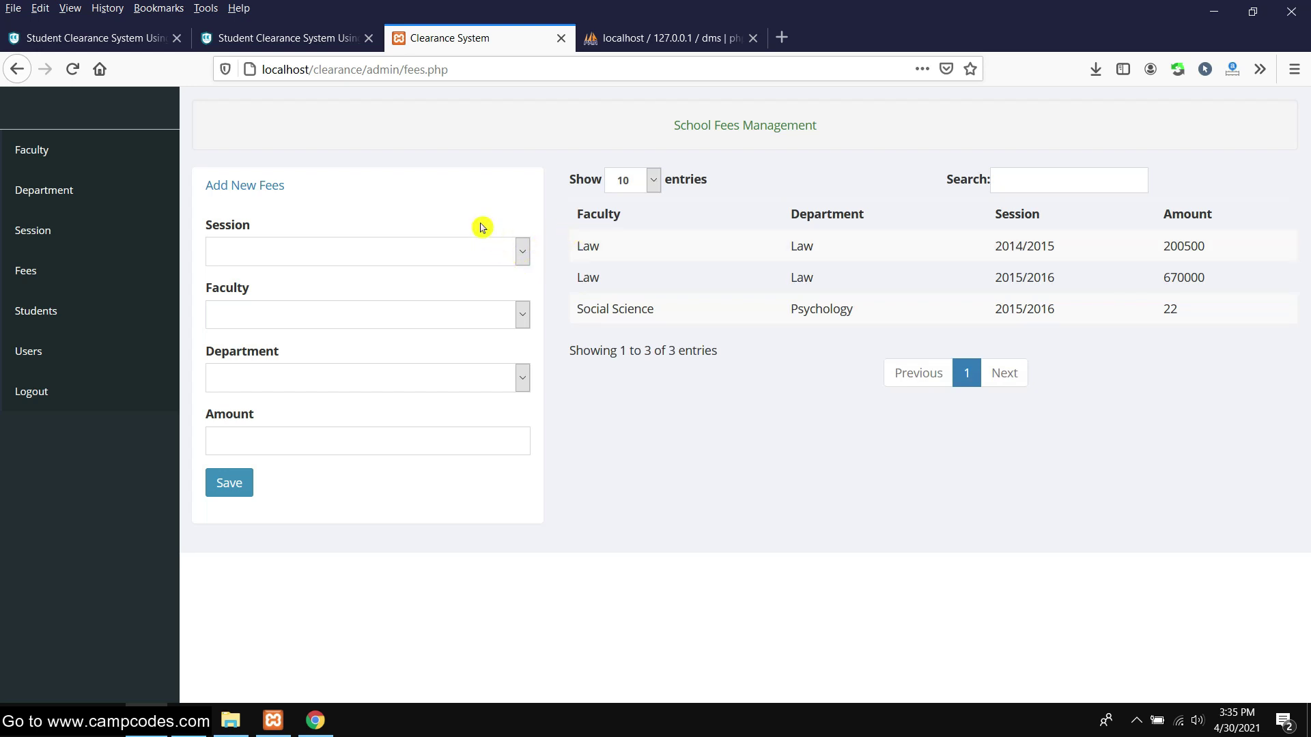
# Save a 500 fee for 2020/2021, the new faculty and its Information Technology department
pyautogui.click(505, 252)
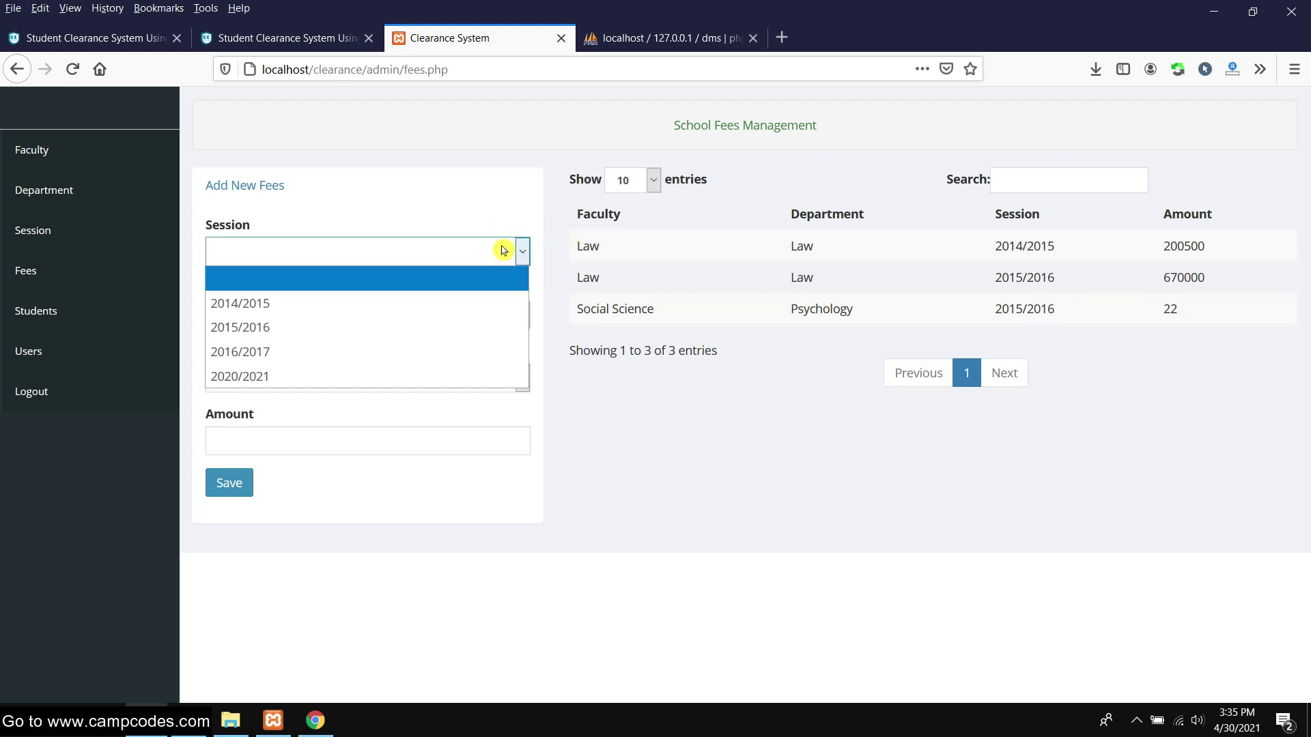
pyautogui.click(354, 375)
pyautogui.click(392, 181)
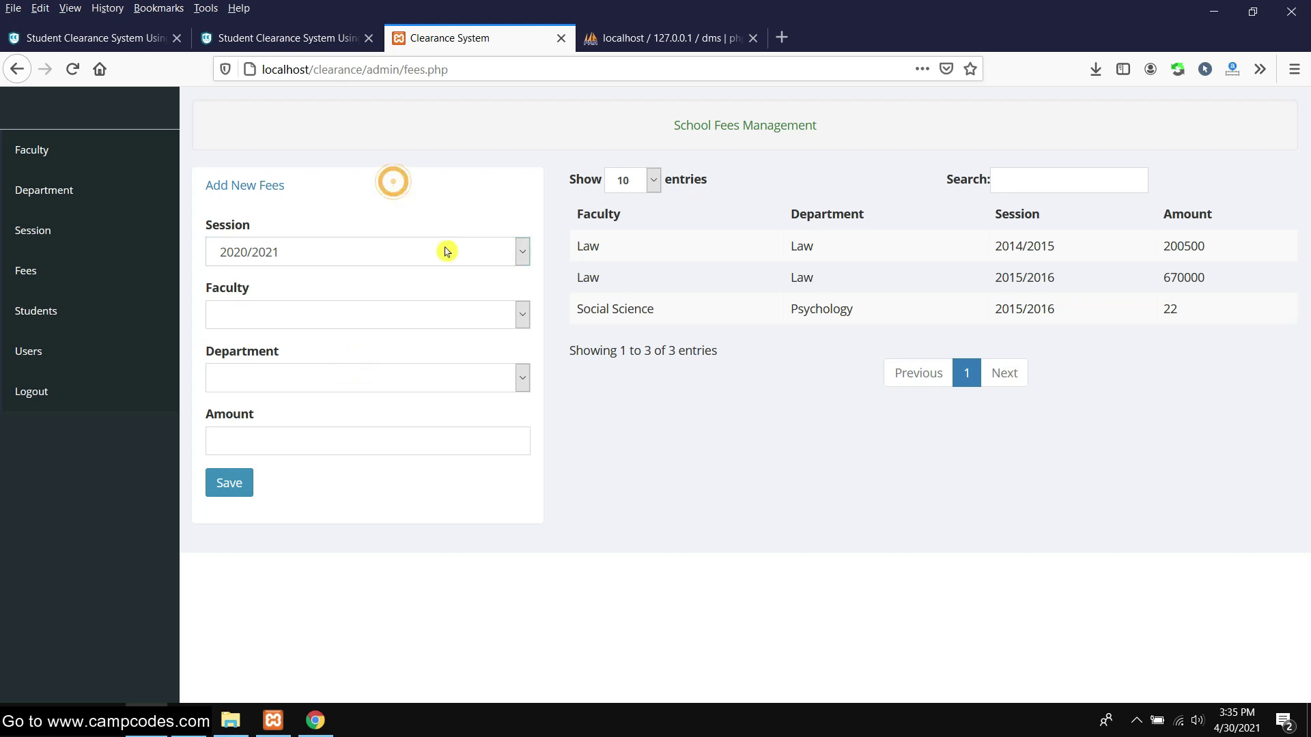
pyautogui.click(476, 313)
pyautogui.click(391, 464)
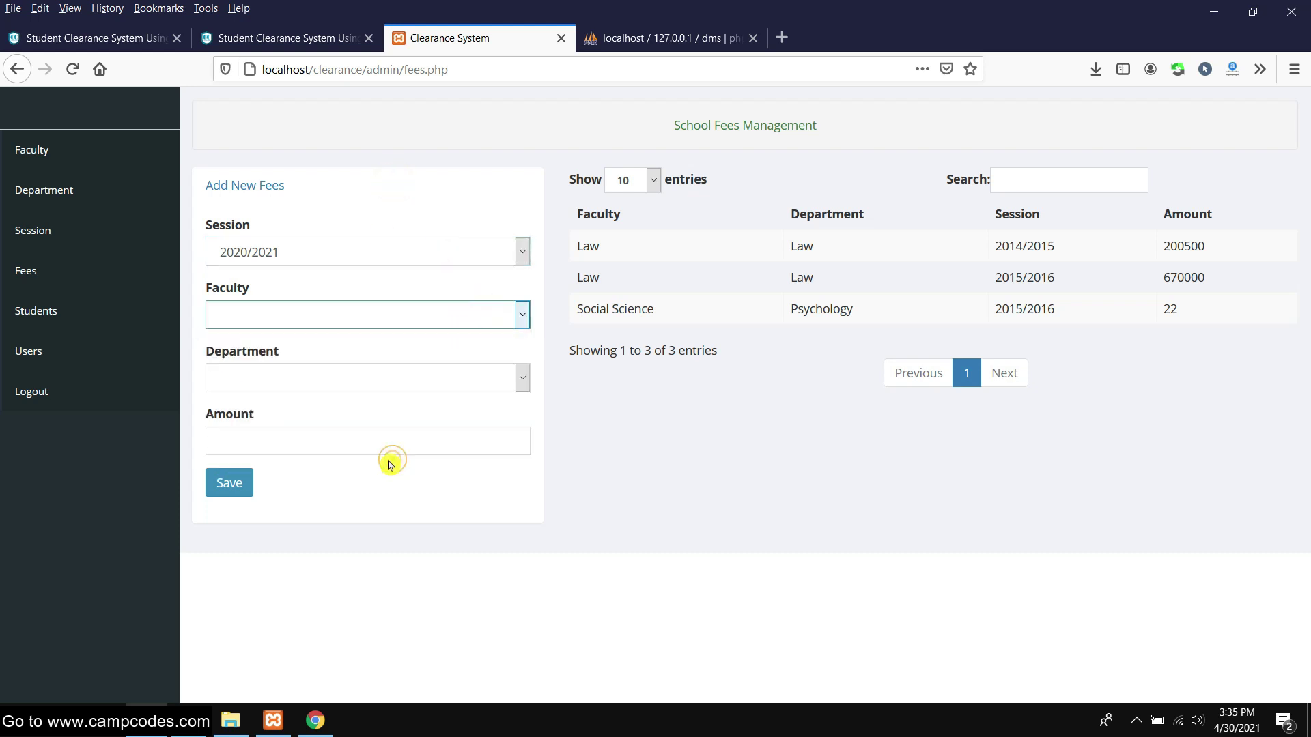
pyautogui.click(403, 445)
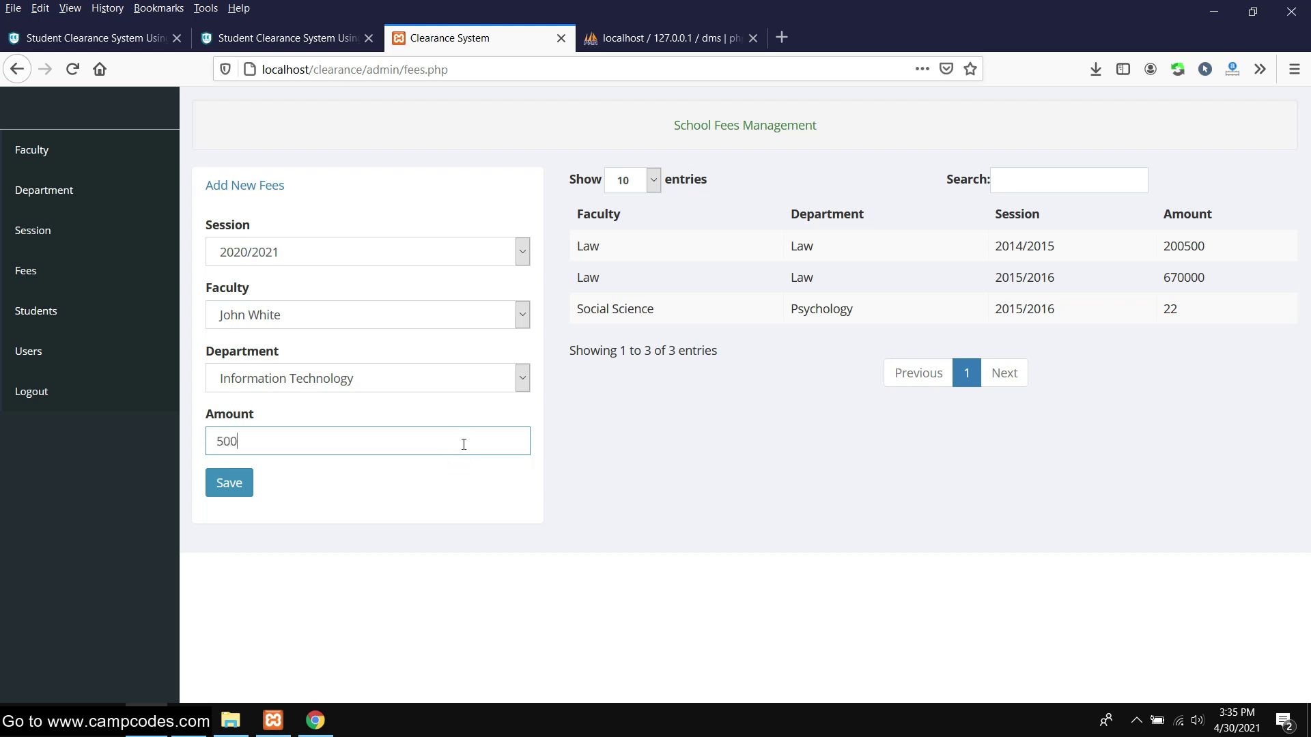
pyautogui.click(229, 485)
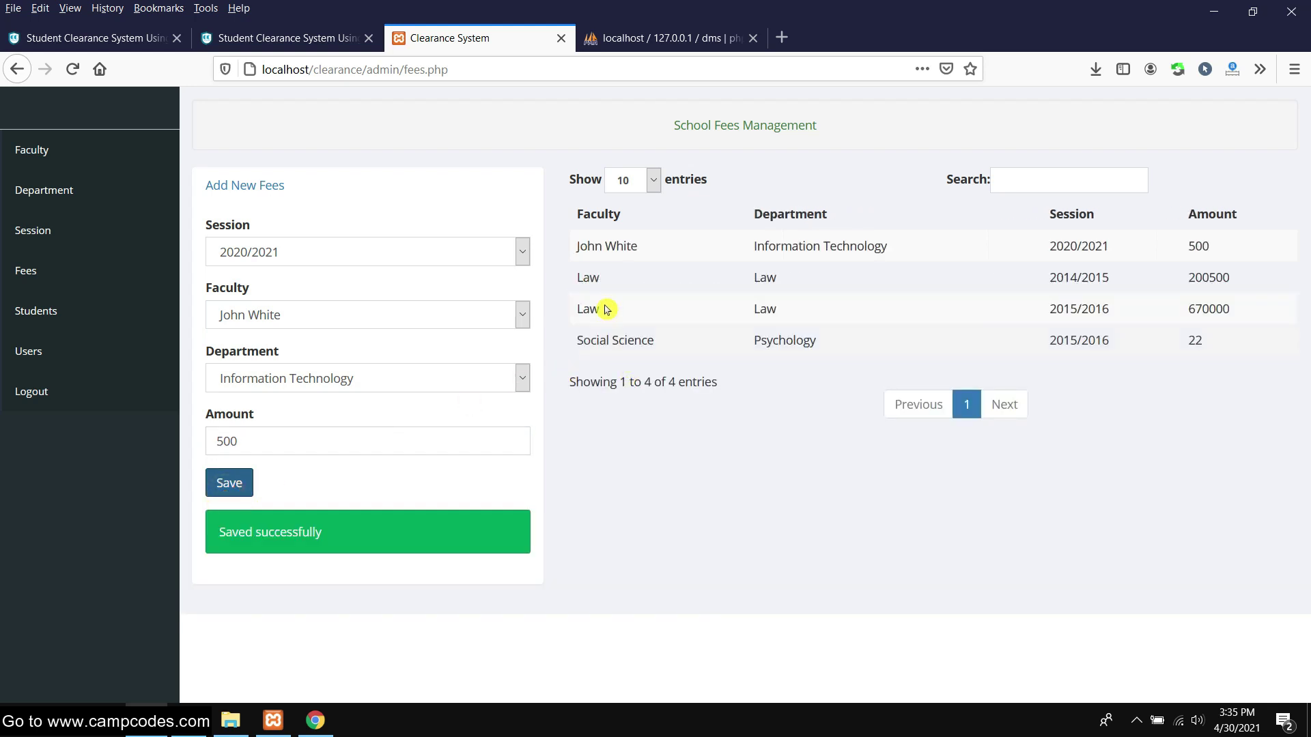
pyautogui.moveTo(578, 246); pyautogui.dragTo(1229, 243)
pyautogui.click(776, 505)
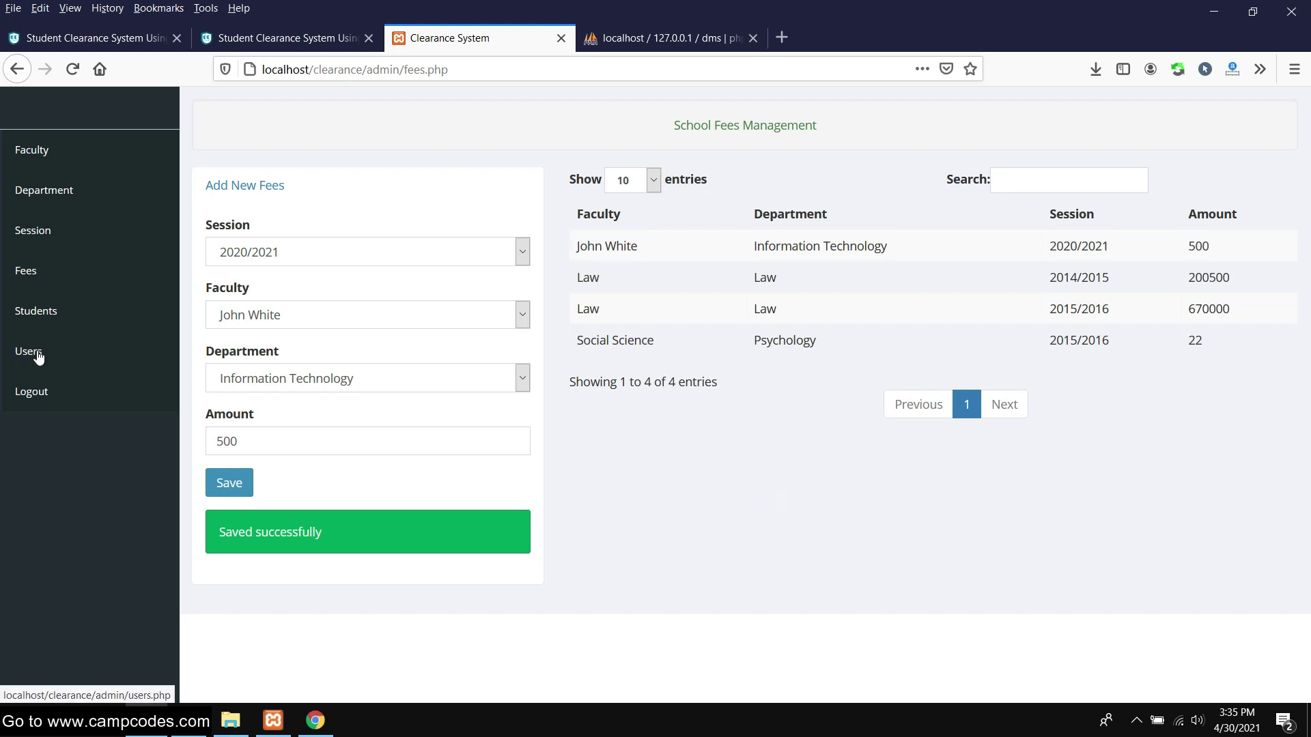
# On the Students page, enter the new student's full name and a password
pyautogui.click(43, 310)
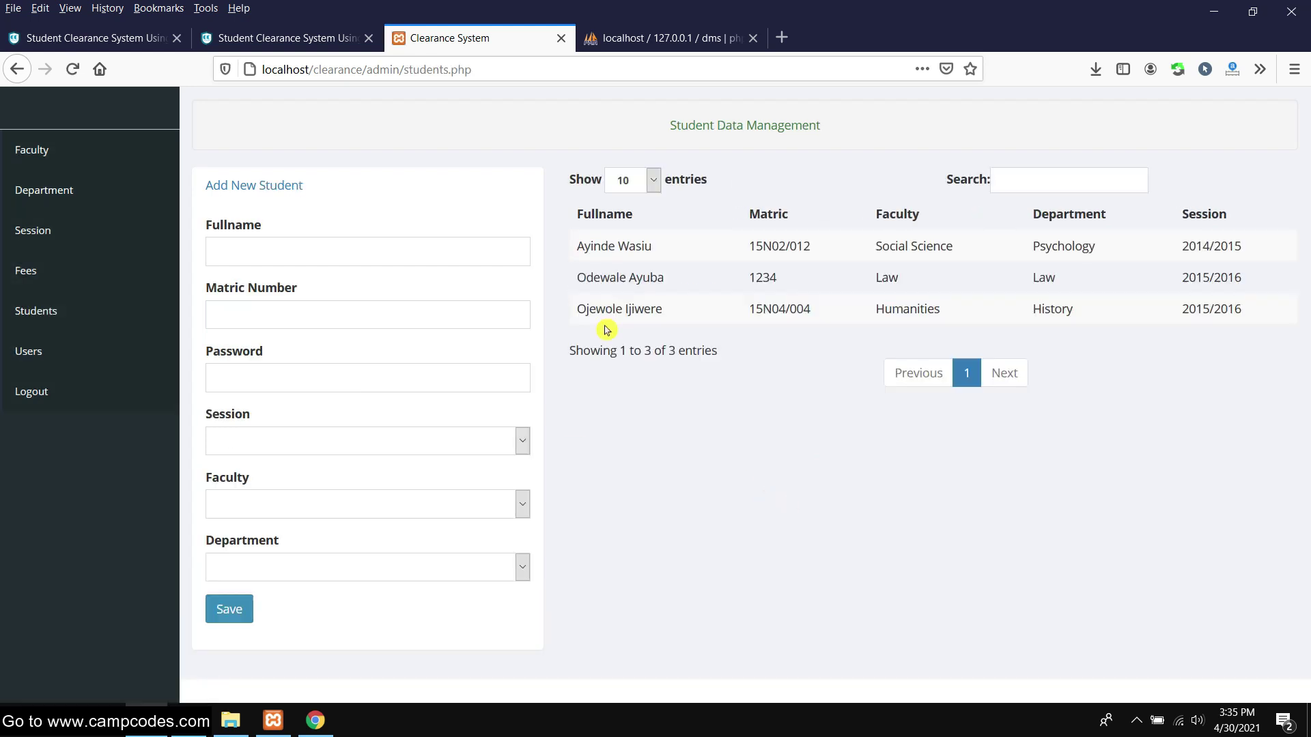
pyautogui.click(387, 250)
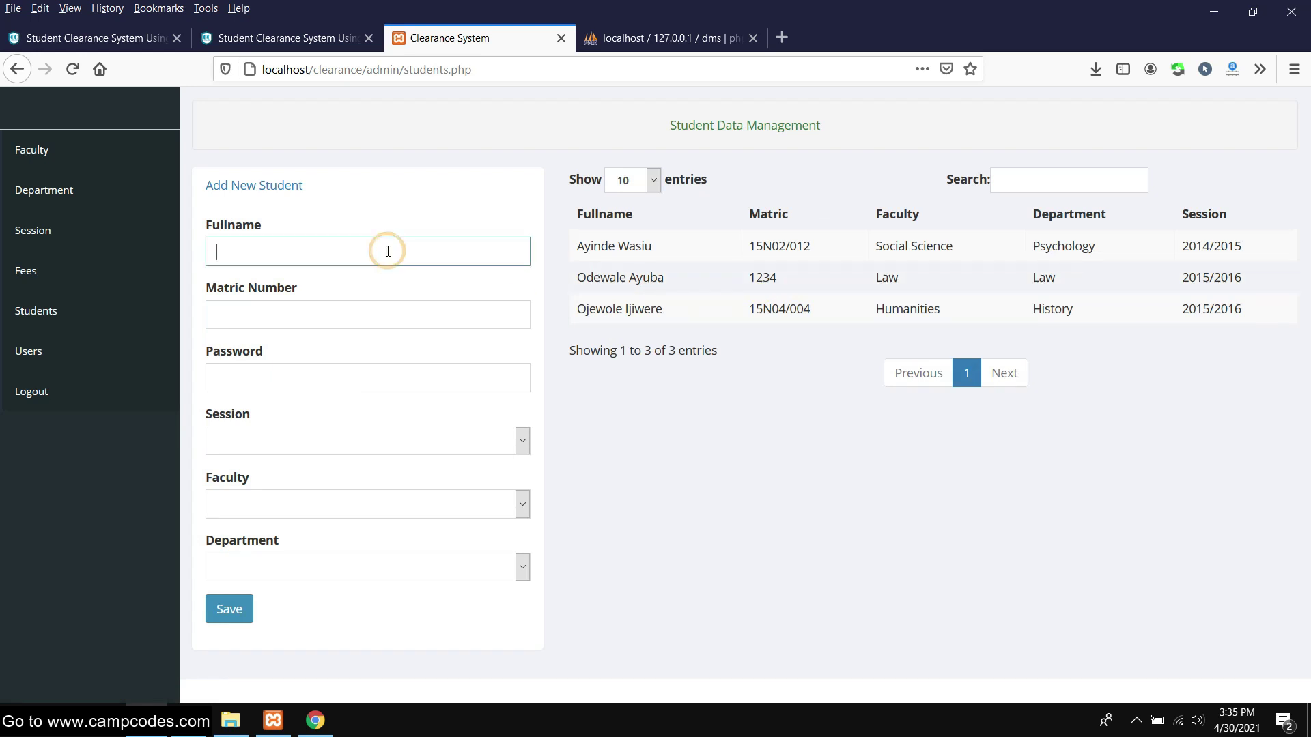
pyautogui.click(368, 382)
pyautogui.click(477, 351)
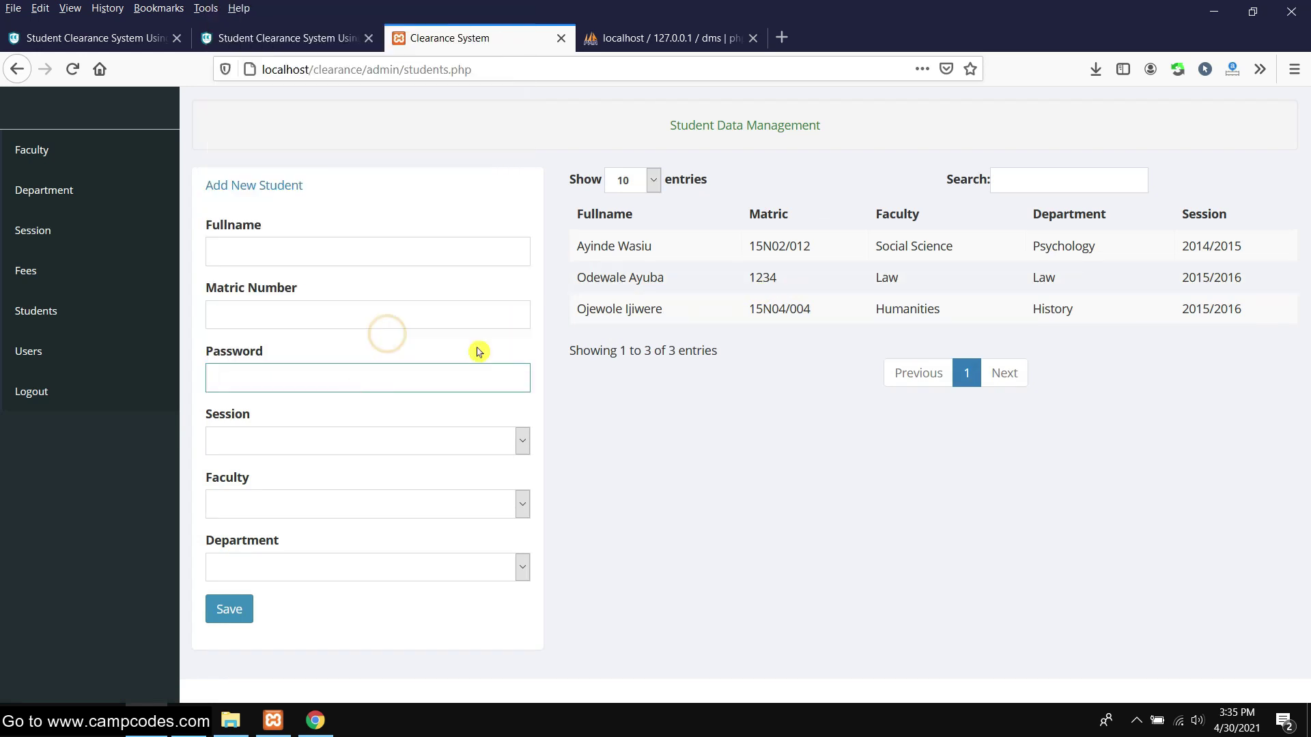
pyautogui.doubleClick(324, 374)
pyautogui.click(283, 260)
pyautogui.click(290, 383)
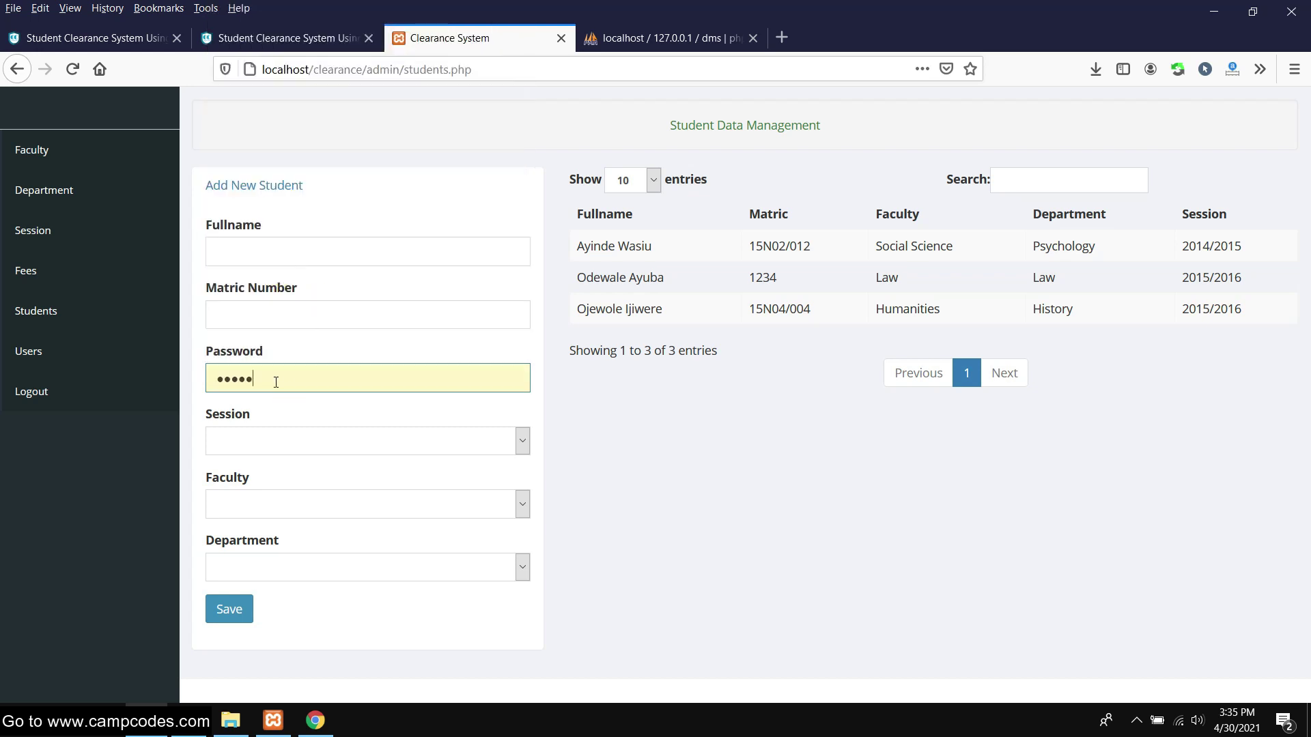
pyautogui.press('BackSpace')
pyautogui.press('BackSpace')
pyautogui.click(273, 239)
pyautogui.click(267, 254)
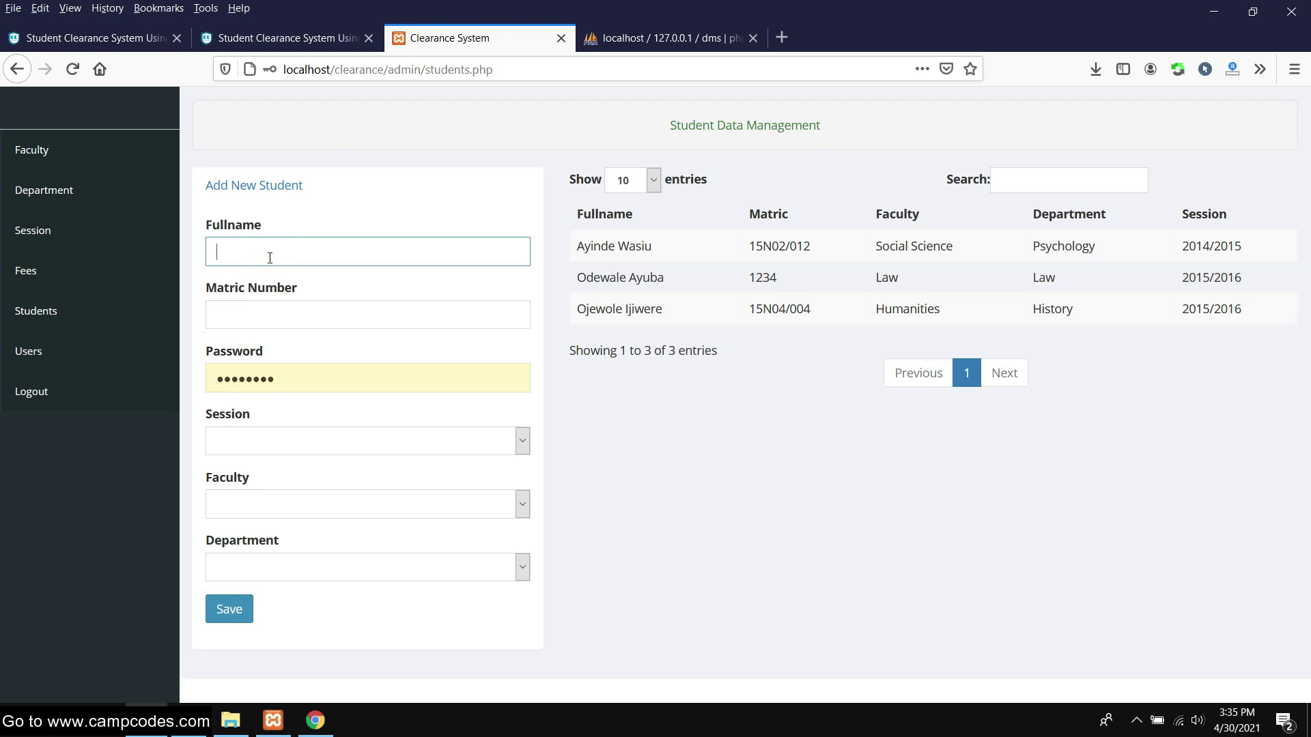
pyautogui.write('Coco Martin')
# Enter the matric number and replace the autofilled password with the student's own
pyautogui.click(323, 319)
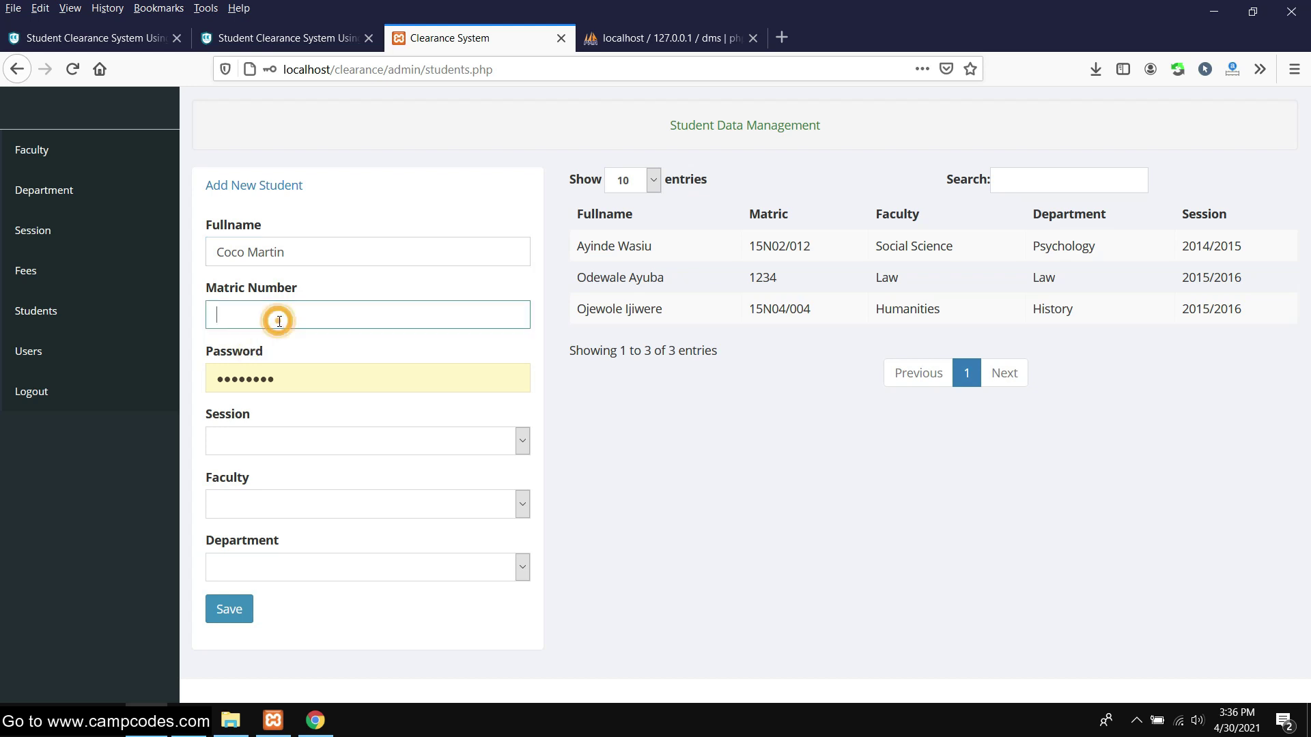
pyautogui.click(340, 320)
pyautogui.write('20210001')
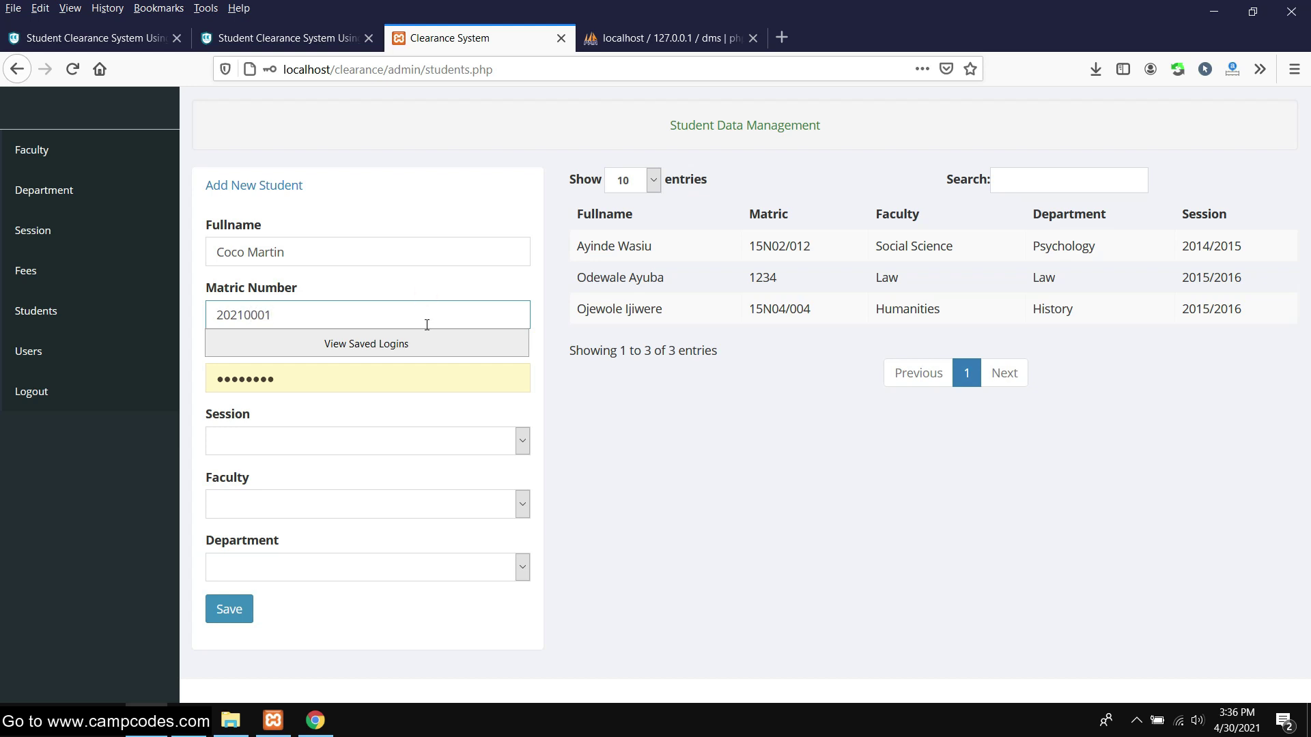
pyautogui.click(630, 453)
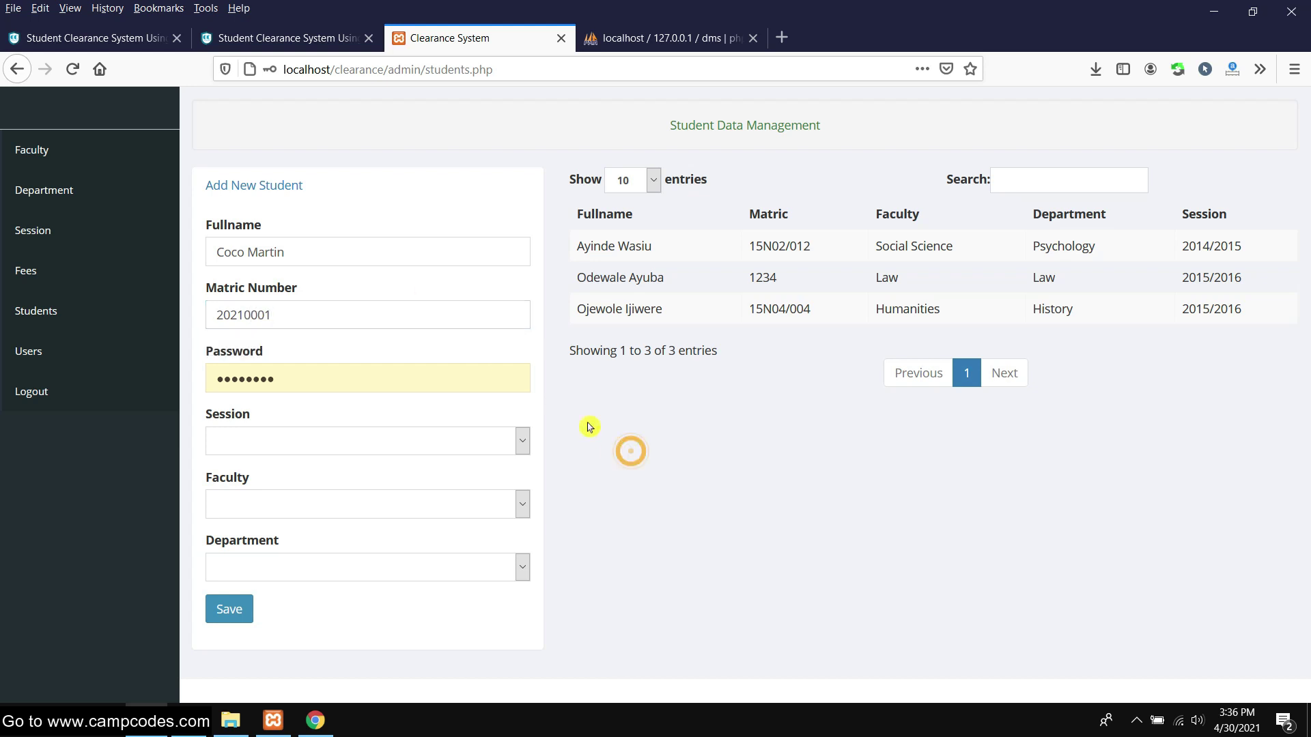
pyautogui.doubleClick(331, 375)
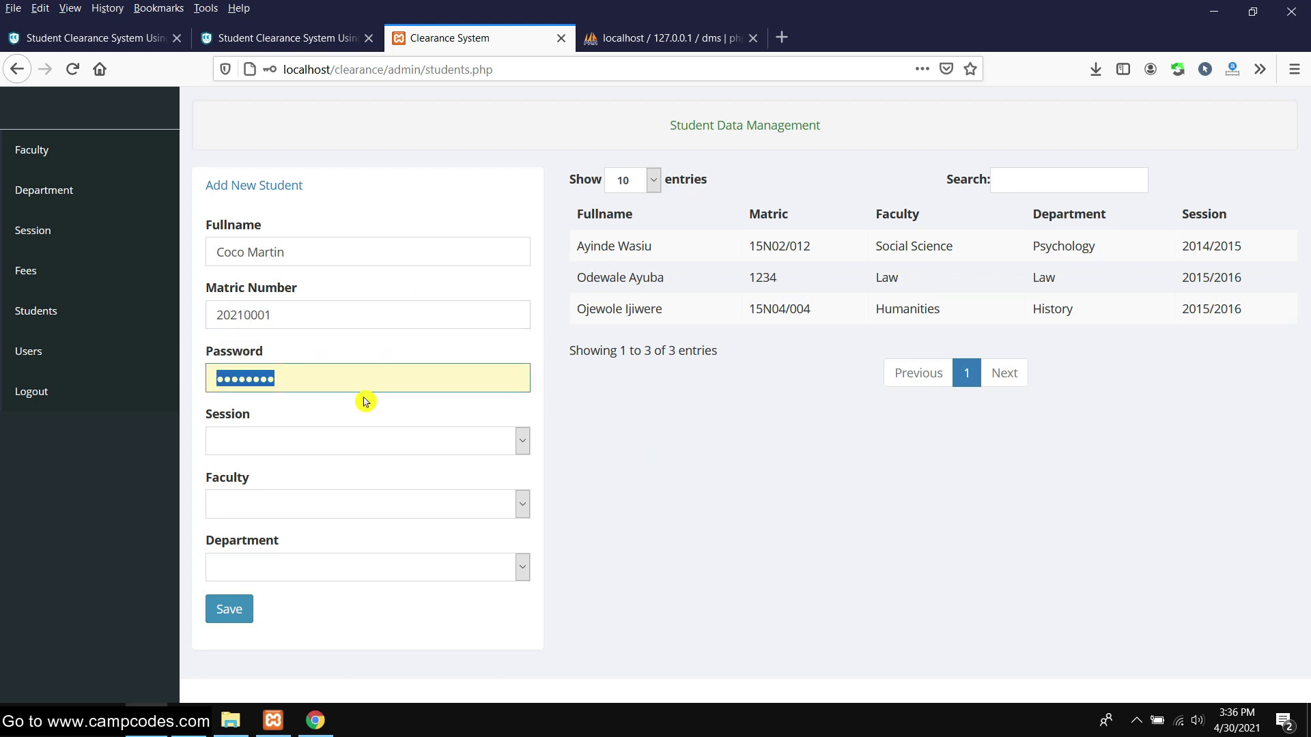
pyautogui.write('2')
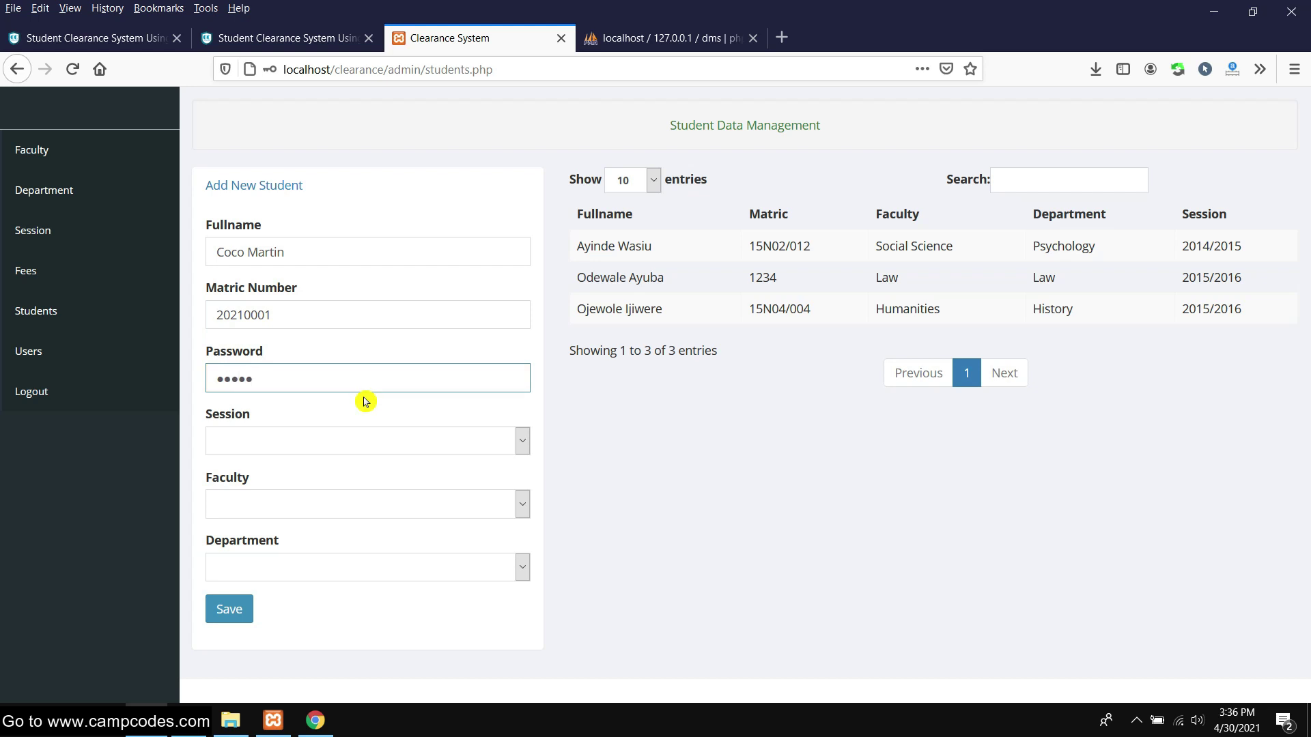
# Choose session 2020/2021 and the last listed faculty for the student
pyautogui.click(425, 445)
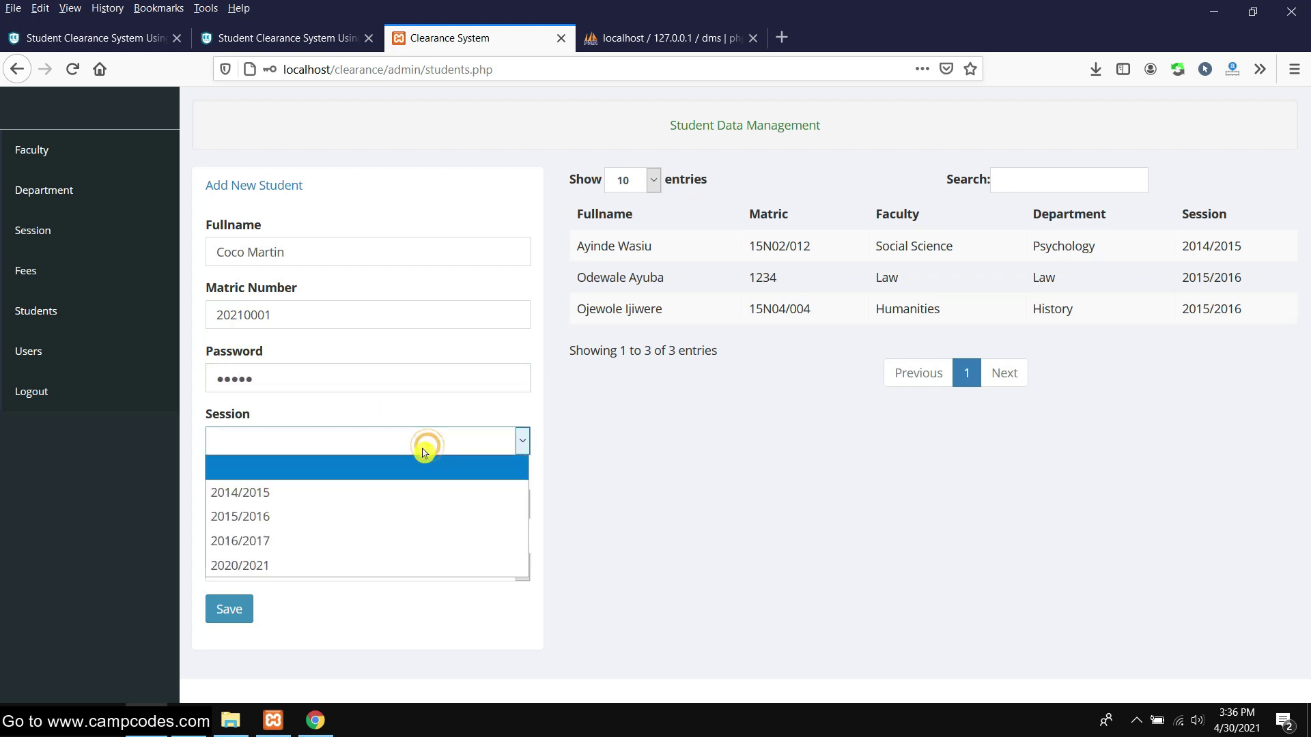
pyautogui.click(361, 573)
pyautogui.click(270, 314)
pyautogui.doubleClick(270, 314)
pyautogui.click(641, 506)
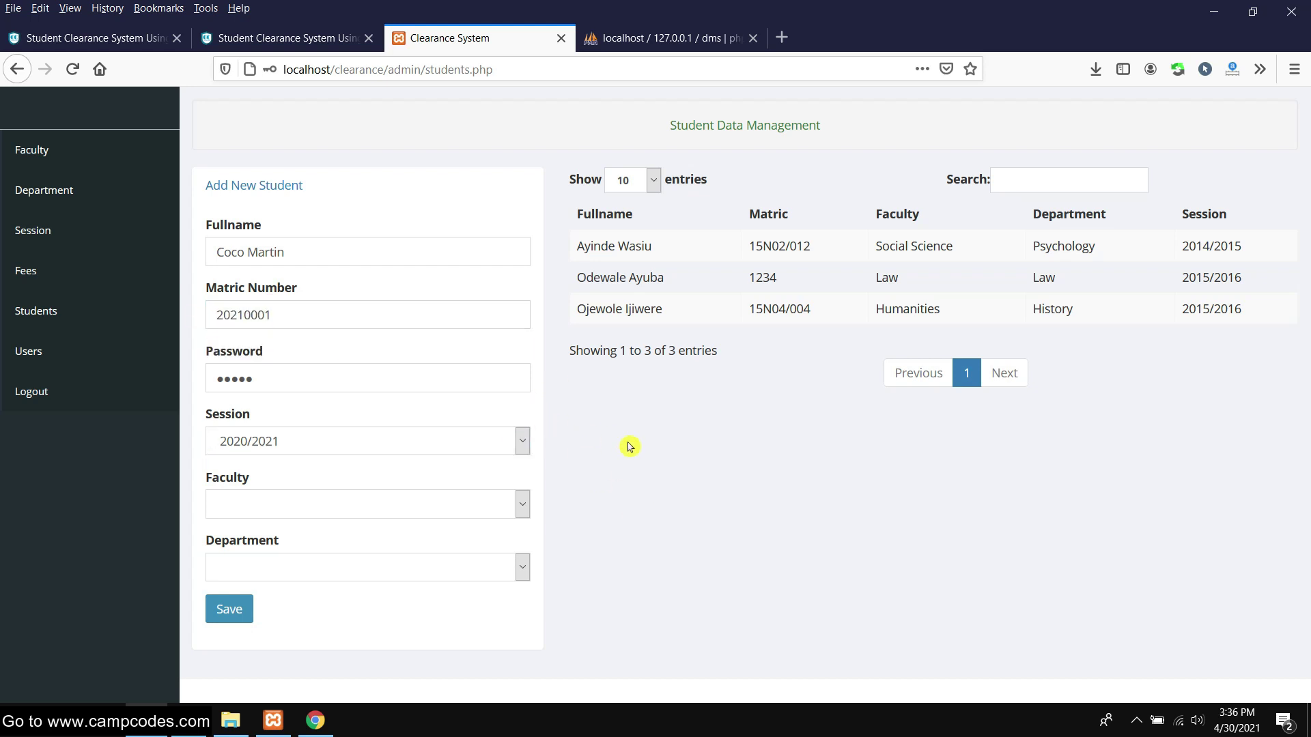
pyautogui.click(493, 499)
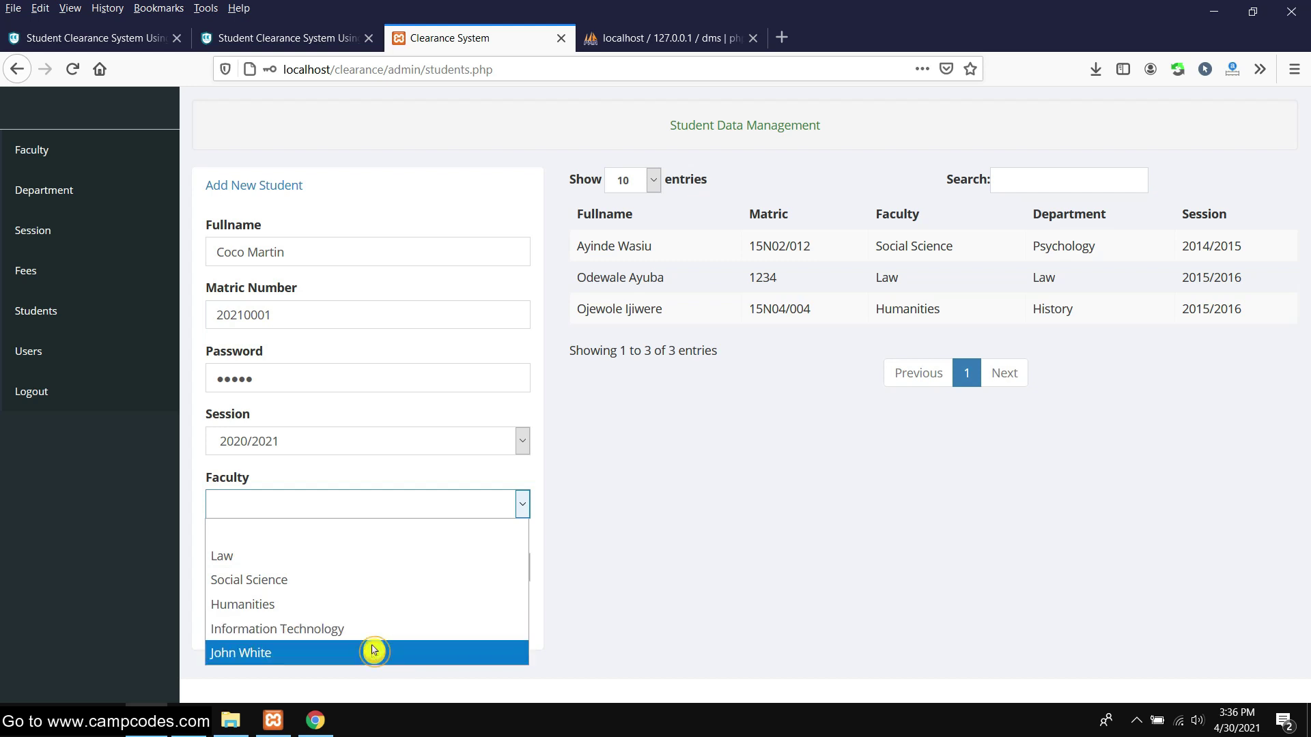
pyautogui.click(375, 652)
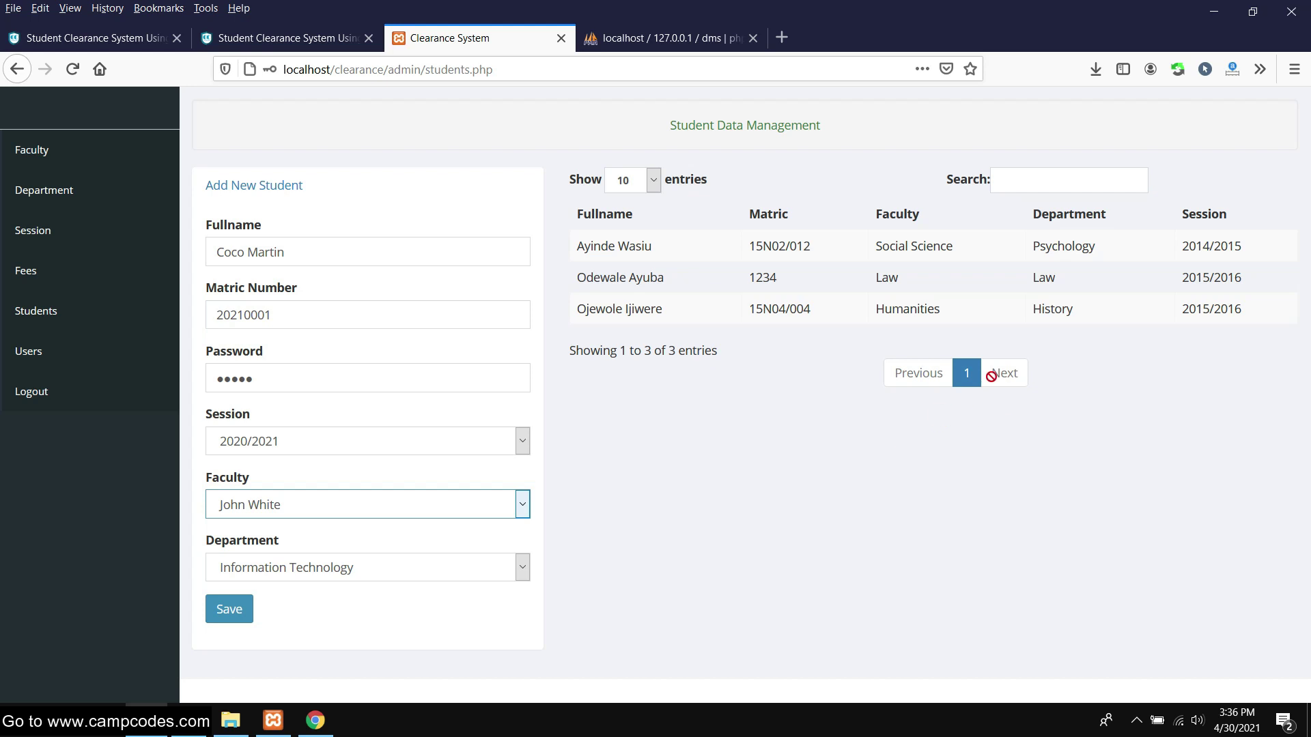
# Save the new student, declining Firefox's offer to store the login
pyautogui.click(235, 614)
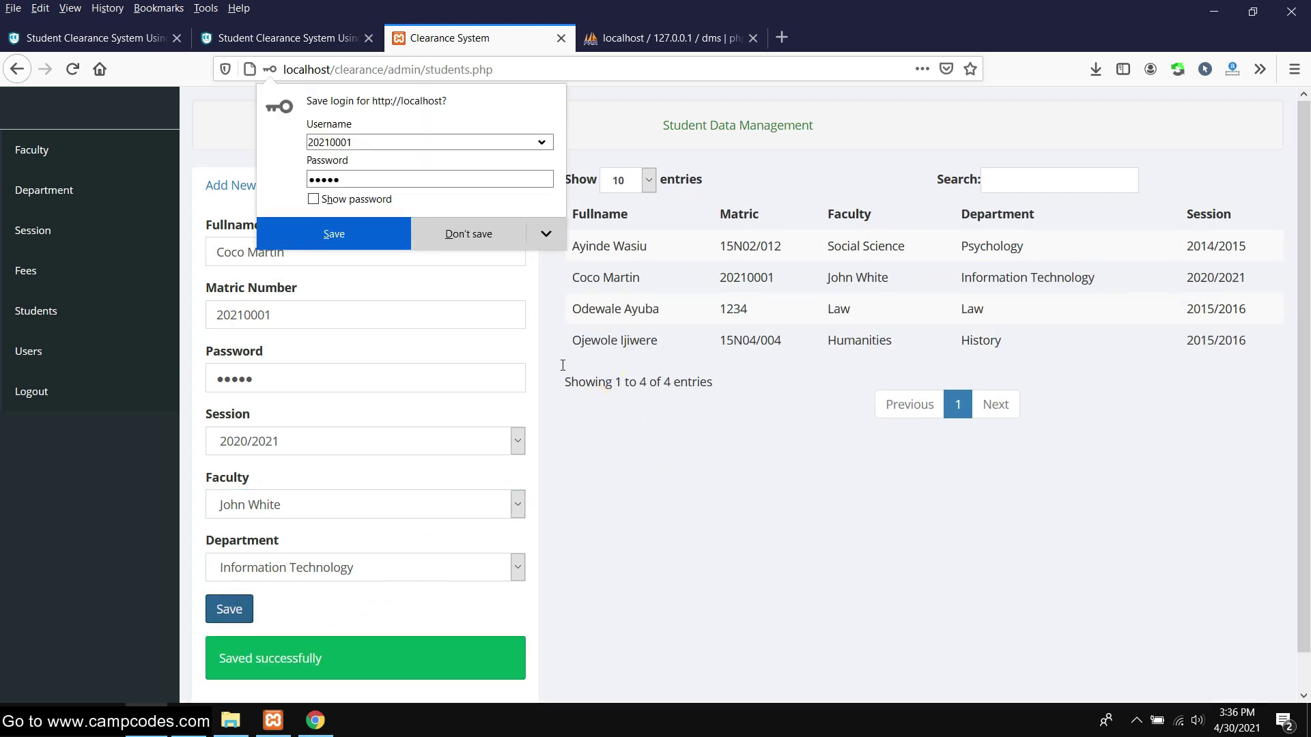
pyautogui.click(460, 242)
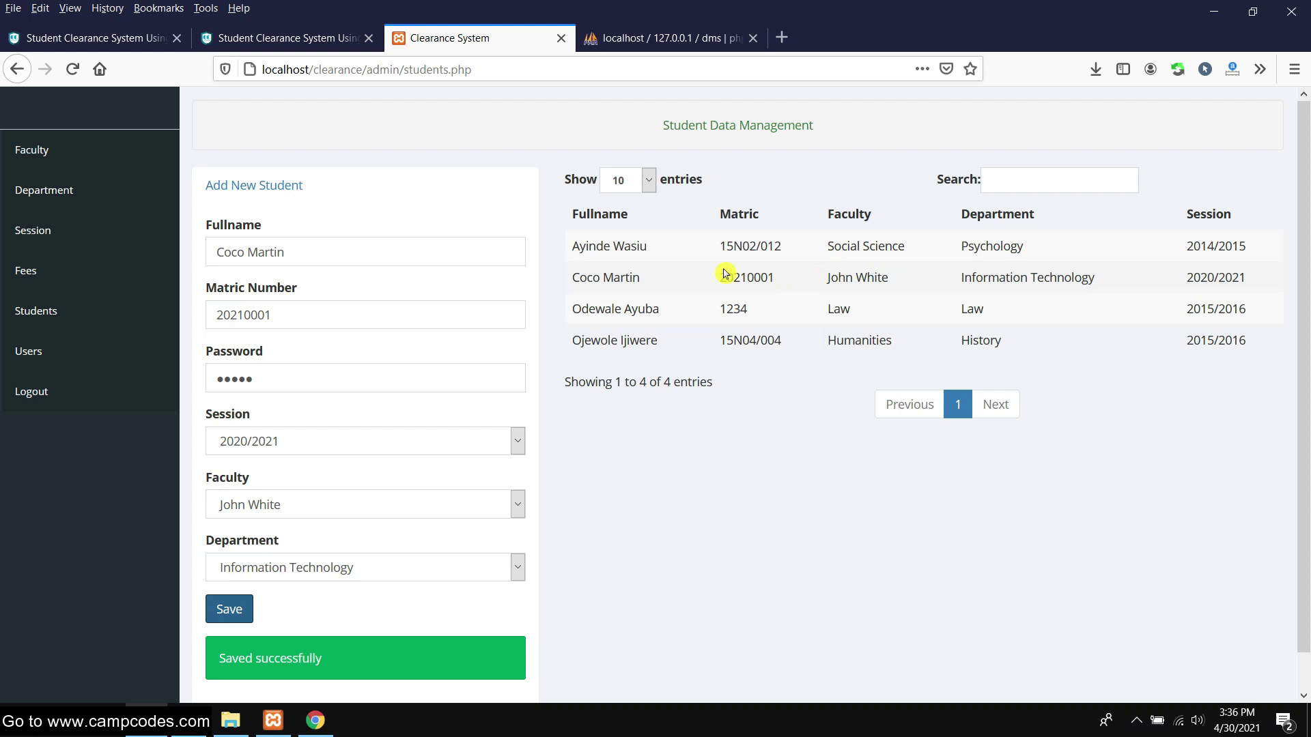
pyautogui.moveTo(724, 274); pyautogui.dragTo(1151, 280)
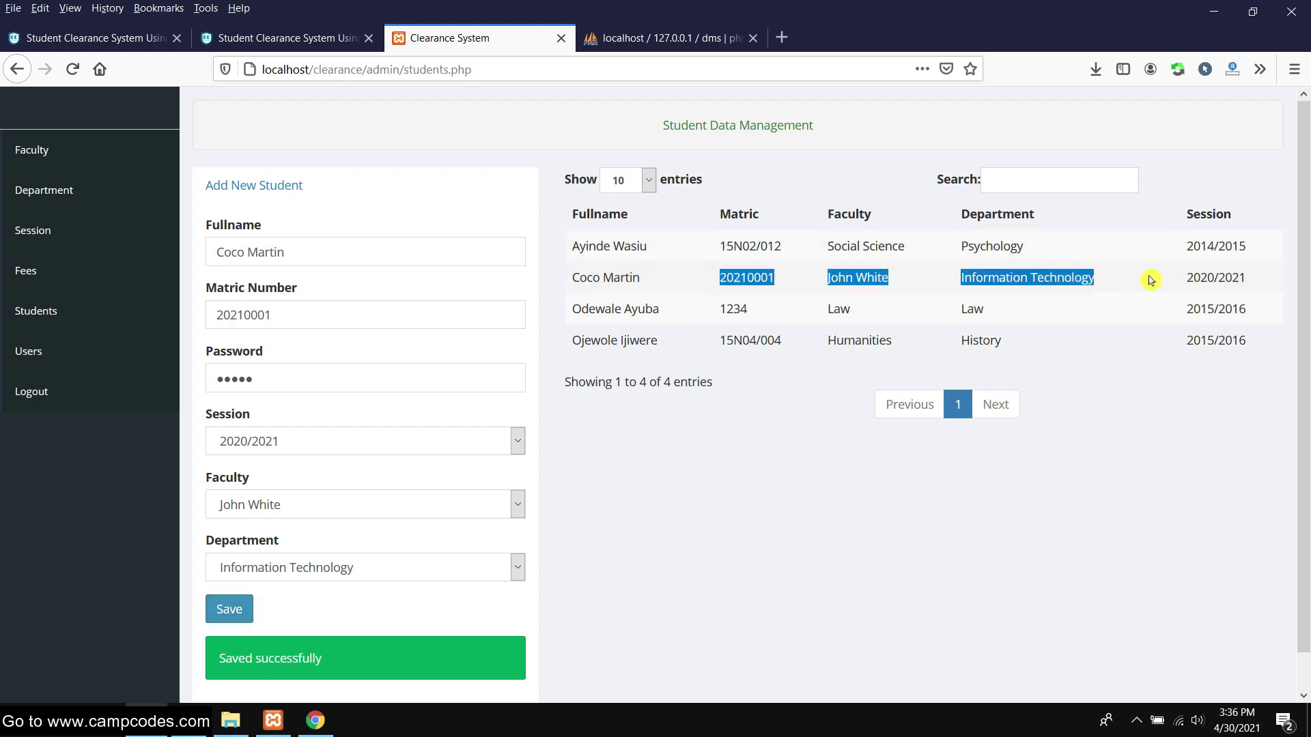
pyautogui.click(1080, 396)
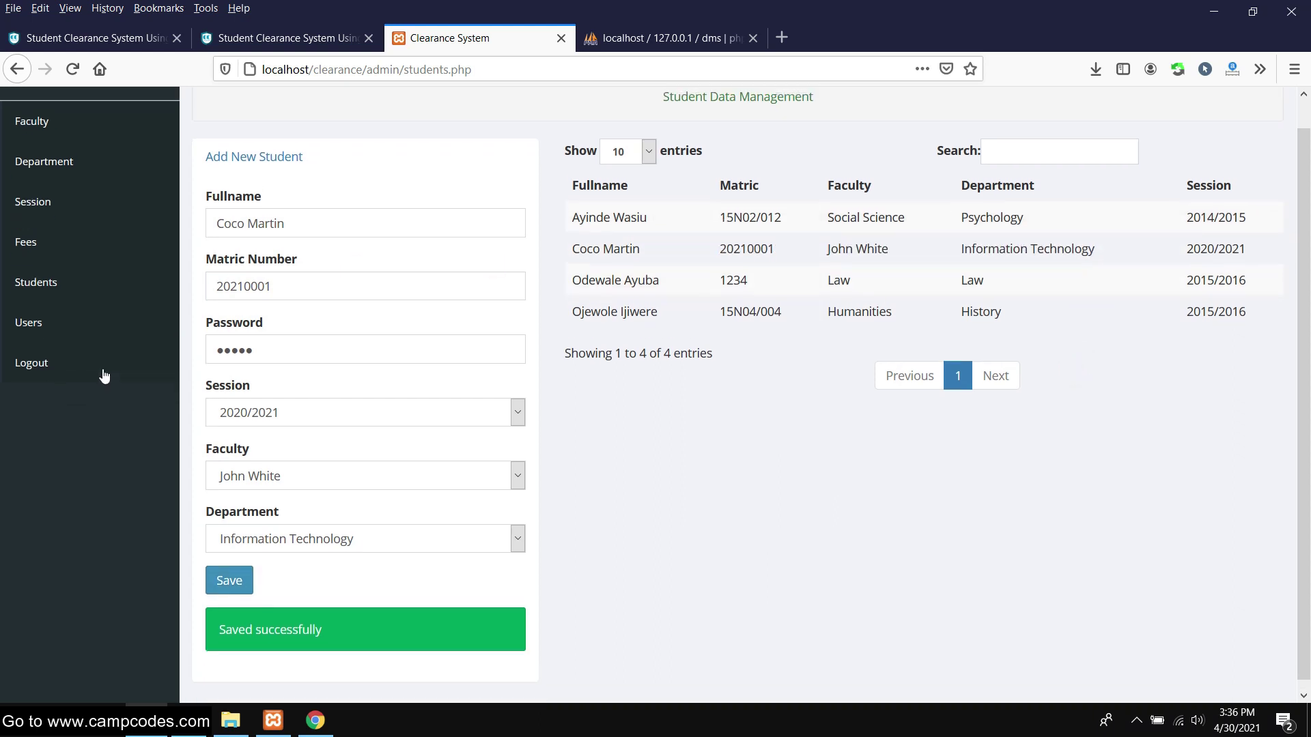
pyautogui.moveTo(567, 280); pyautogui.dragTo(1165, 274)
# Search the student list for 'co' to show only the new student
pyautogui.click(1047, 182)
pyautogui.write('coco')
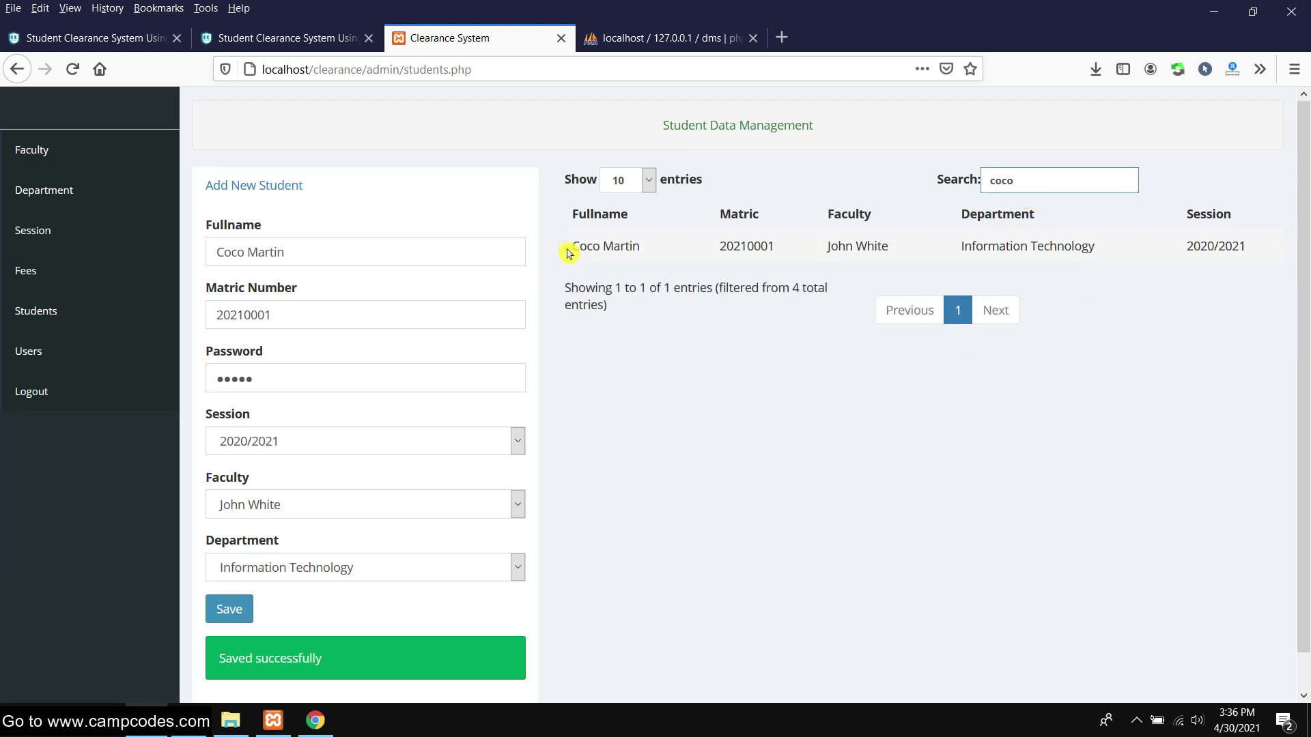
pyautogui.moveTo(567, 254); pyautogui.dragTo(1126, 247)
pyautogui.click(1134, 287)
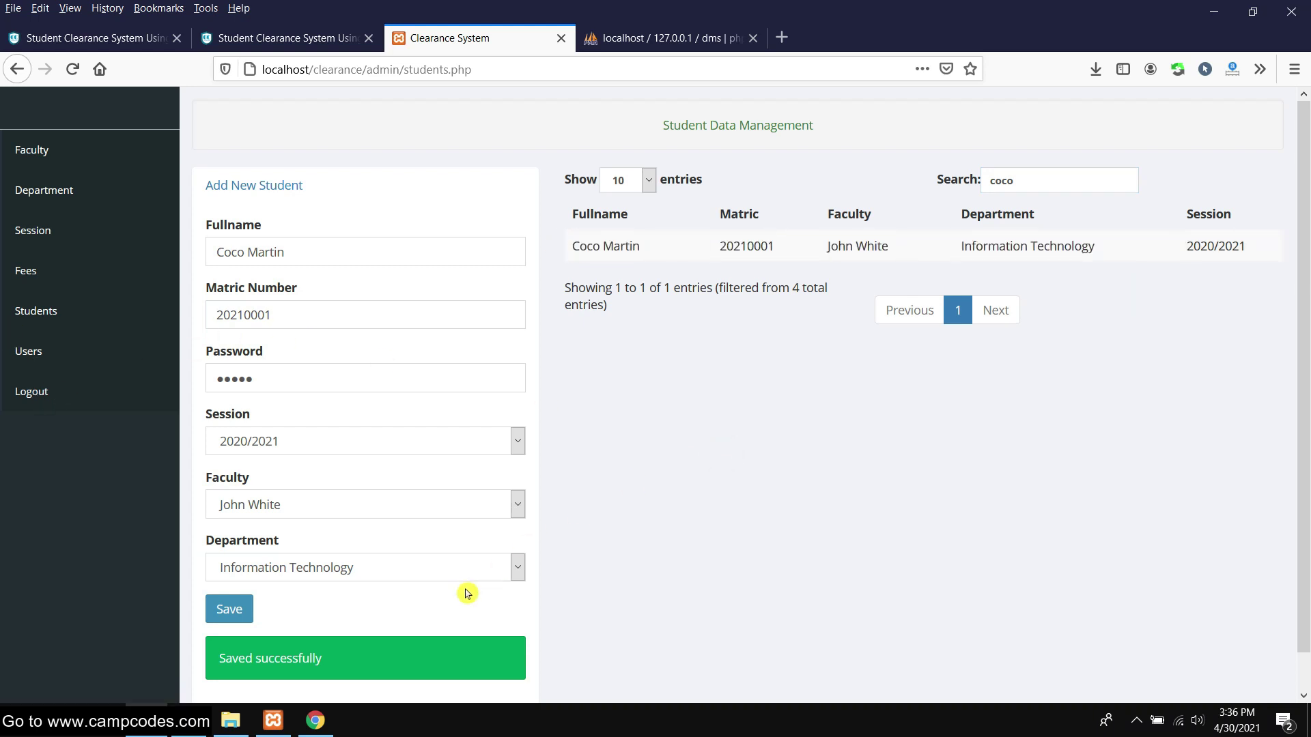
# In Chrome, go to localhost/clearance/ and open the student login page
pyautogui.click(315, 720)
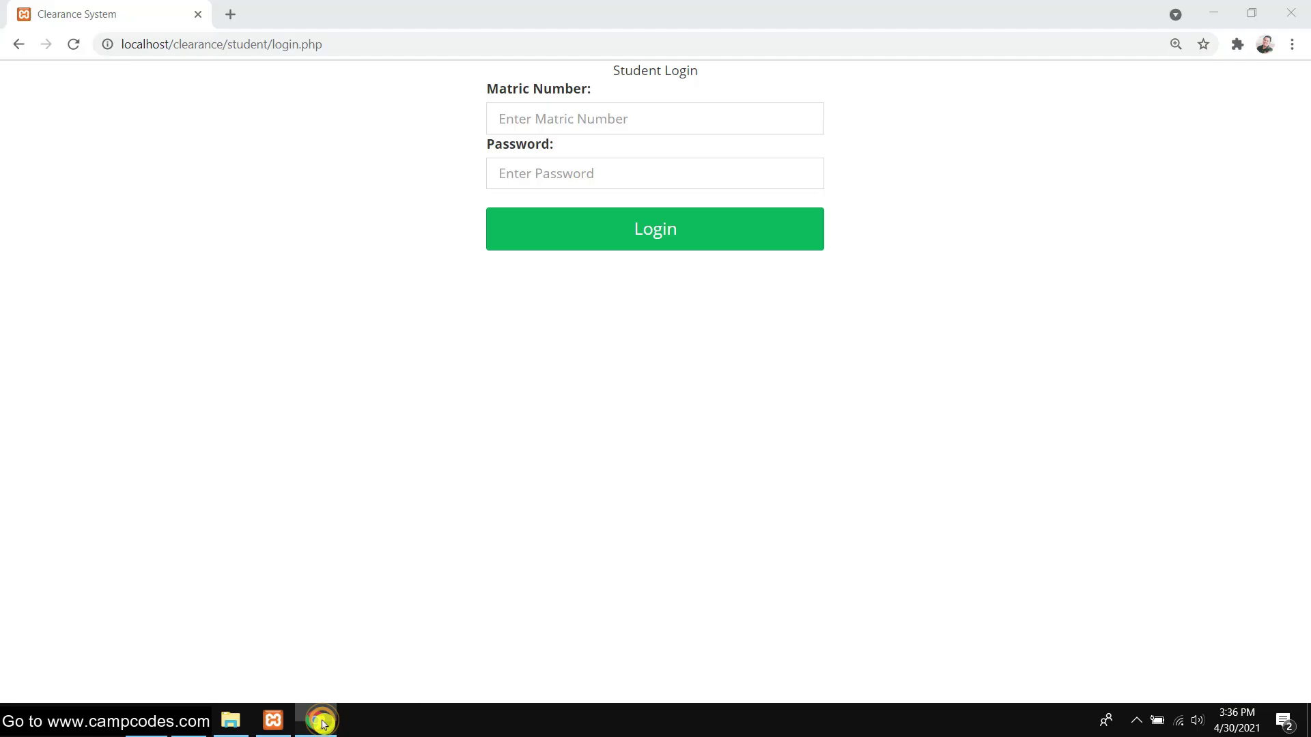
pyautogui.click(239, 44)
pyautogui.moveTo(227, 44); pyautogui.dragTo(398, 44)
pyautogui.press('BackSpace')
pyautogui.press('Return')
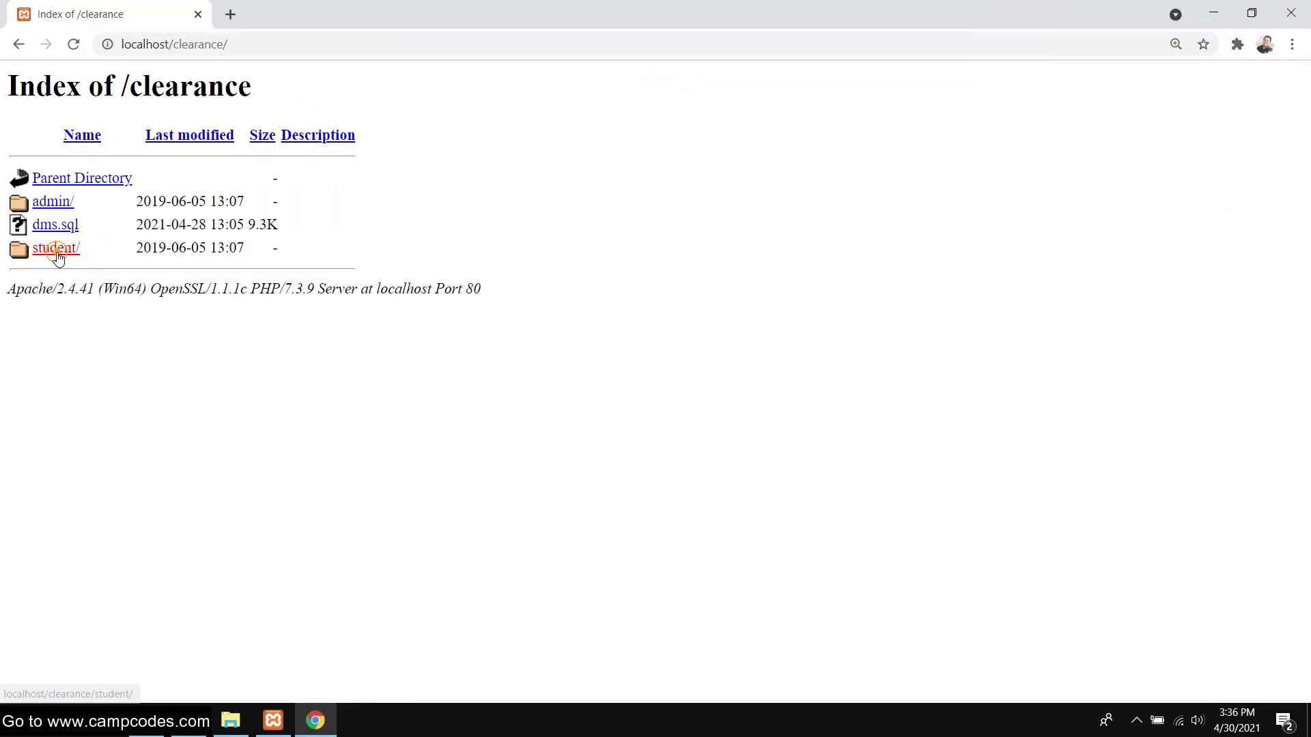
pyautogui.click(58, 255)
# Log in with the student's matric number copied from the admin list and their password
pyautogui.moveTo(146, 720)
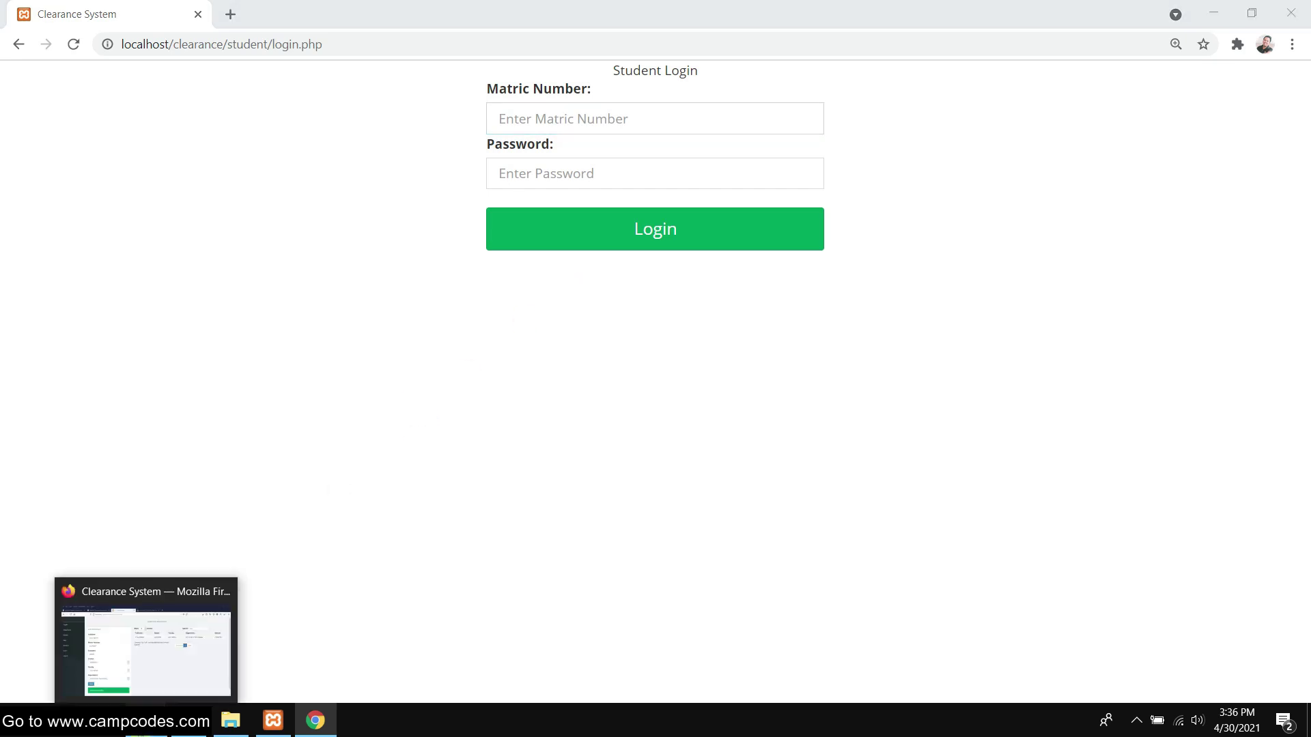
pyautogui.click(145, 639)
pyautogui.moveTo(719, 247); pyautogui.dragTo(776, 247)
pyautogui.rightClick(771, 247)
pyautogui.click(785, 256)
pyautogui.click(314, 721)
pyautogui.rightClick(543, 119)
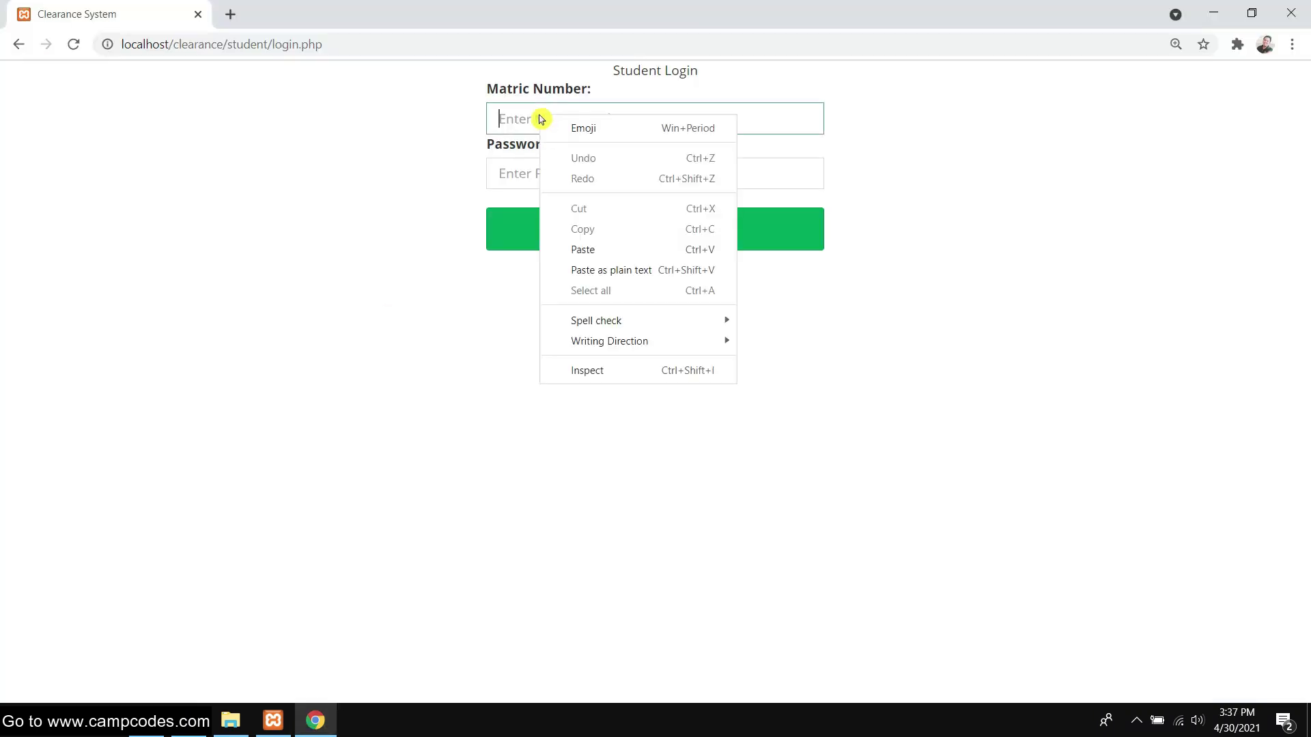
pyautogui.click(600, 251)
pyautogui.click(575, 173)
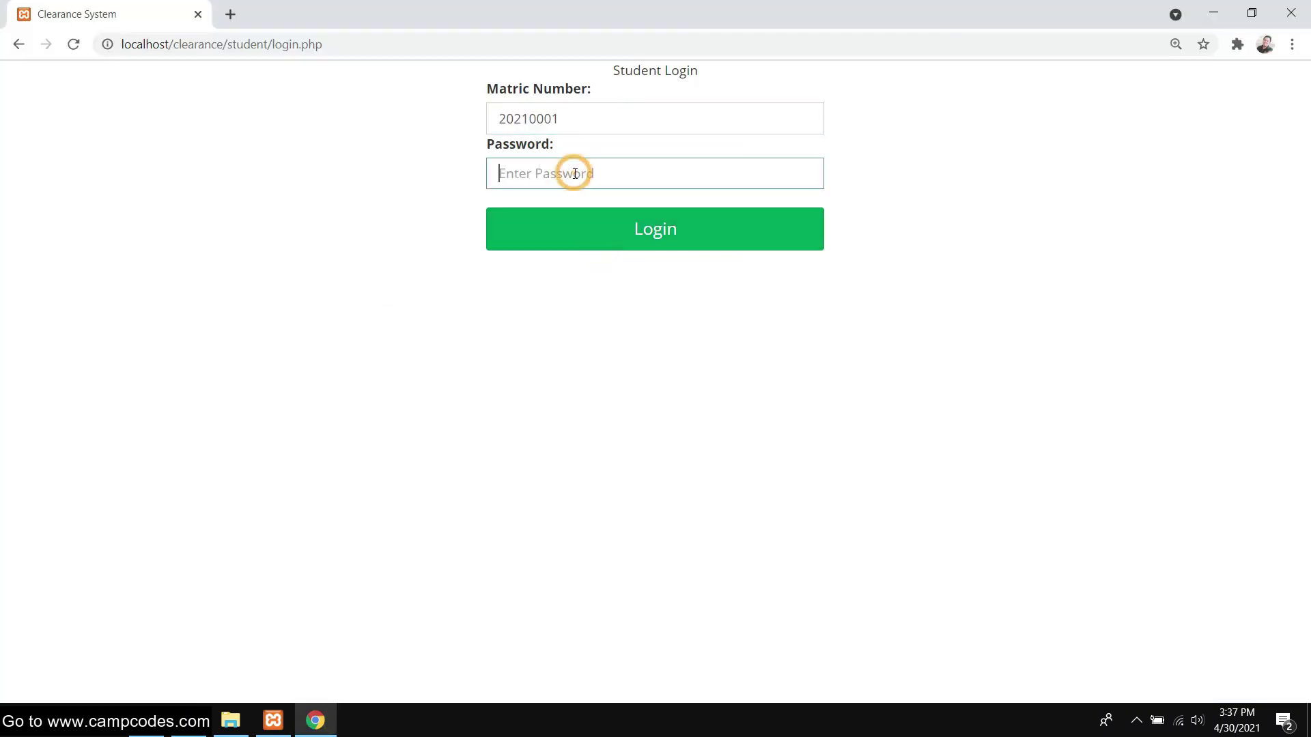
pyautogui.write('12')
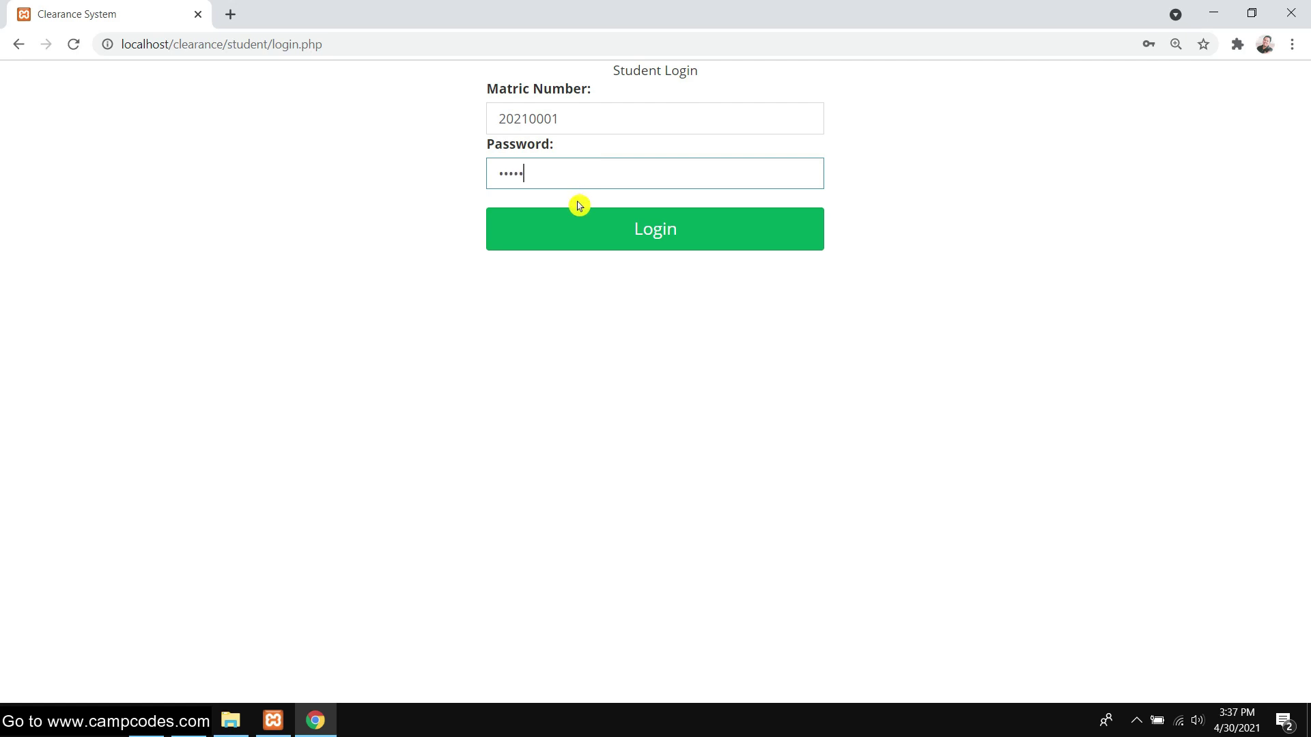
pyautogui.write('345')
pyautogui.click(576, 229)
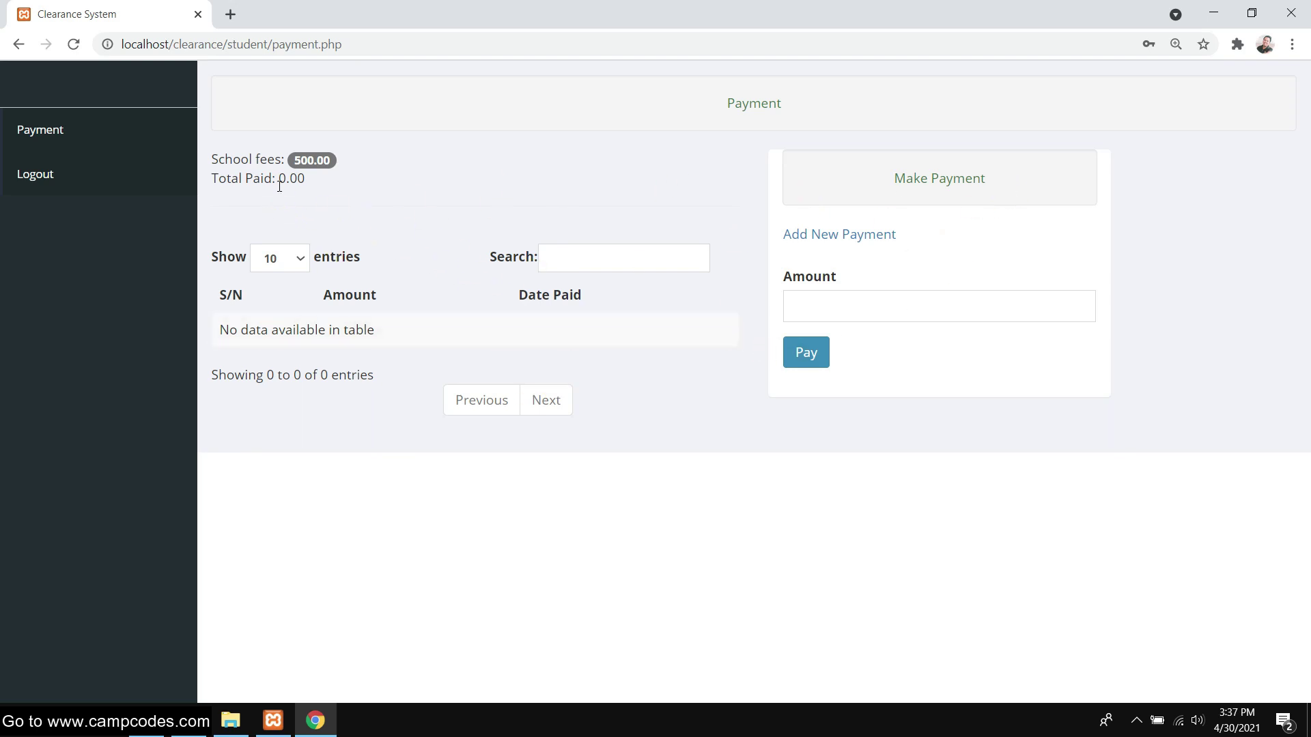
# Keep 10 entries per page, reload, and check the 500.00 school fees amount
pyautogui.click(293, 258)
pyautogui.click(293, 257)
pyautogui.click(383, 345)
pyautogui.click(36, 129)
pyautogui.moveTo(292, 165); pyautogui.dragTo(331, 160)
pyautogui.click(963, 173)
# Pay 200 and reload so Total Paid shows 200.00
pyautogui.click(616, 255)
pyautogui.click(865, 299)
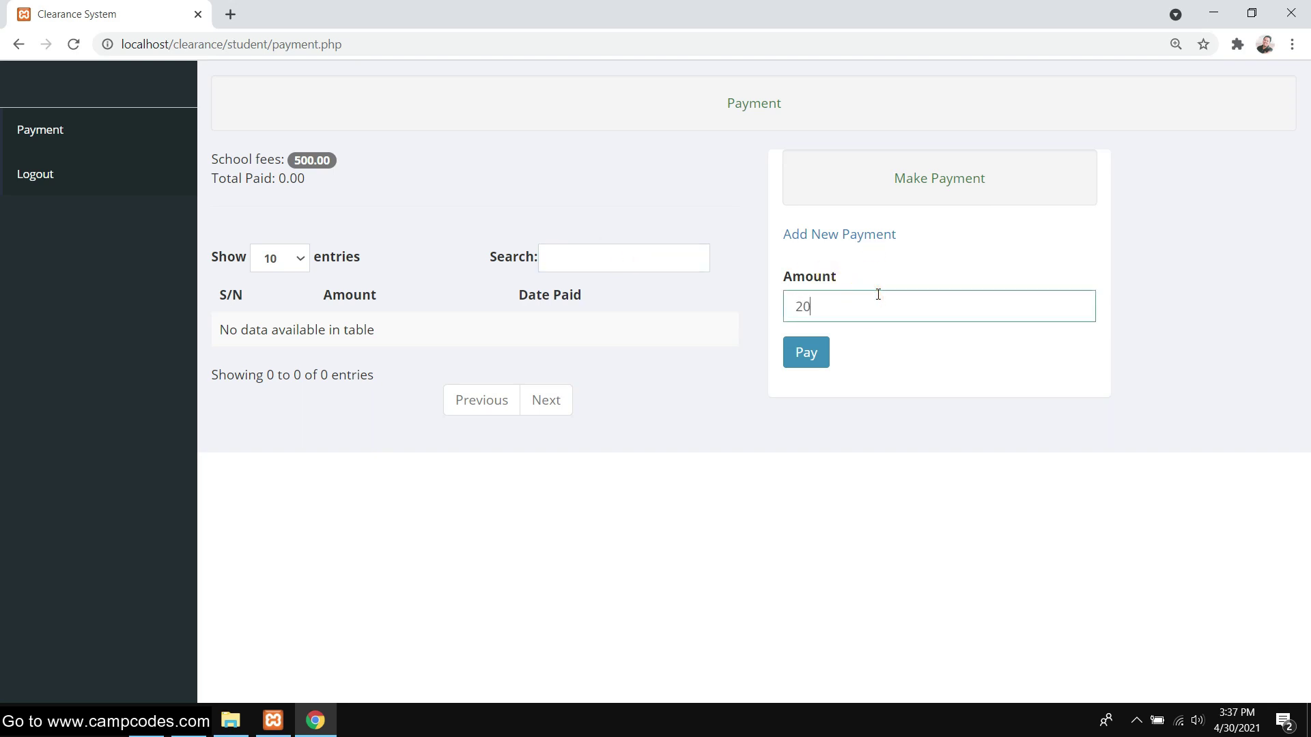
pyautogui.click(819, 354)
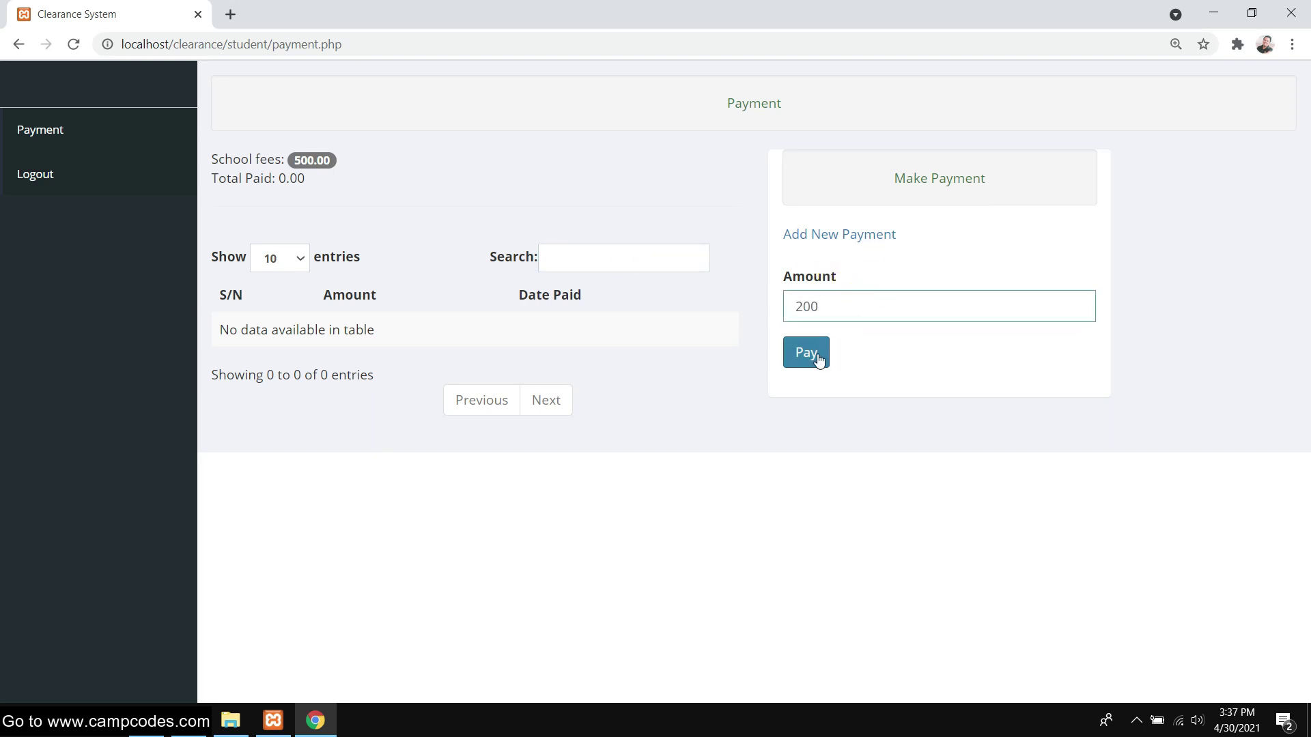
pyautogui.doubleClick(307, 334)
pyautogui.rightClick(133, 11)
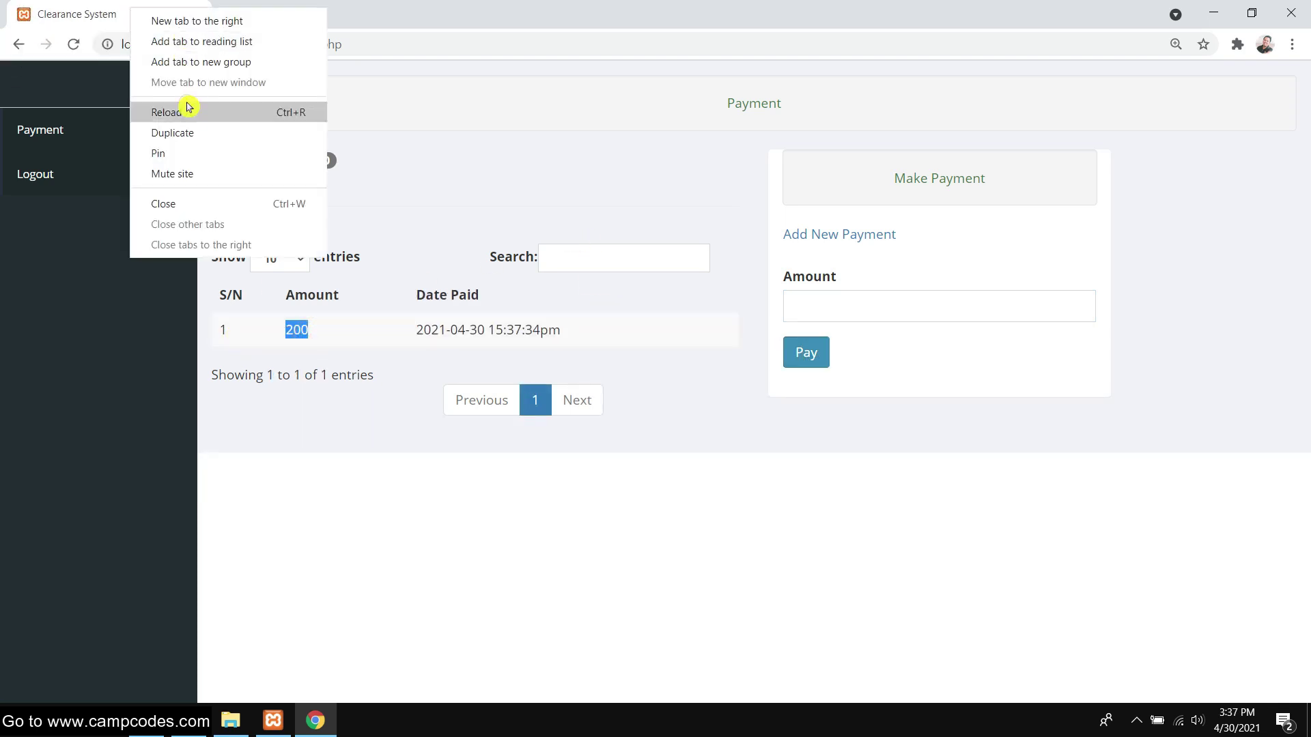
pyautogui.click(189, 109)
pyautogui.tripleClick(324, 189)
pyautogui.click(466, 208)
pyautogui.click(958, 181)
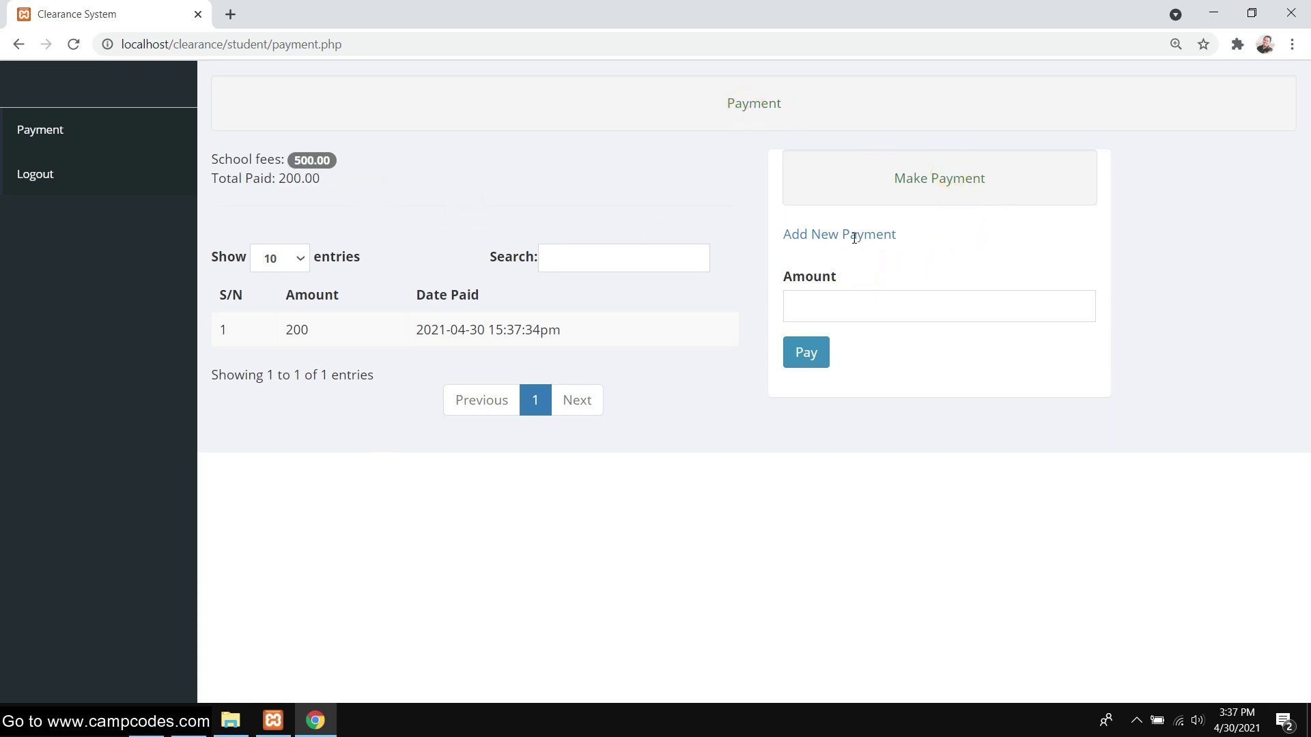
pyautogui.click(816, 312)
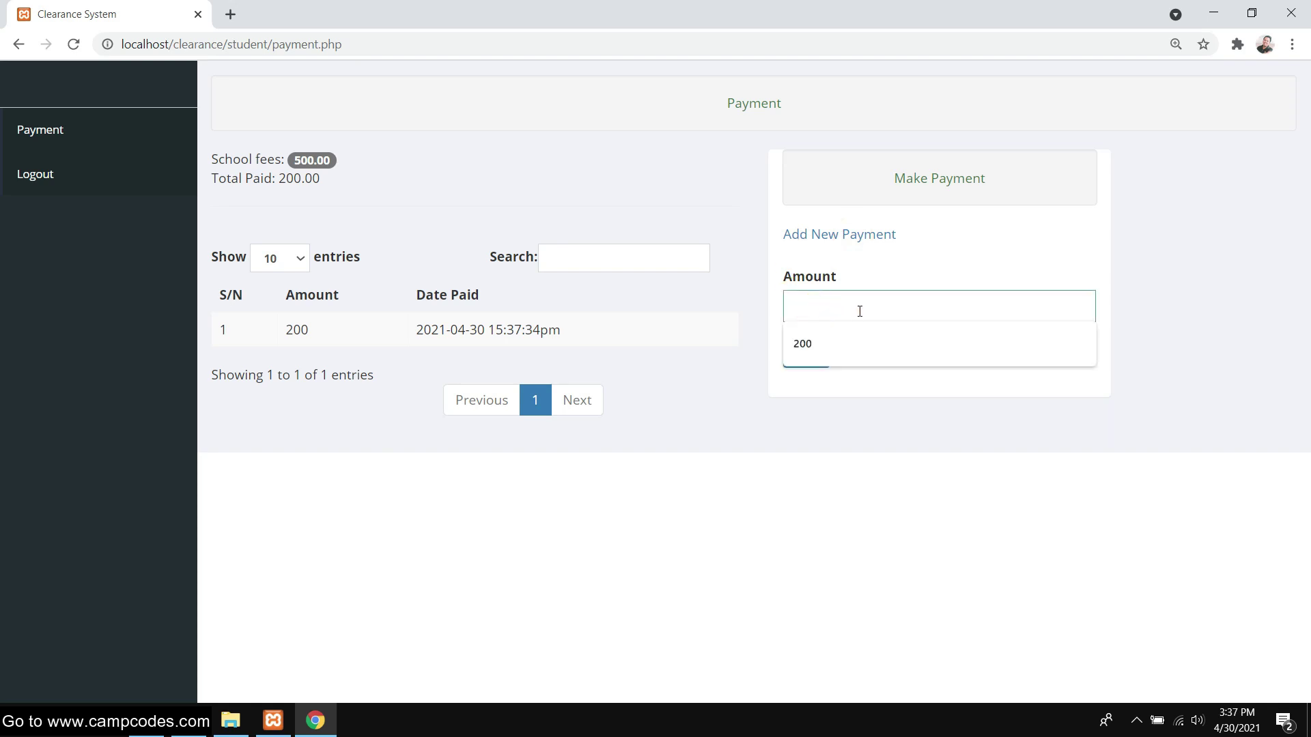
pyautogui.click(831, 346)
pyautogui.click(809, 358)
pyautogui.rightClick(75, 13)
pyautogui.click(161, 108)
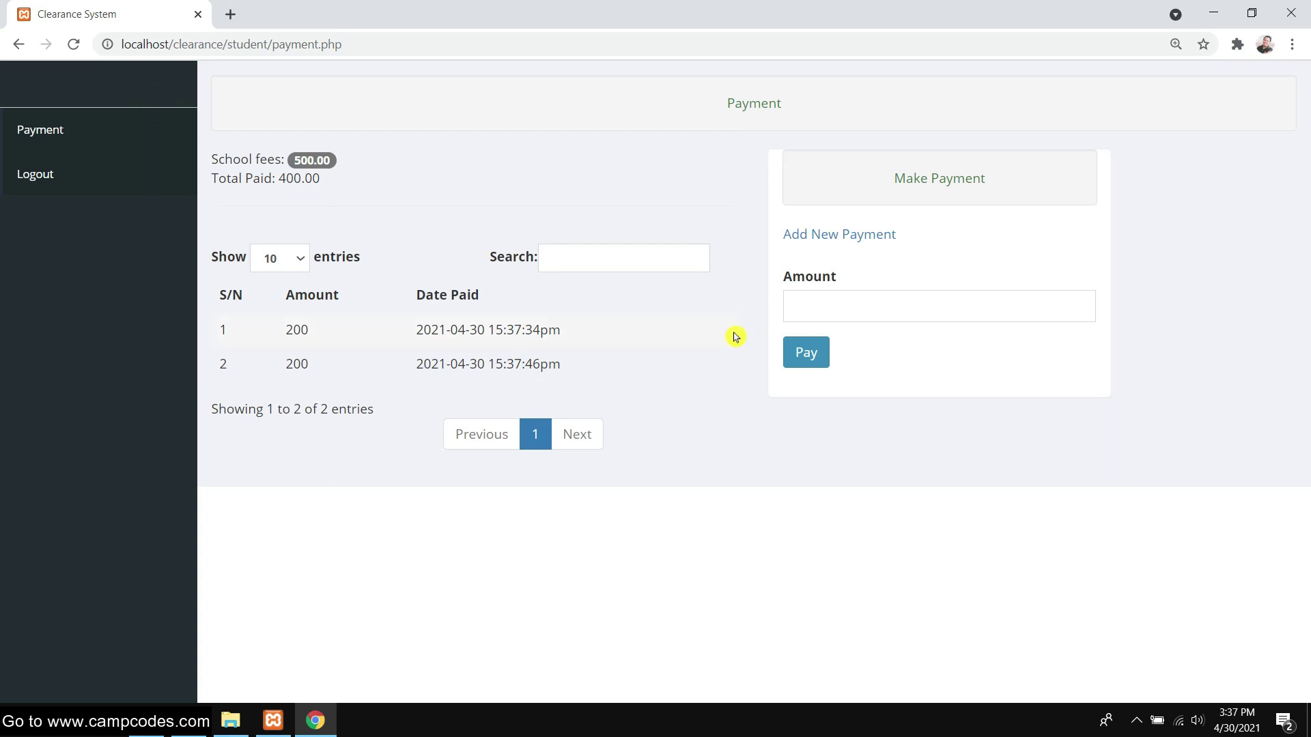
pyautogui.click(865, 312)
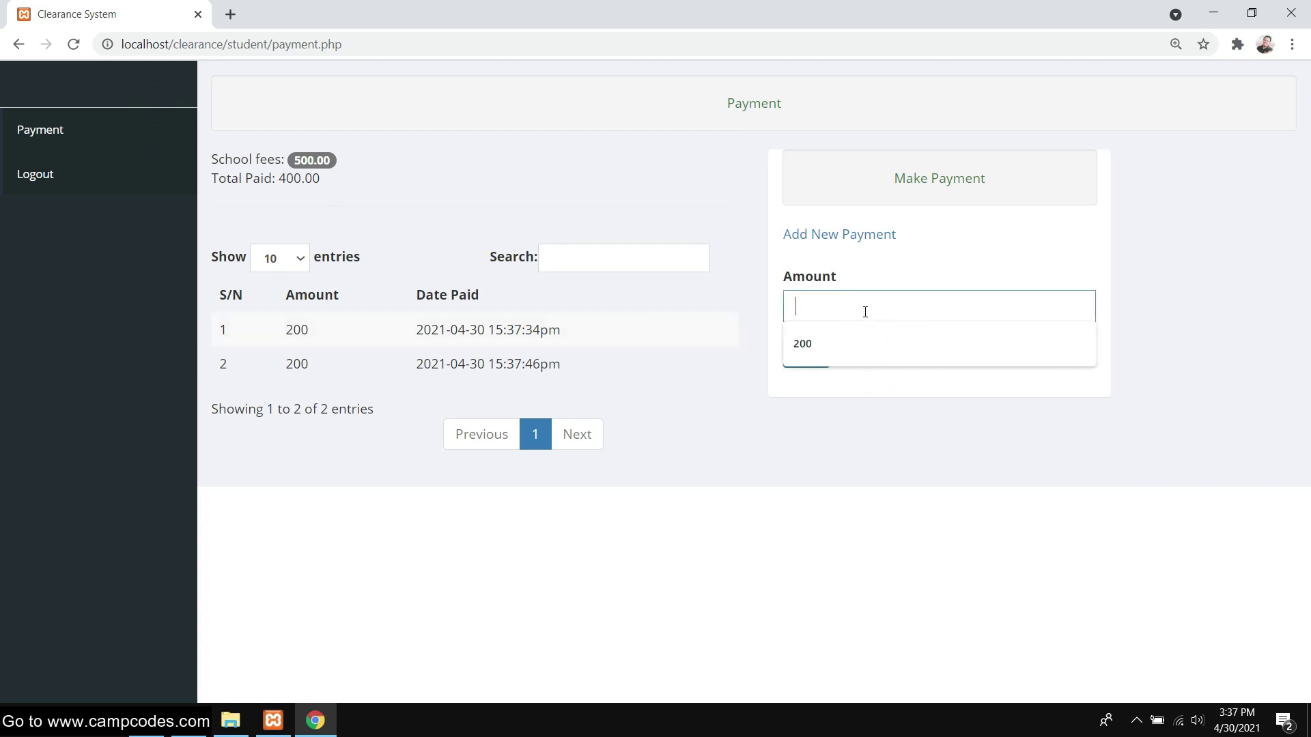
pyautogui.write('400')
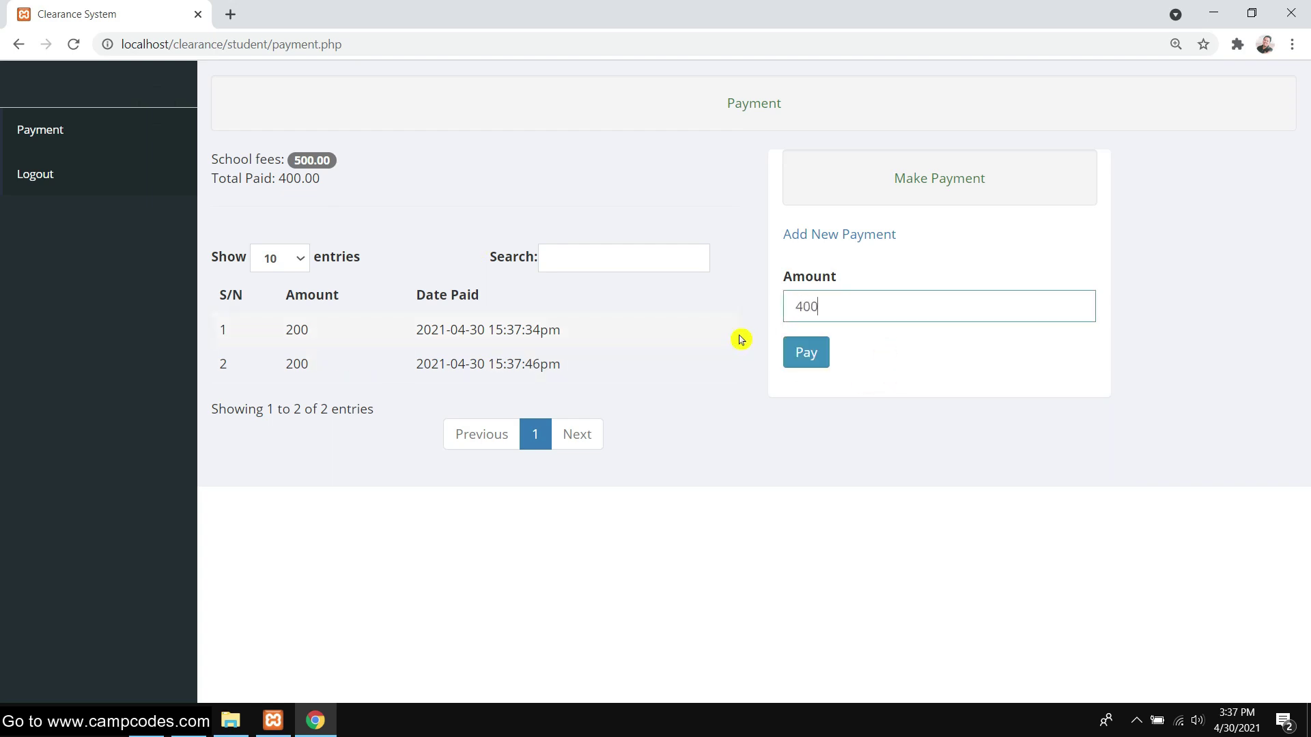
pyautogui.click(827, 356)
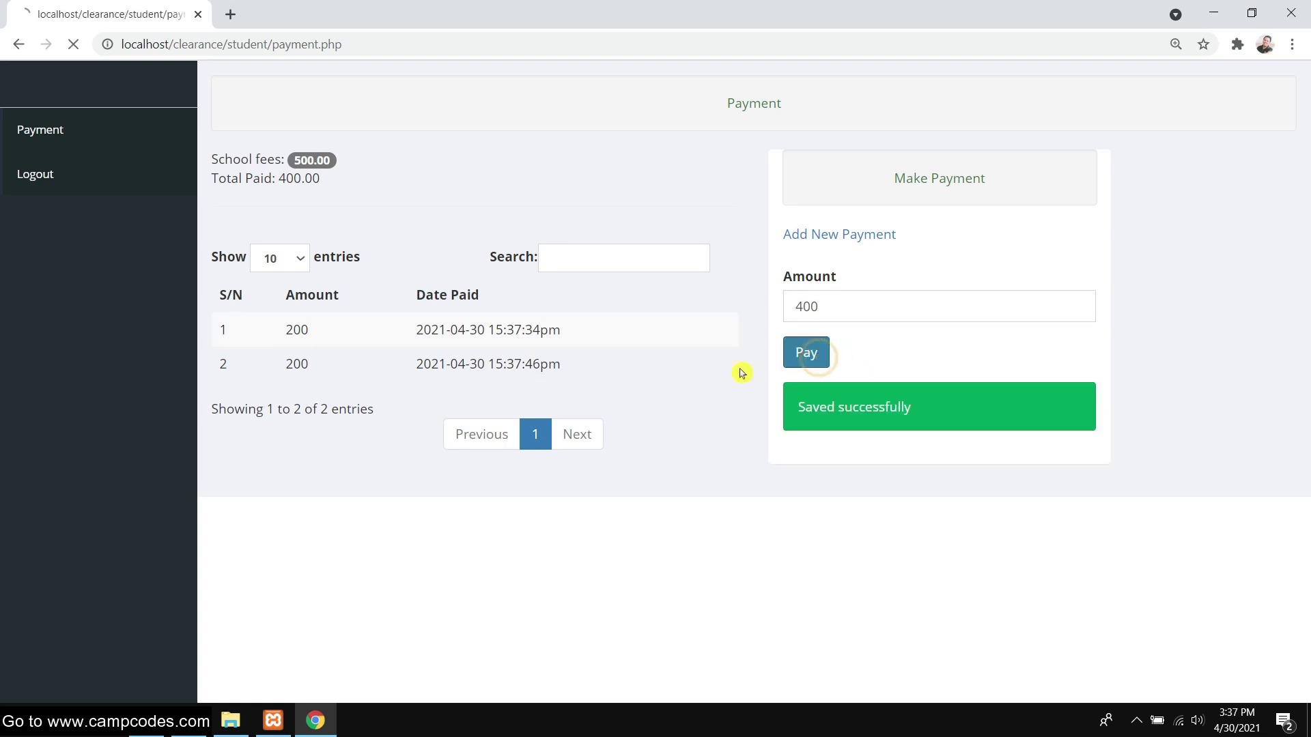
pyautogui.rightClick(74, 12)
pyautogui.click(135, 113)
pyautogui.click(847, 186)
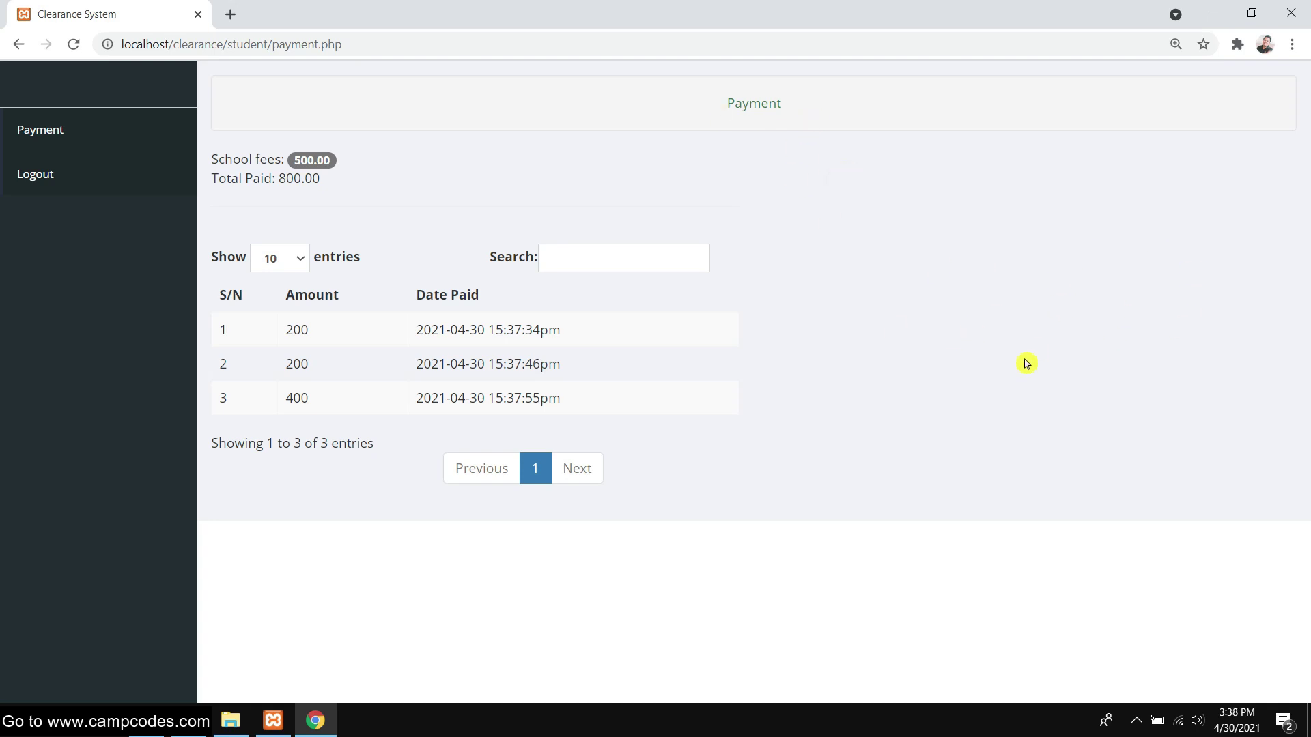
pyautogui.moveTo(309, 183); pyautogui.dragTo(292, 161)
# Reload the admin Students page in Firefox and check the new student's row
pyautogui.click(157, 720)
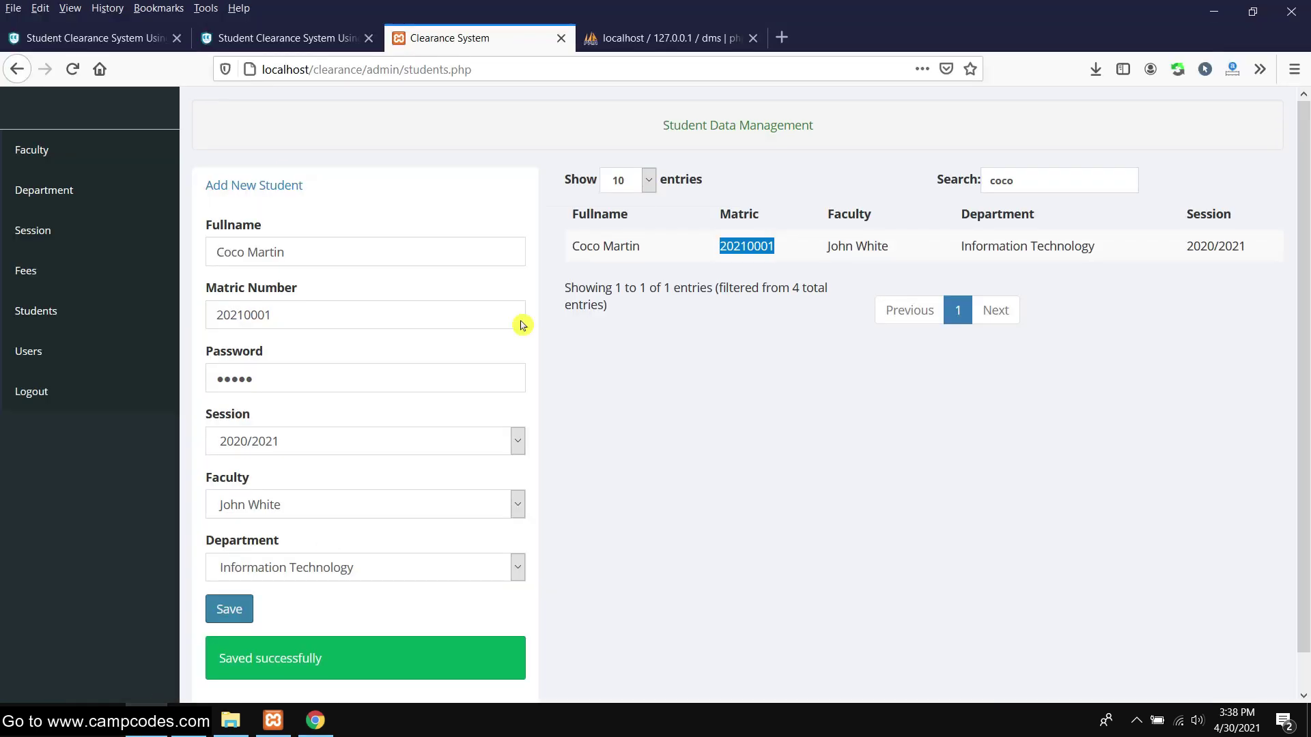
pyautogui.rightClick(512, 45)
pyautogui.click(525, 50)
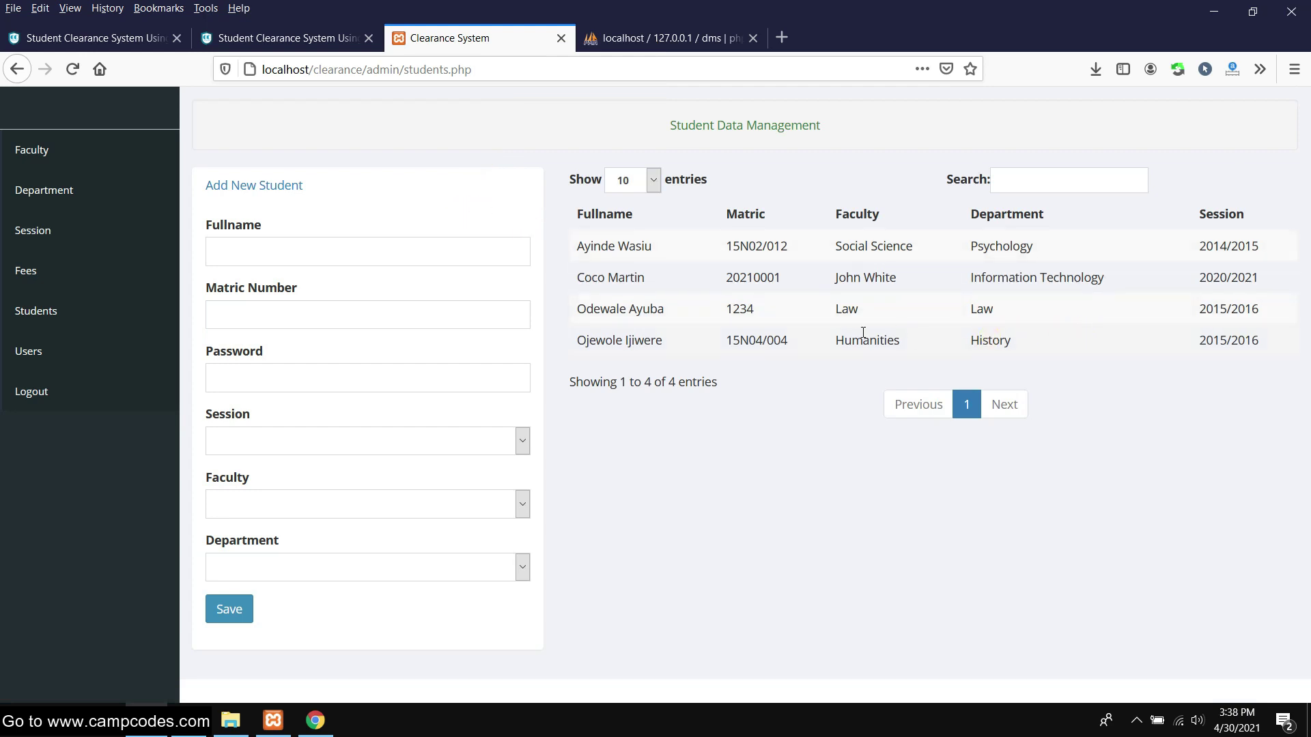
pyautogui.moveTo(584, 305); pyautogui.dragTo(1221, 363)
pyautogui.click(1222, 364)
# Review the Users and Fees pages, then go to Department management
pyautogui.click(29, 351)
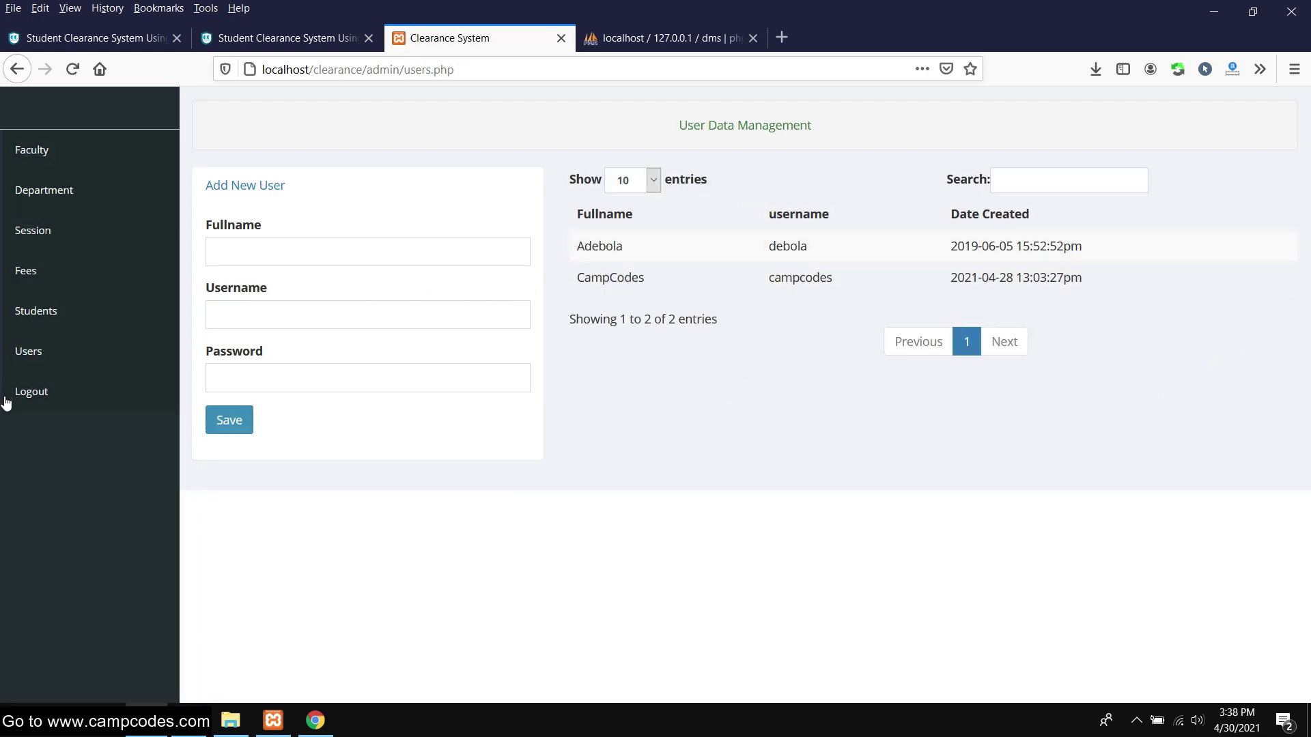
pyautogui.click(24, 270)
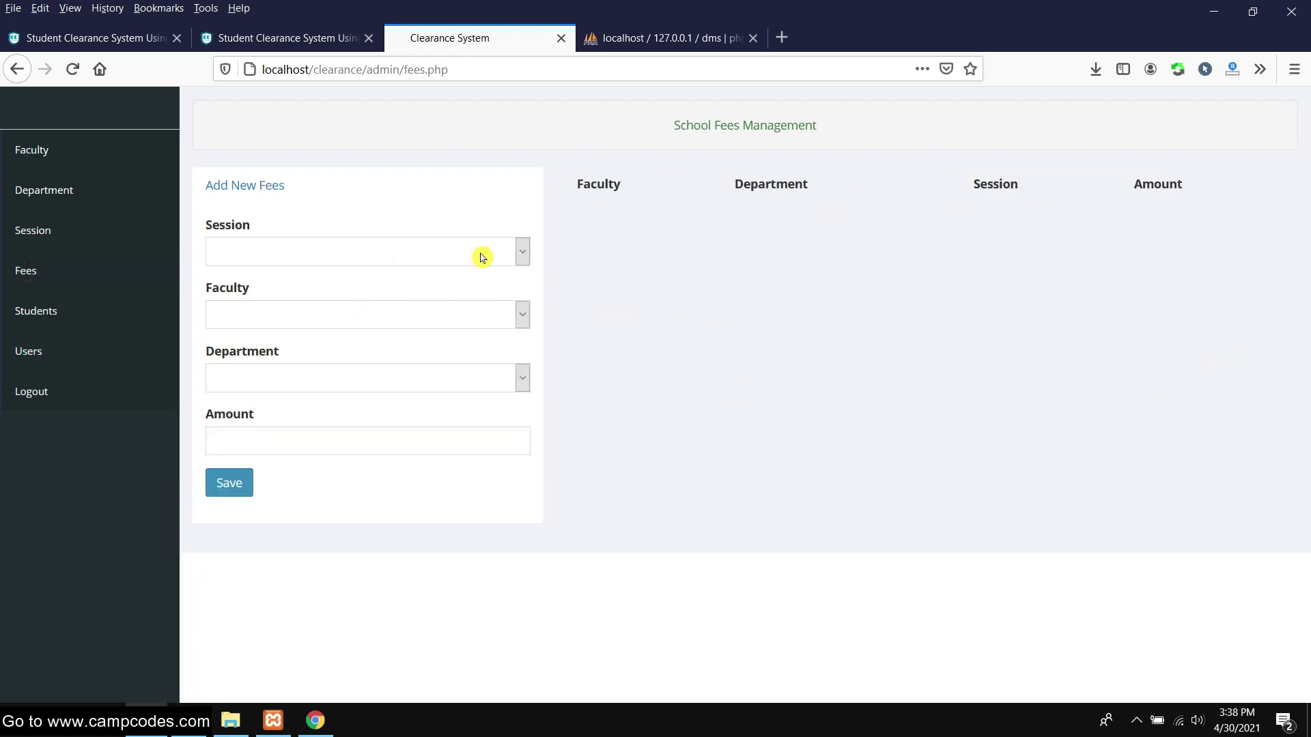
pyautogui.click(36, 351)
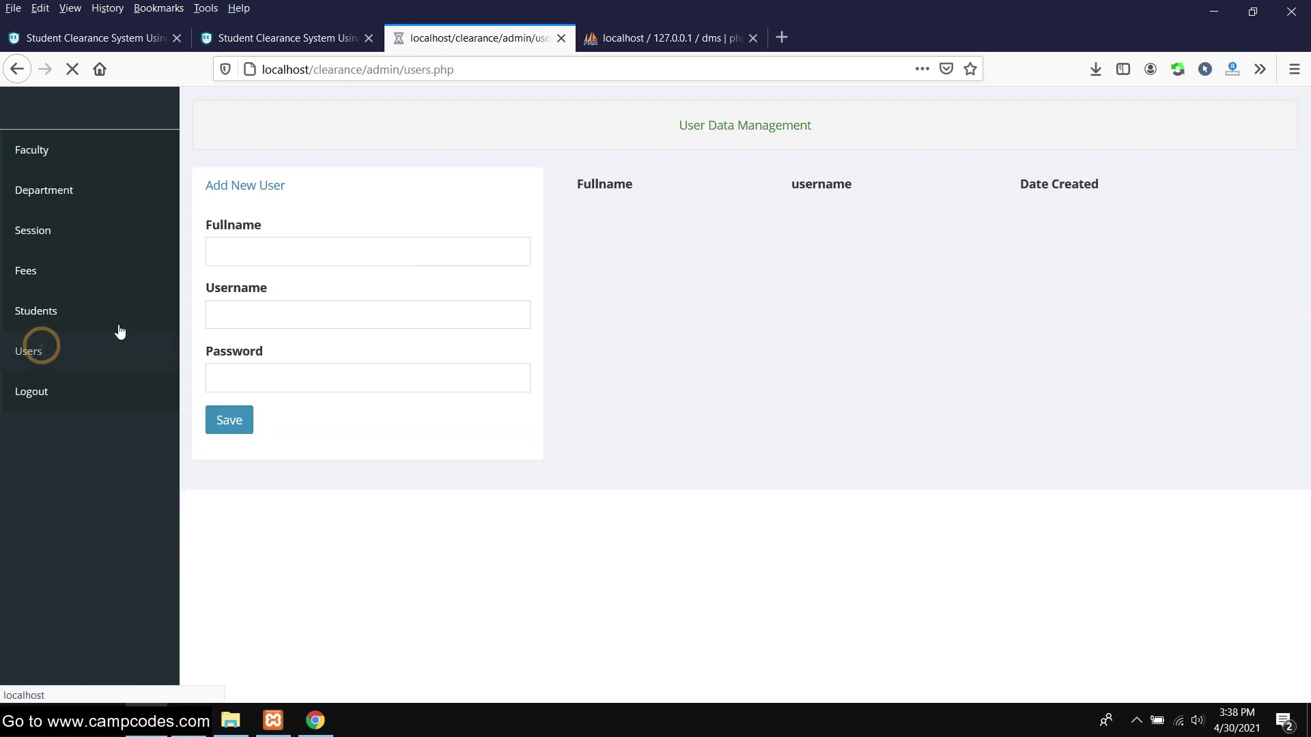
pyautogui.moveTo(554, 287); pyautogui.dragTo(1115, 284)
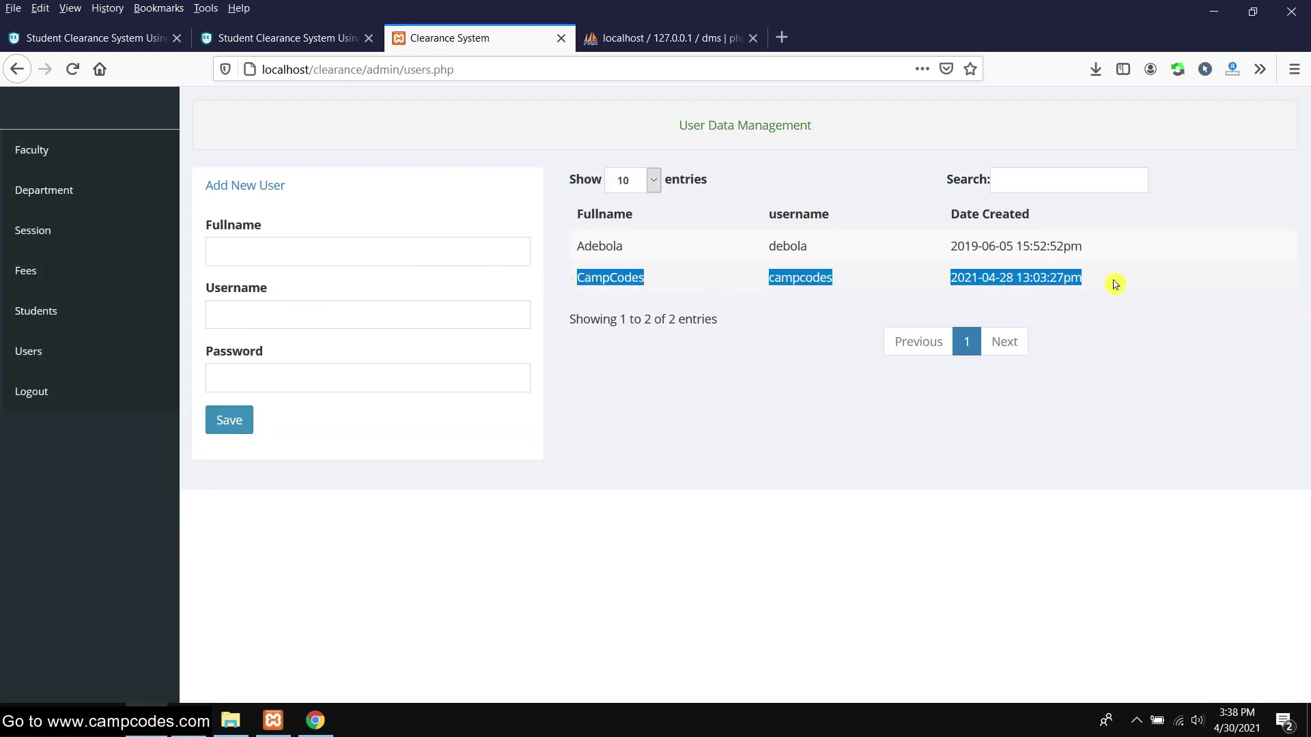
pyautogui.click(22, 197)
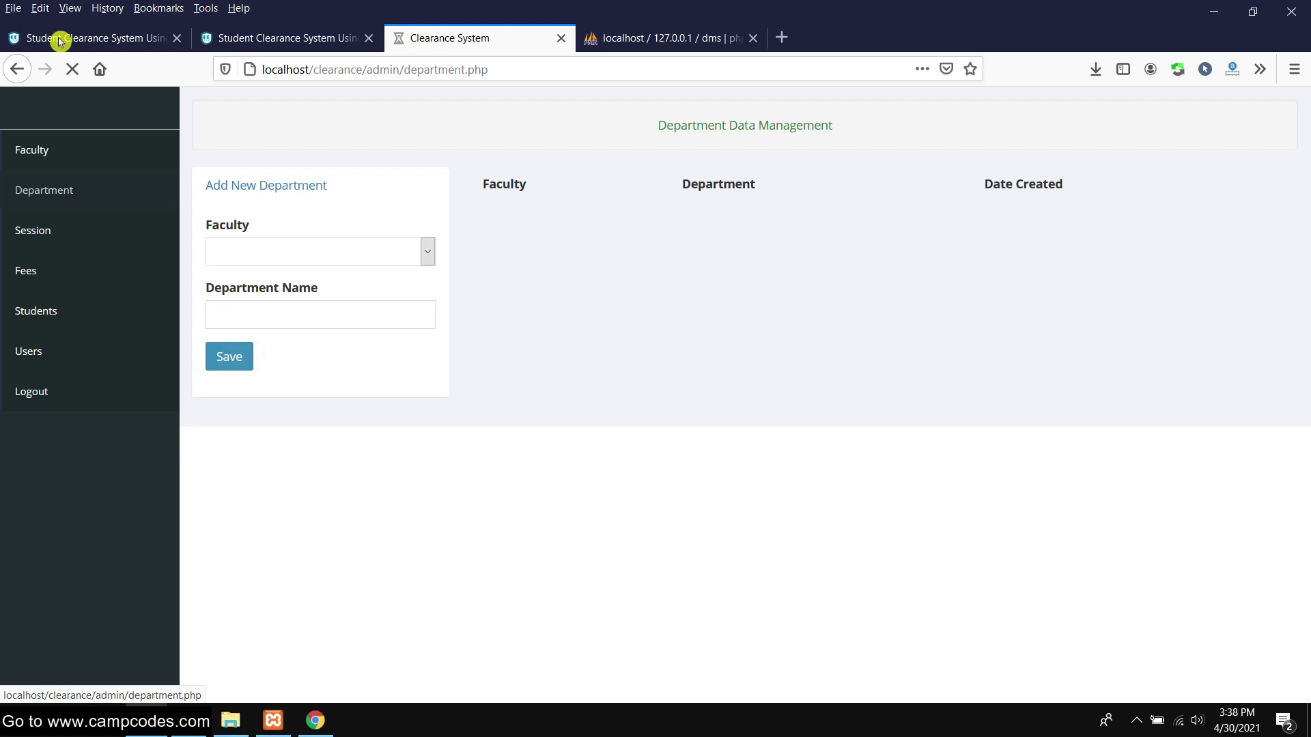
pyautogui.click(59, 38)
# Scroll up to the CampCodes project's Features list, then go back to the Clearance System
pyautogui.scroll(20, 264, 203)
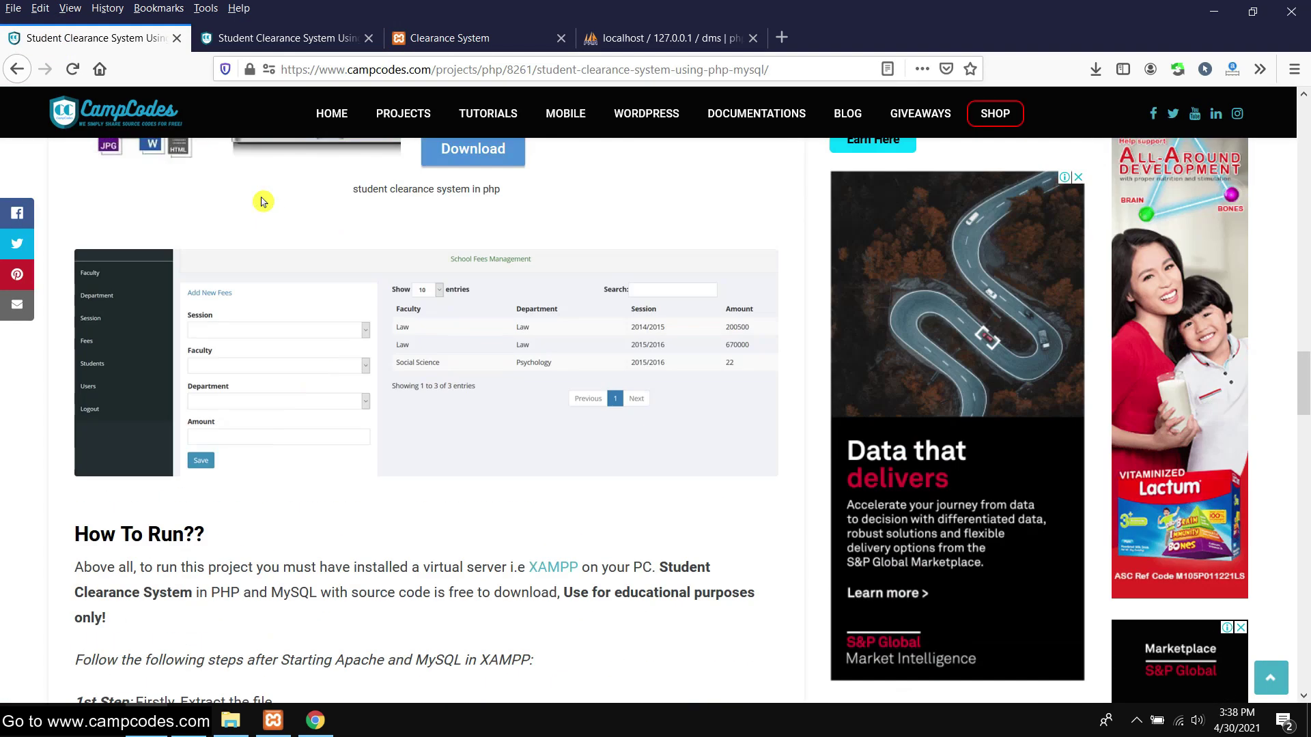
pyautogui.scroll(7, 263, 203)
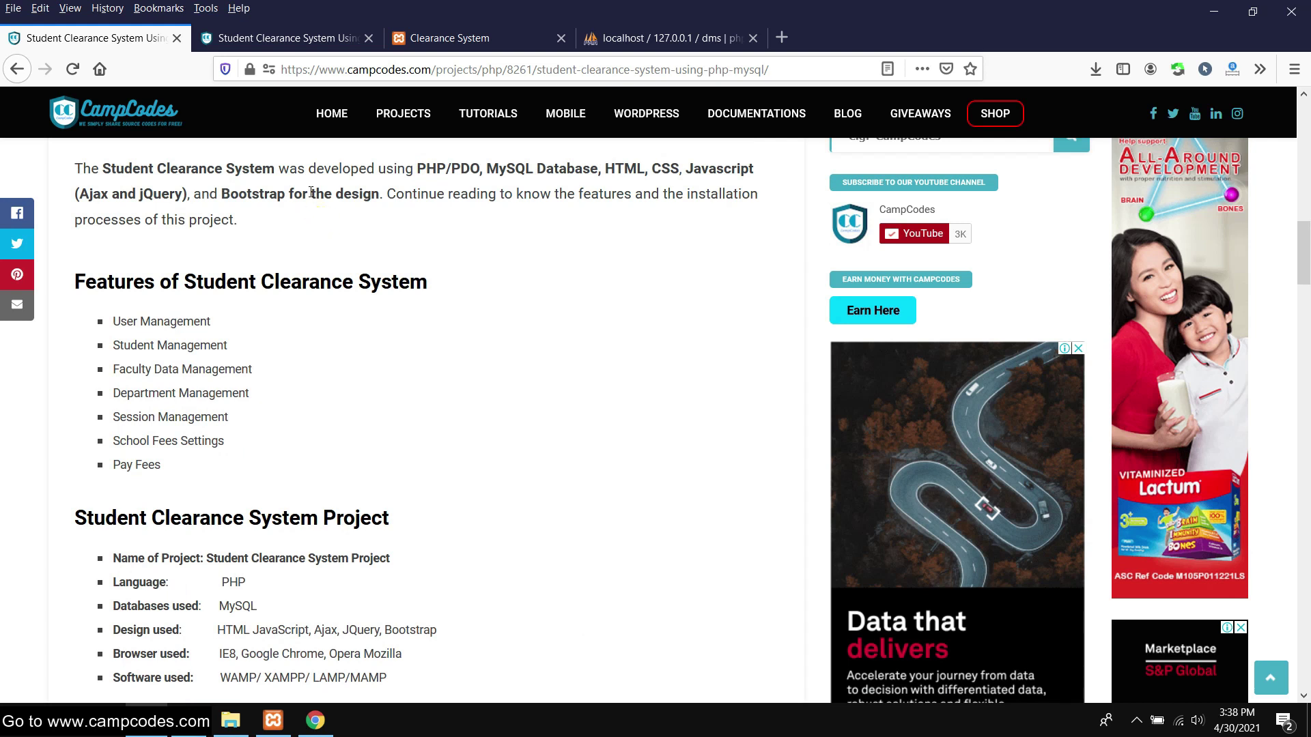
pyautogui.click(441, 38)
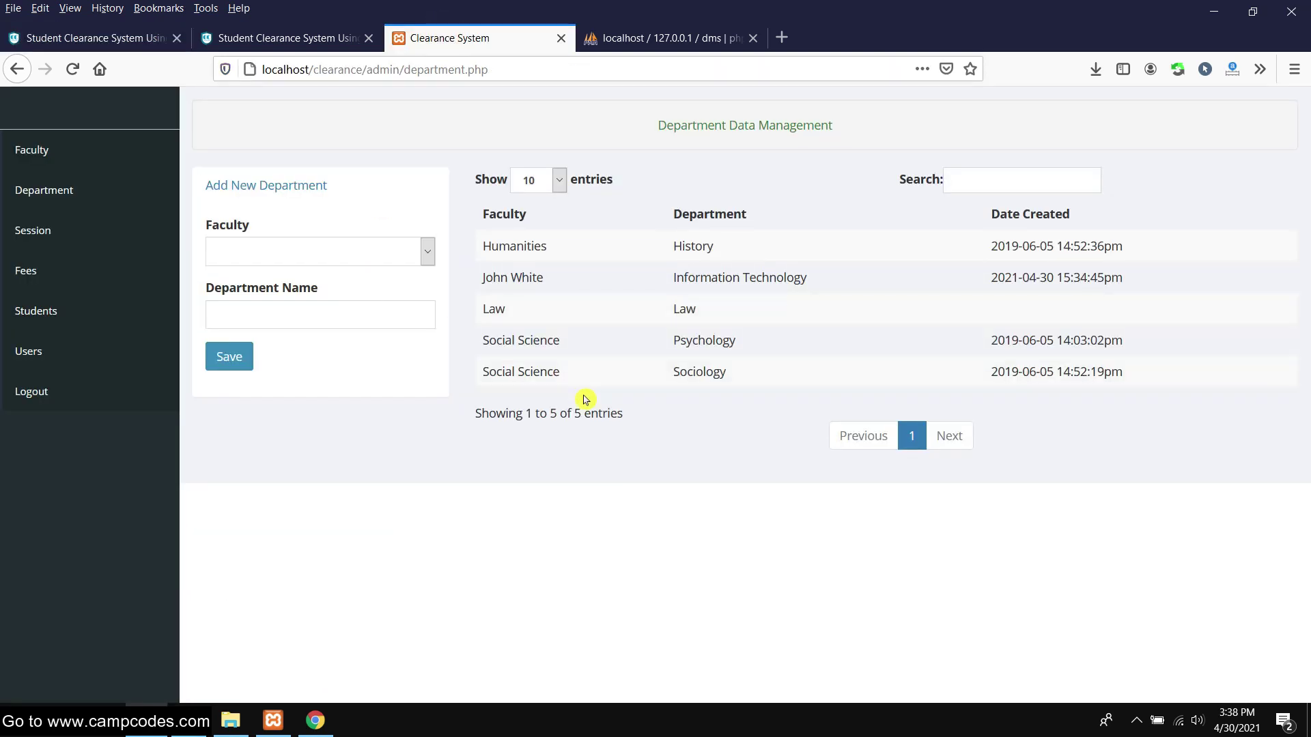
# Add a new user with full name and username 'test' and a password, and save it
pyautogui.click(48, 354)
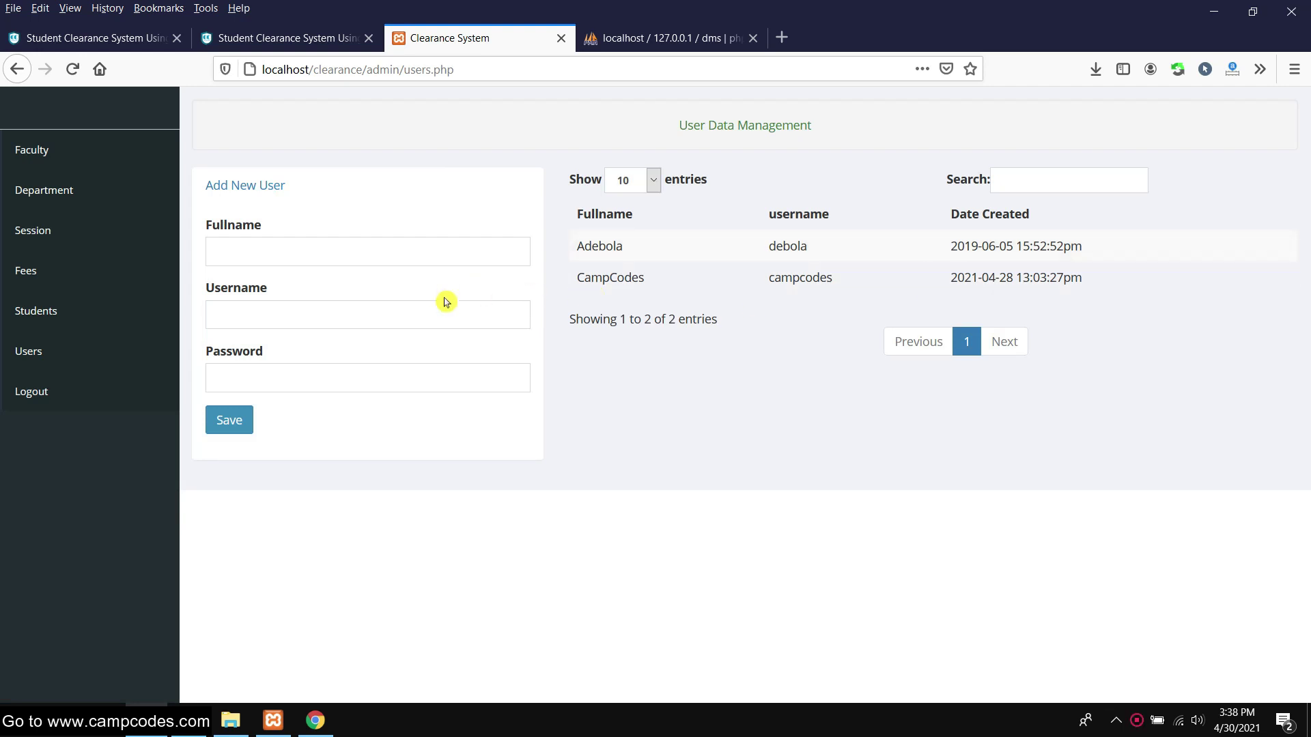
pyautogui.click(347, 247)
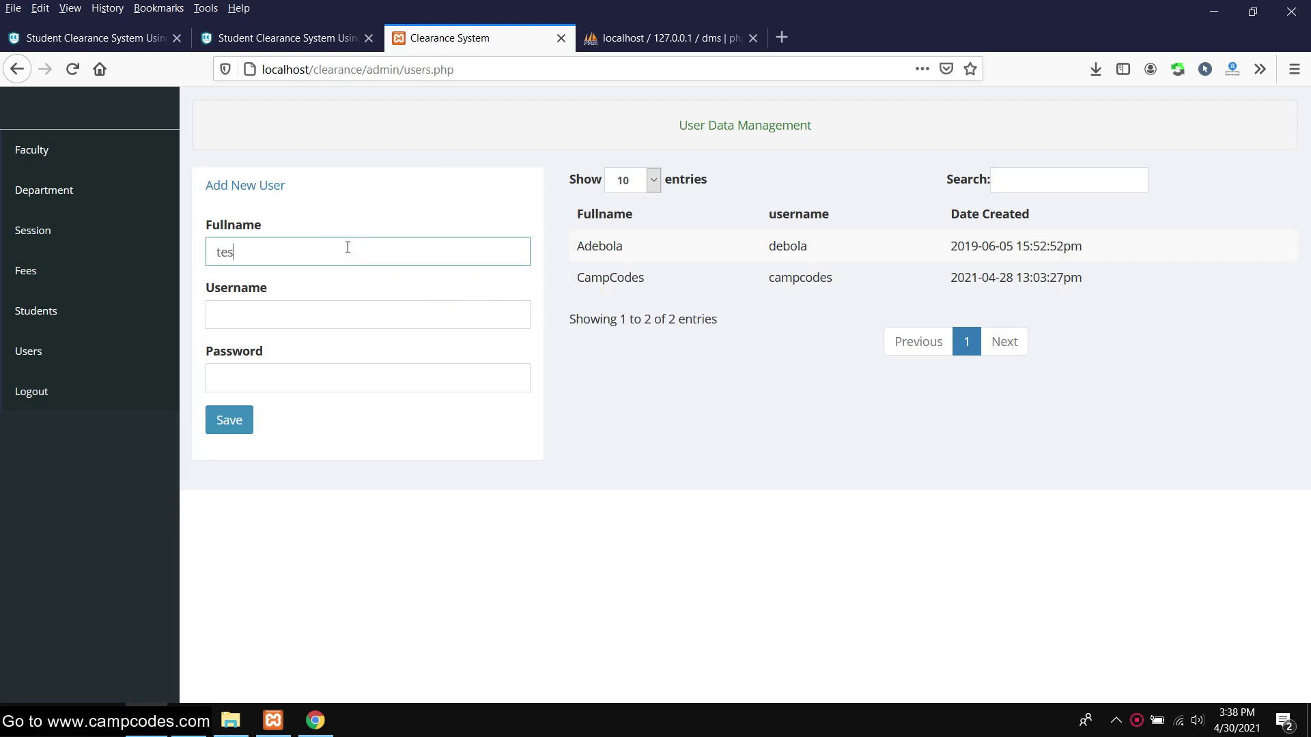
pyautogui.press('Tab')
pyautogui.write('tes')
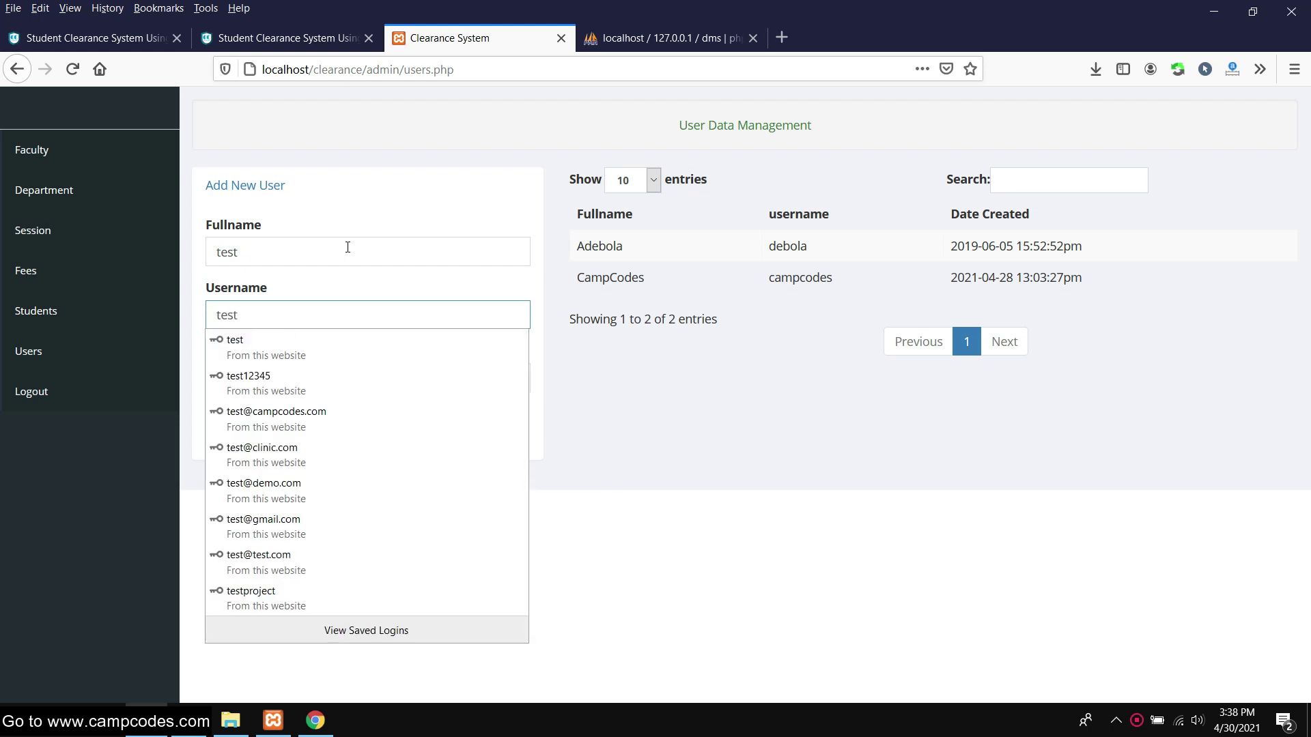
pyautogui.write('t')
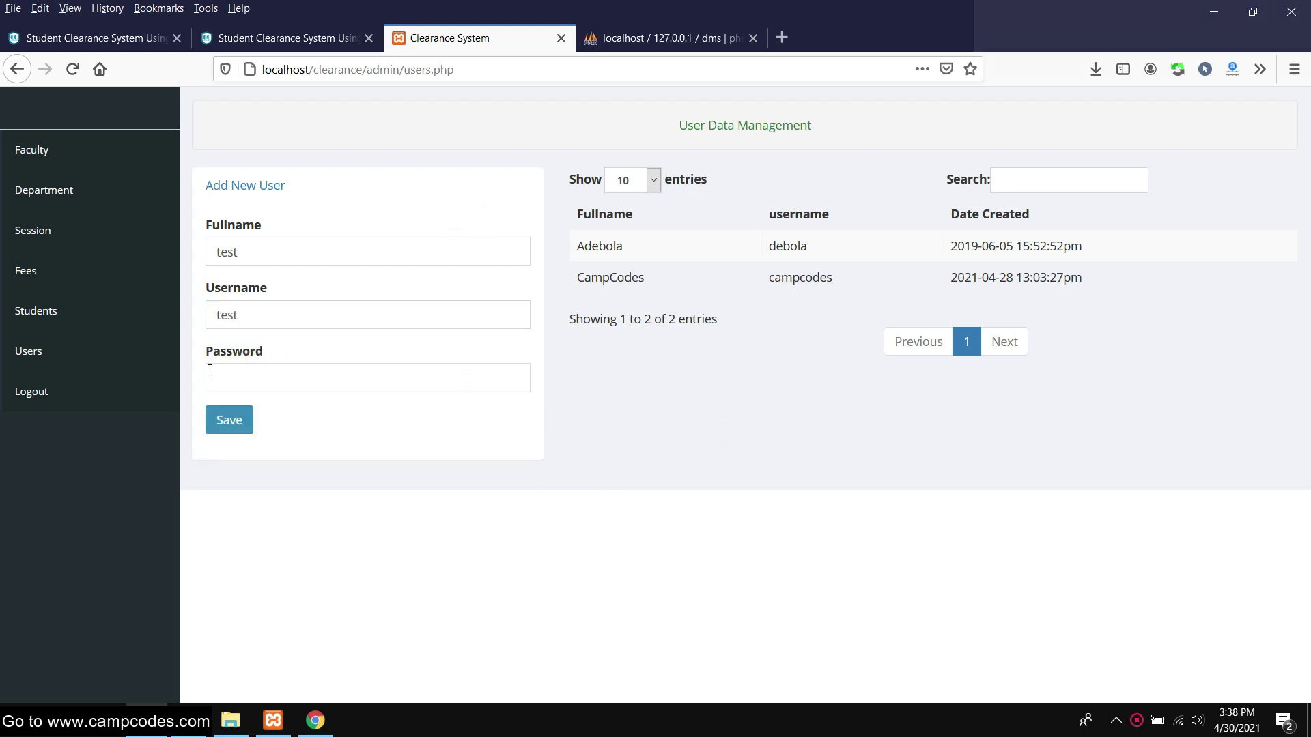
pyautogui.click(231, 389)
pyautogui.write('tes')
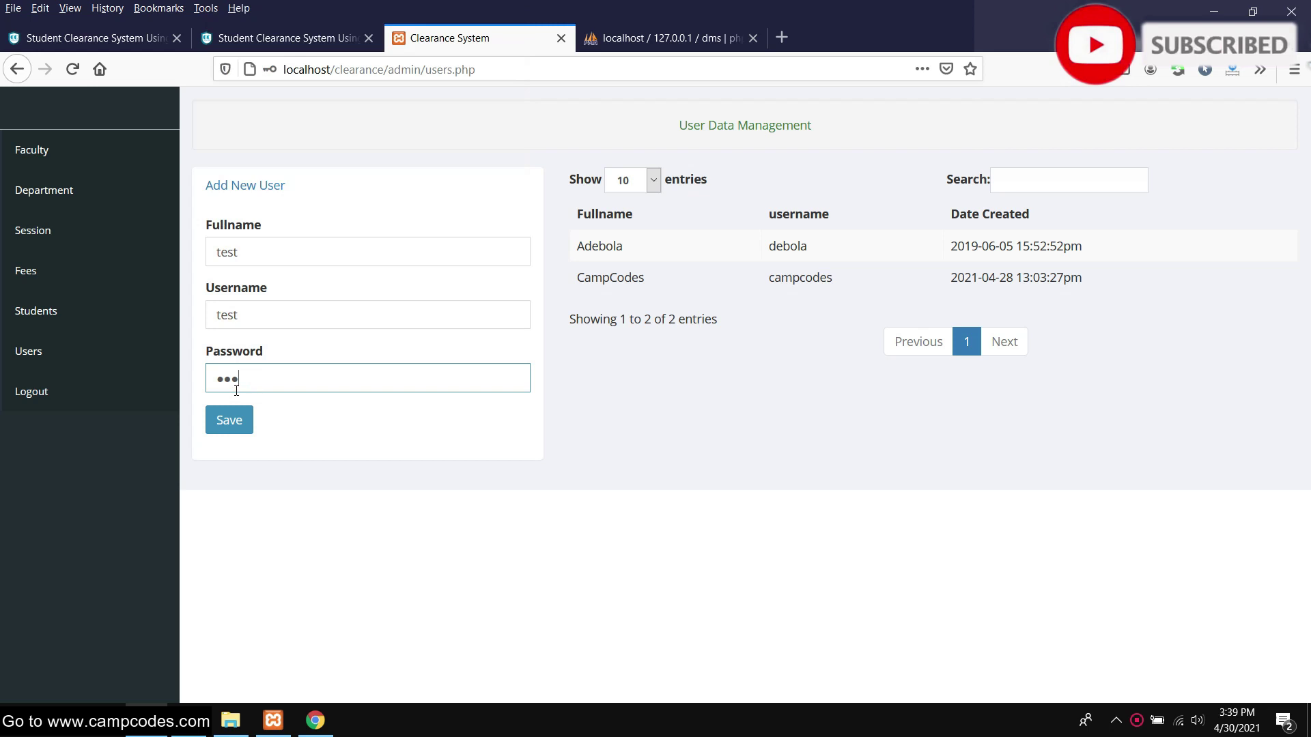
pyautogui.click(232, 418)
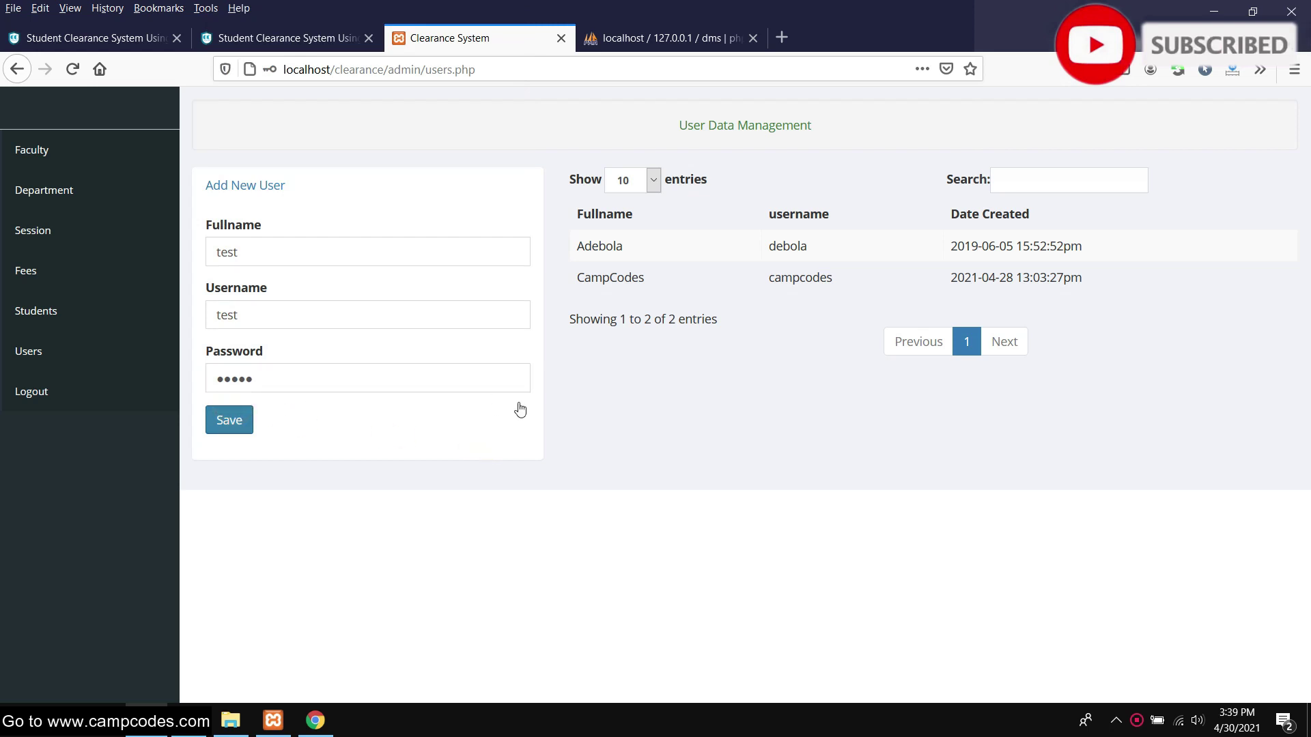
# Dismiss the browser's login-update prompt and log out of the admin account
pyautogui.click(486, 234)
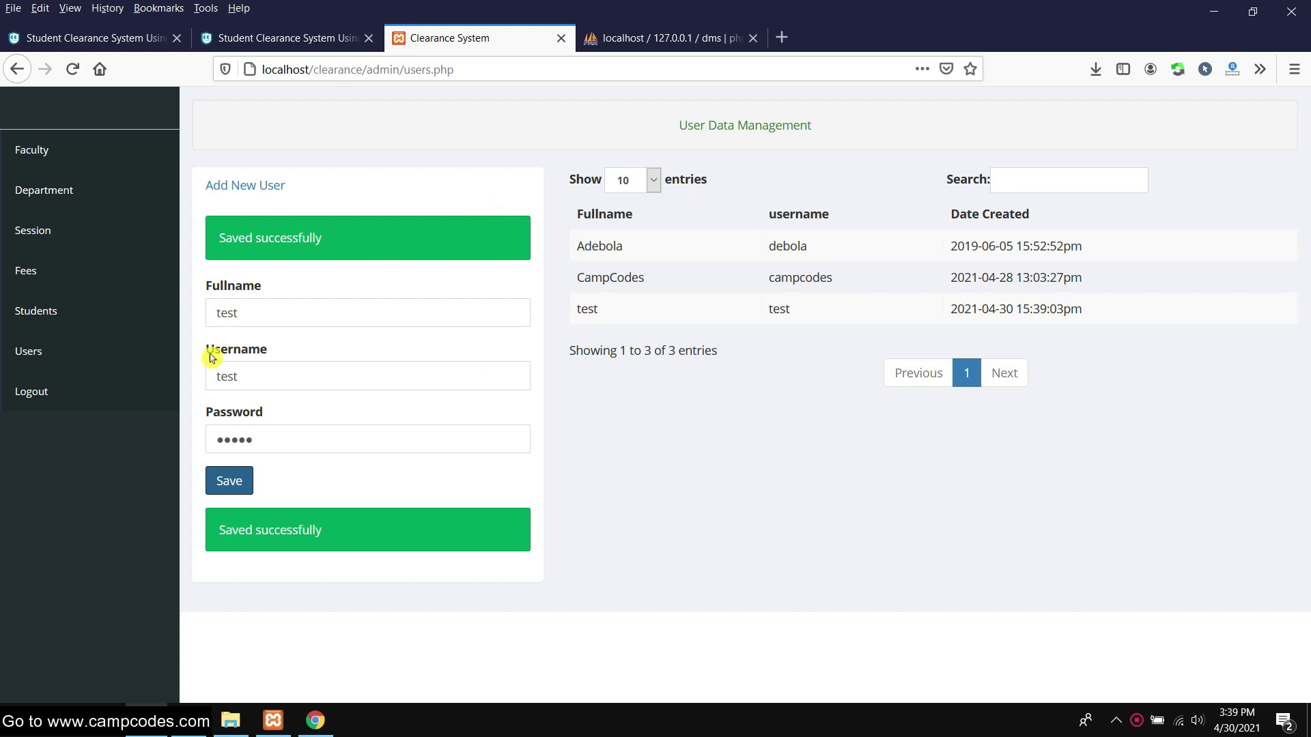
pyautogui.click(30, 394)
pyautogui.click(546, 135)
# Log in as the new 'test' user, retyping its password
pyautogui.write('te')
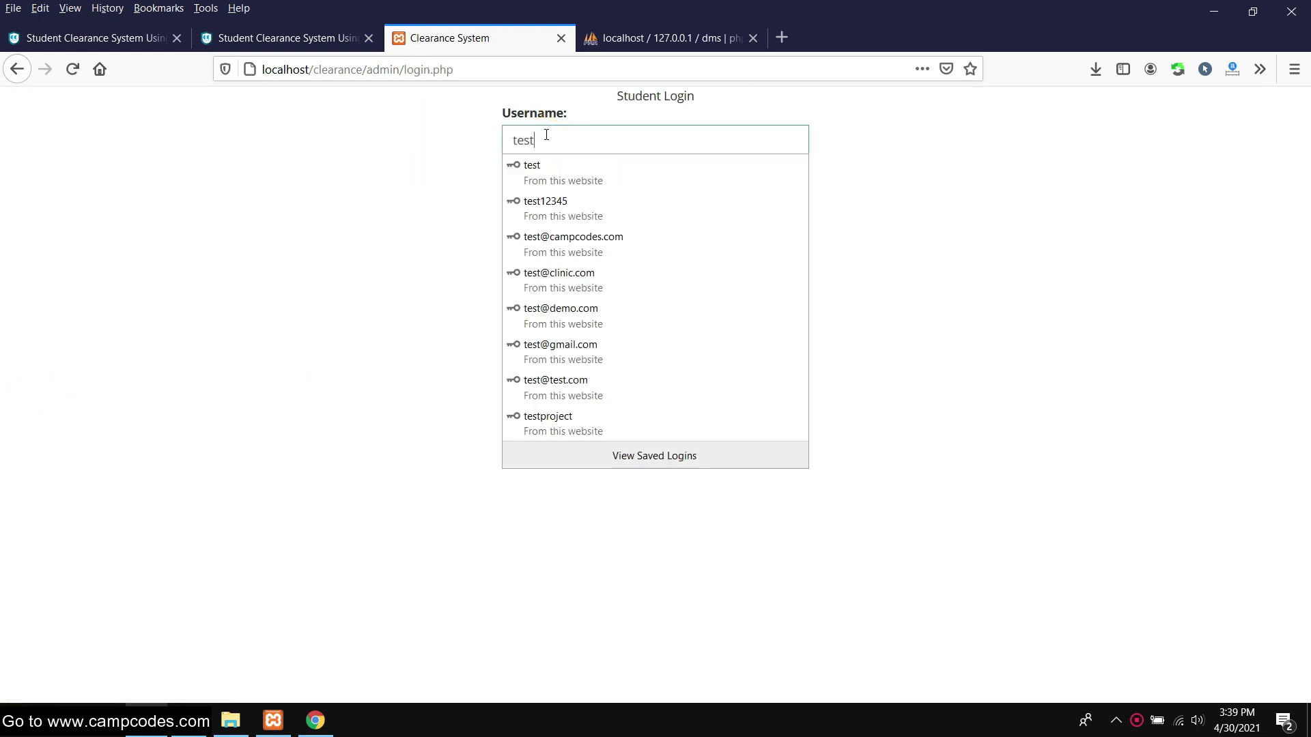
pyautogui.write('st')
pyautogui.click(577, 170)
pyautogui.click(581, 240)
pyautogui.doubleClick(577, 183)
pyautogui.write('12345')
pyautogui.click(611, 239)
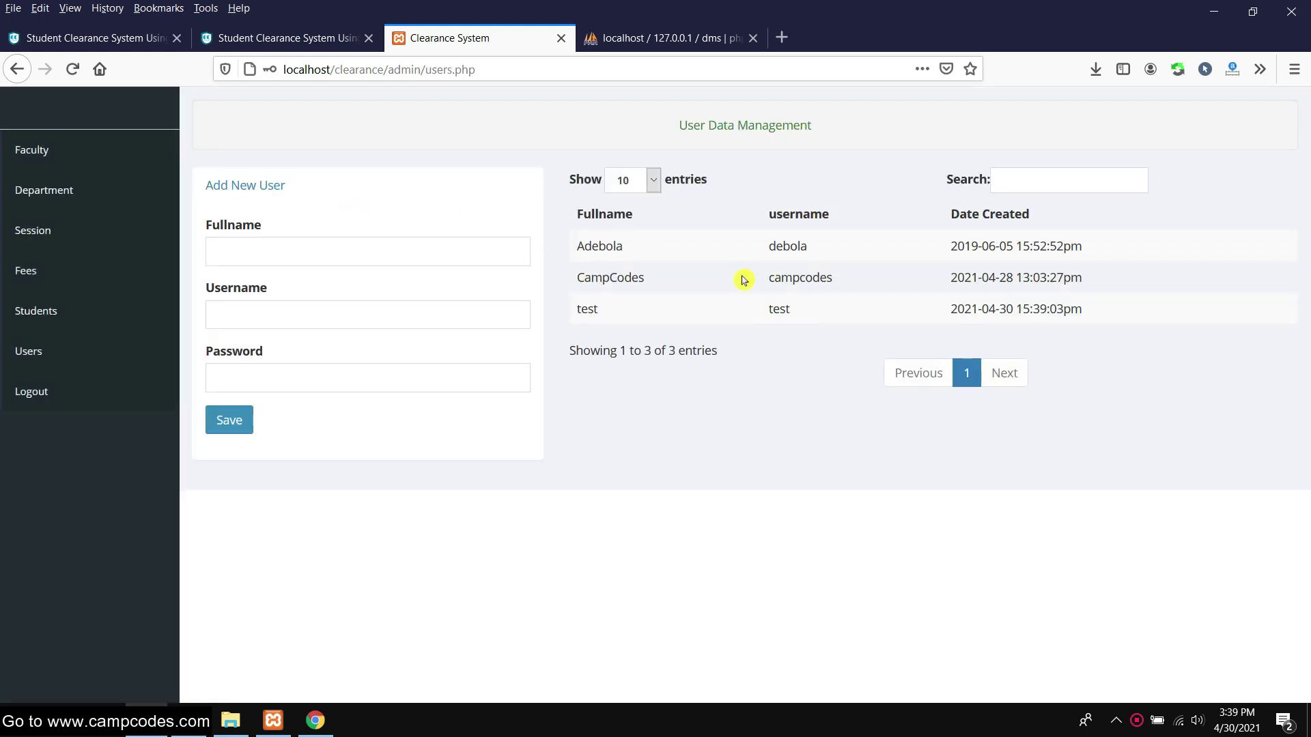
pyautogui.click(18, 272)
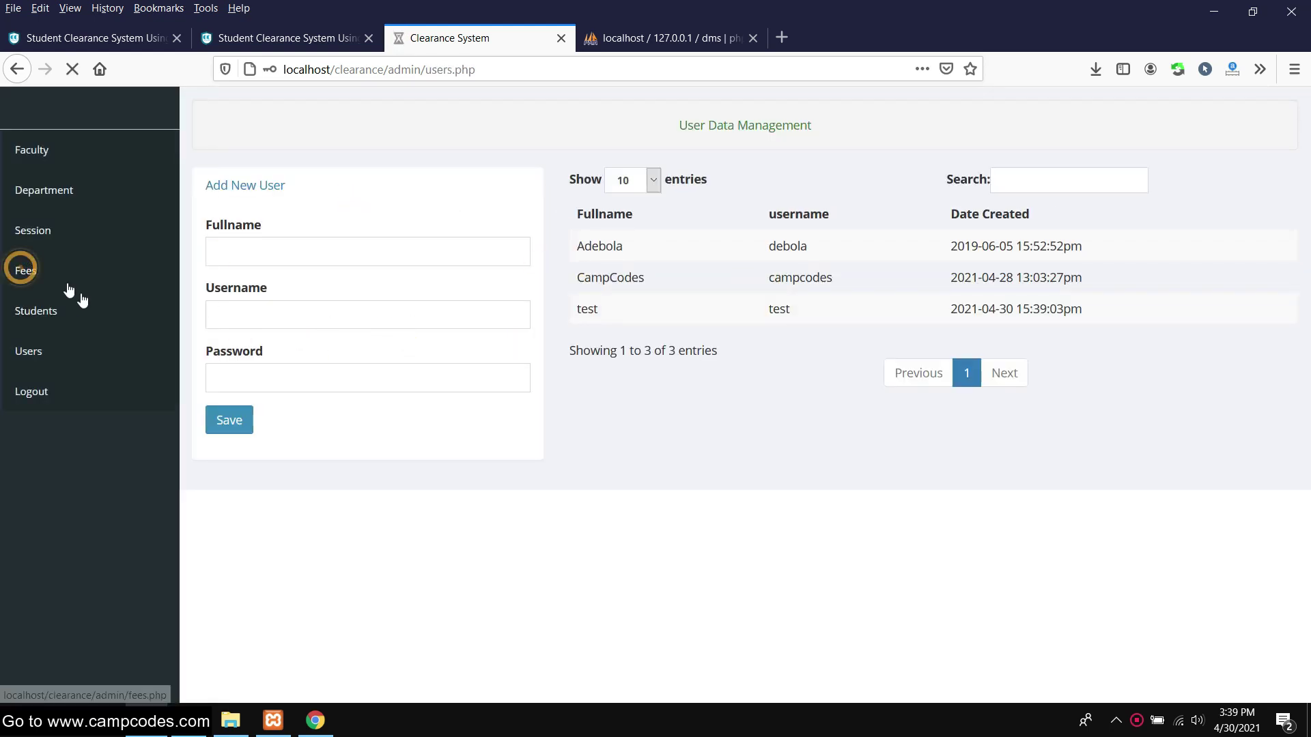
pyautogui.click(53, 313)
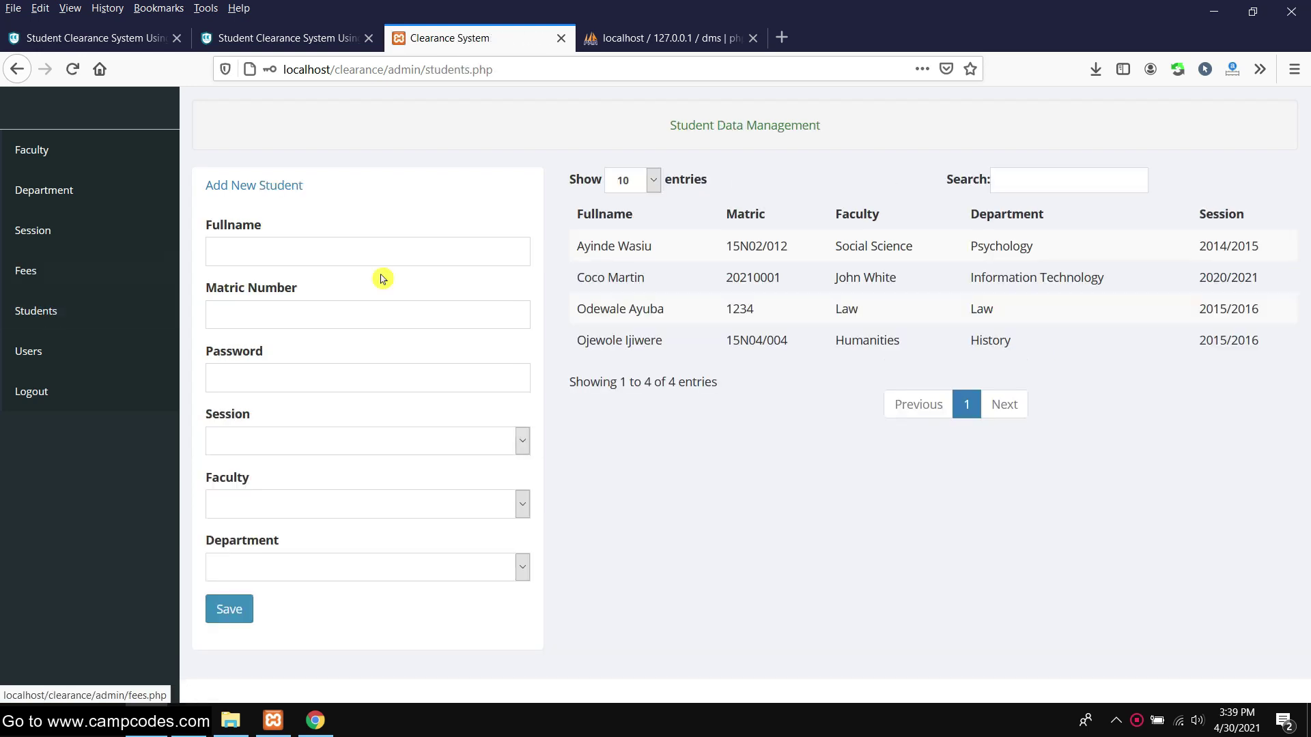
pyautogui.moveTo(723, 319); pyautogui.dragTo(1267, 314)
pyautogui.click(1009, 405)
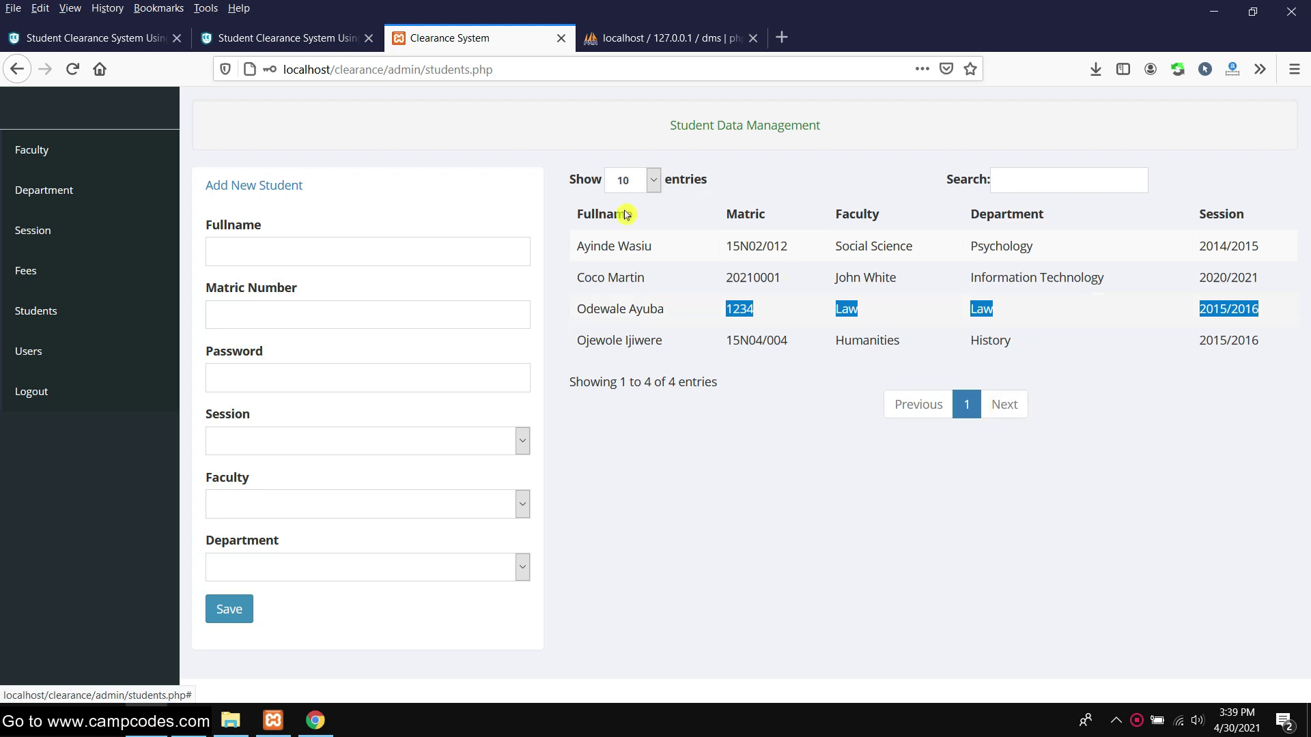
# Return to the student's payment page in Chrome and open the entries-per-page choices
pyautogui.click(317, 721)
pyautogui.click(575, 264)
pyautogui.click(278, 267)
# Show 50 entries on the payment page, then switch back to the admin Students page
pyautogui.click(292, 321)
pyautogui.moveTo(328, 403); pyautogui.dragTo(173, 130)
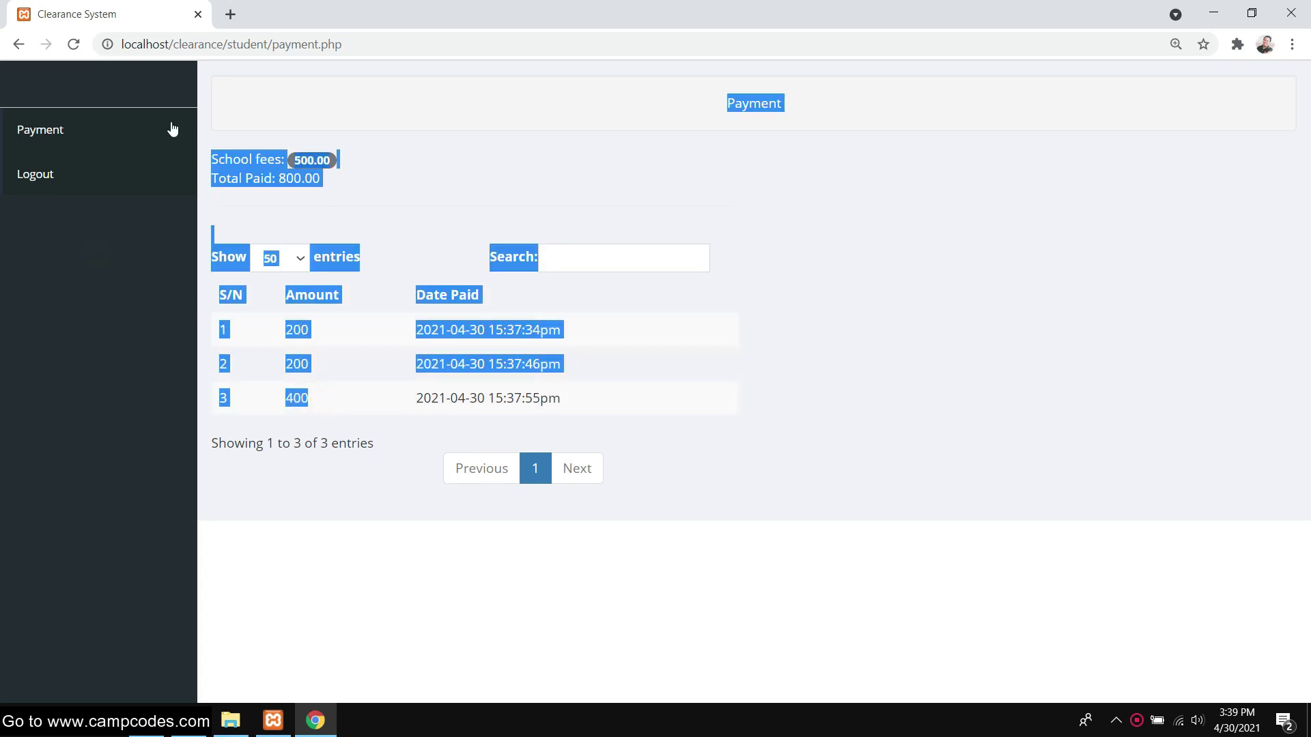
pyautogui.click(794, 200)
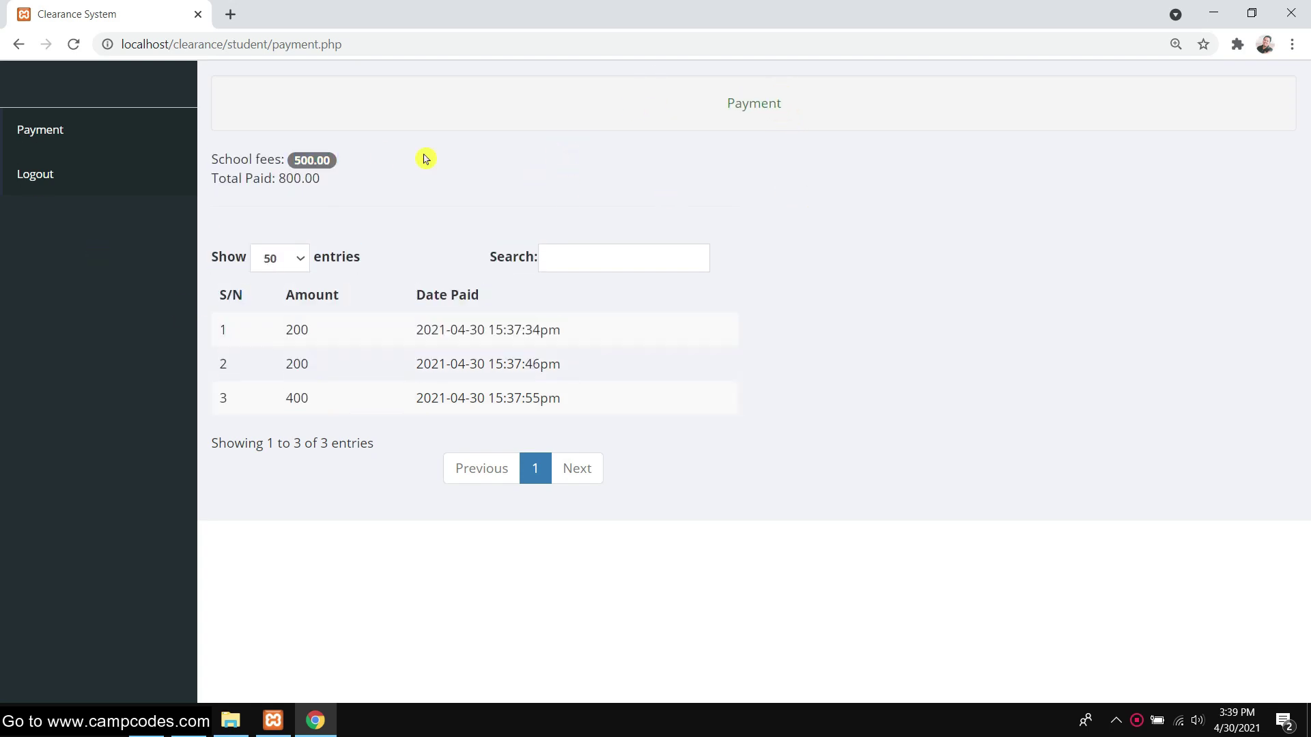
pyautogui.click(481, 203)
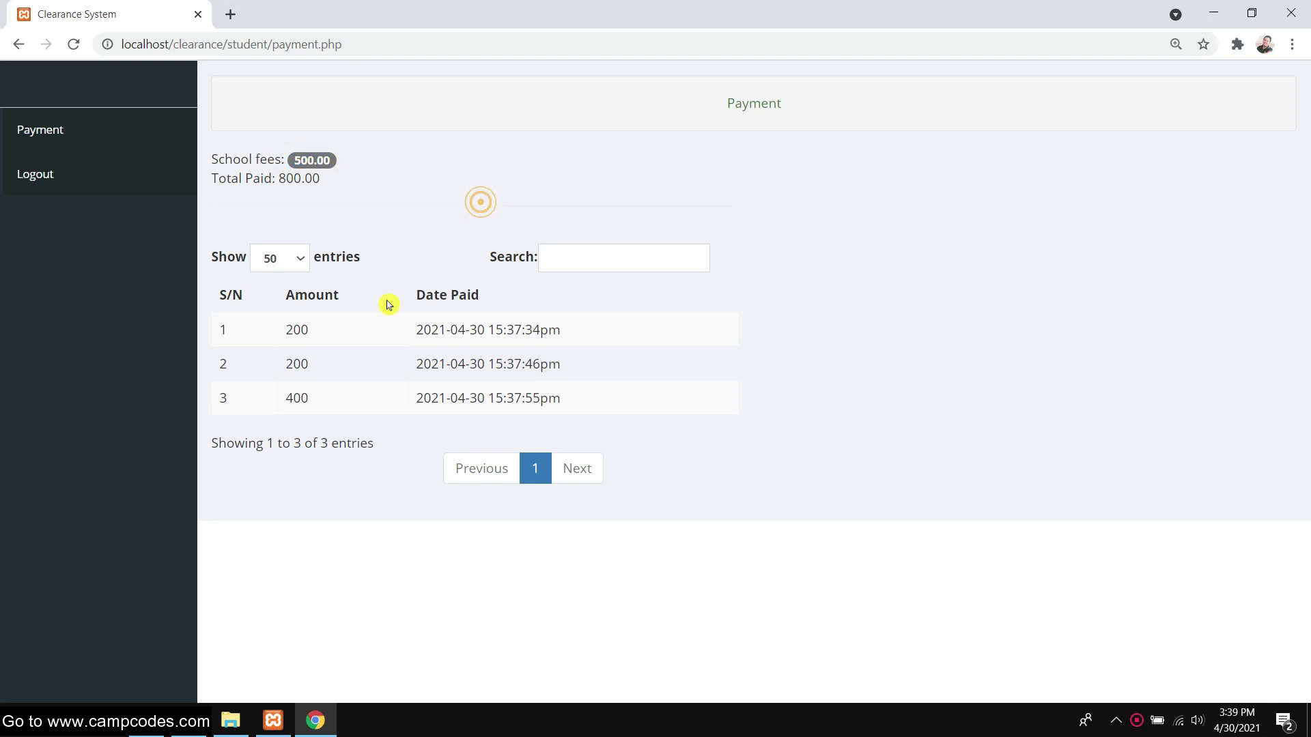